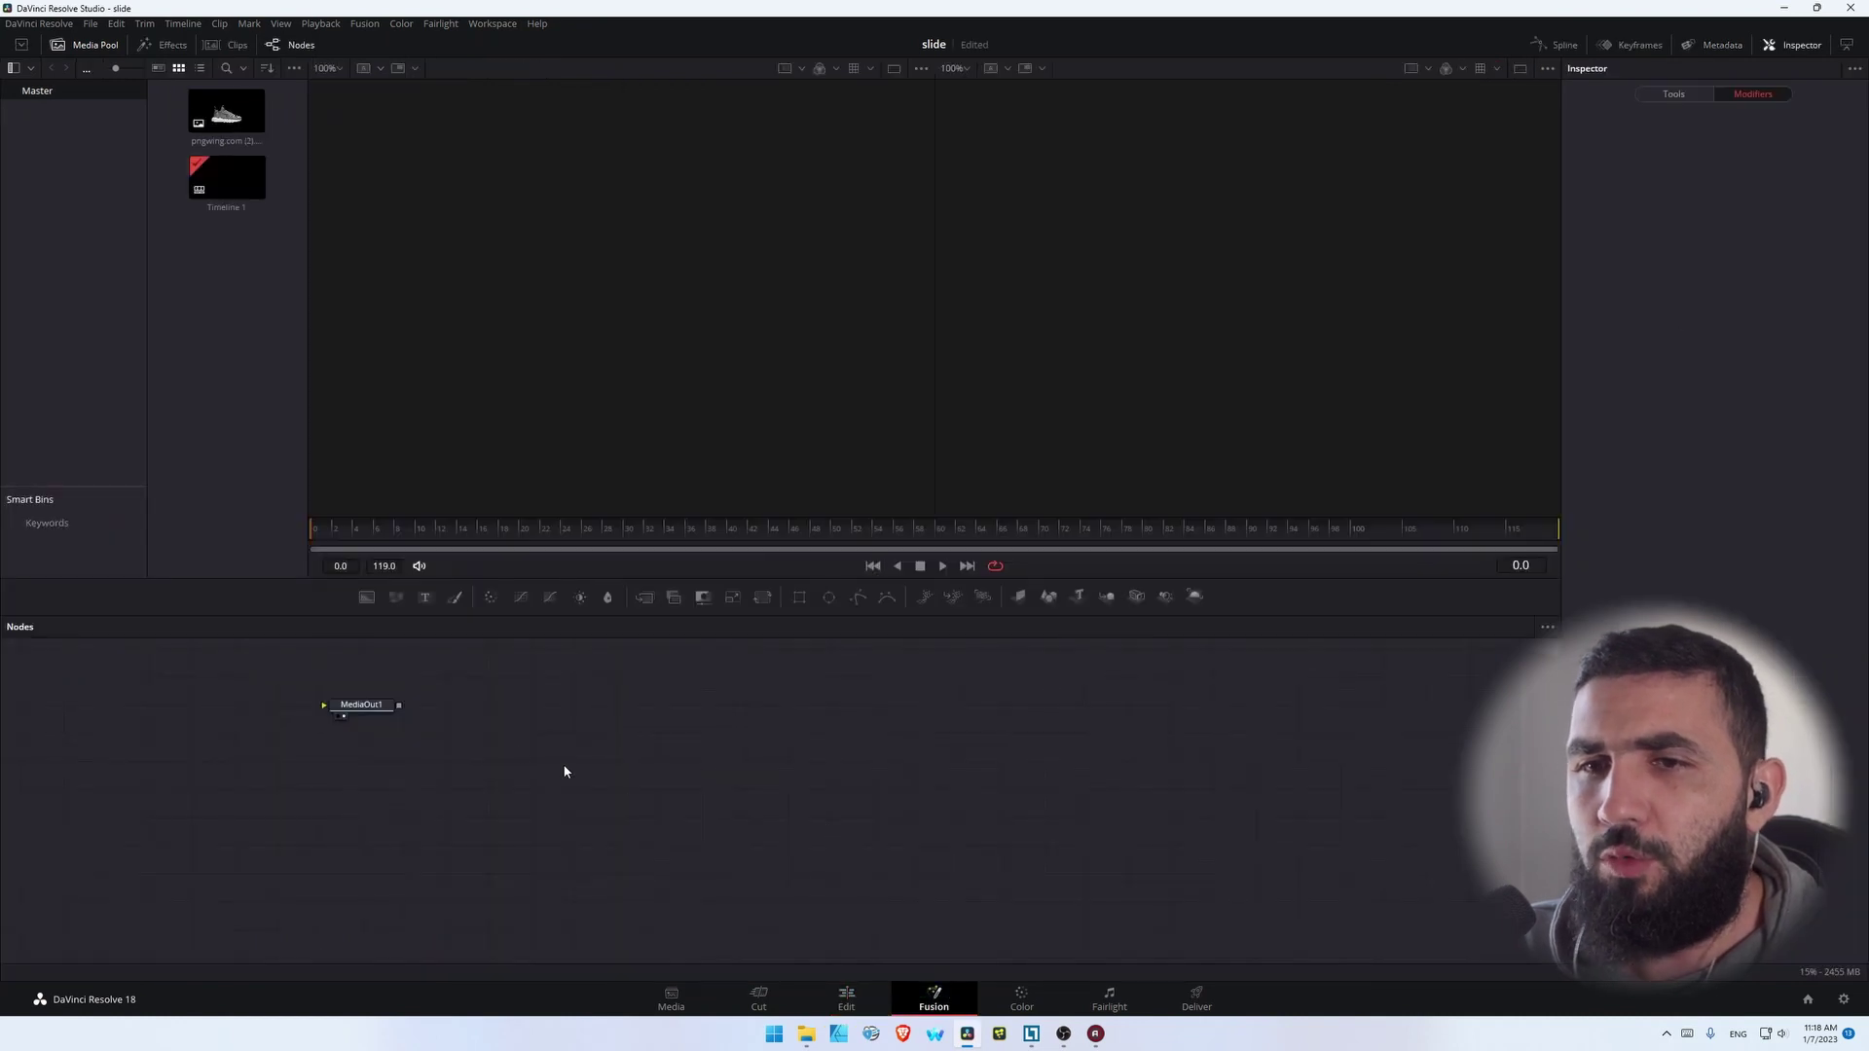
Add a Background node and mask it with a circular Ellipse mask
{"action": "left_click_drag", "start_coordinate": [367, 597], "coordinate": [600, 267]}
{"action": "left_click_drag", "start_coordinate": [677, 798], "coordinate": [551, 861]}
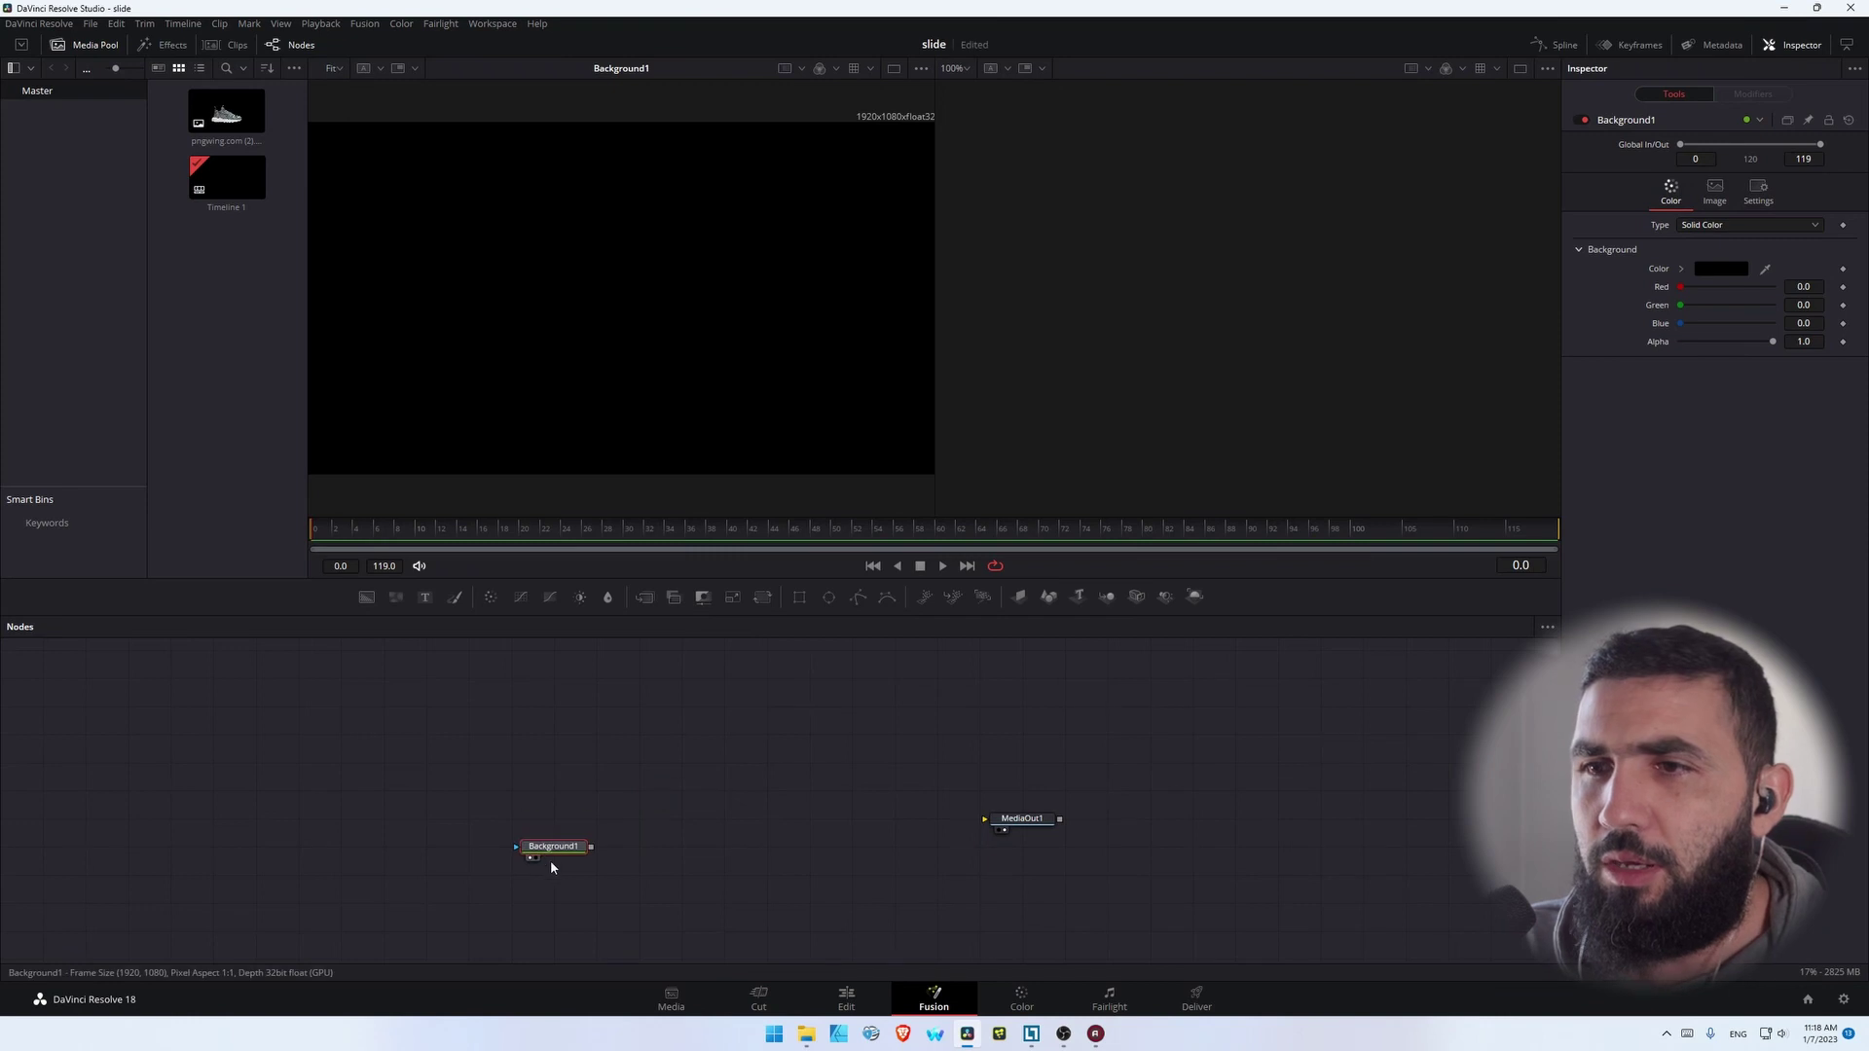
{"action": "left_click", "coordinate": [828, 597]}
{"action": "left_click", "coordinate": [554, 846]}
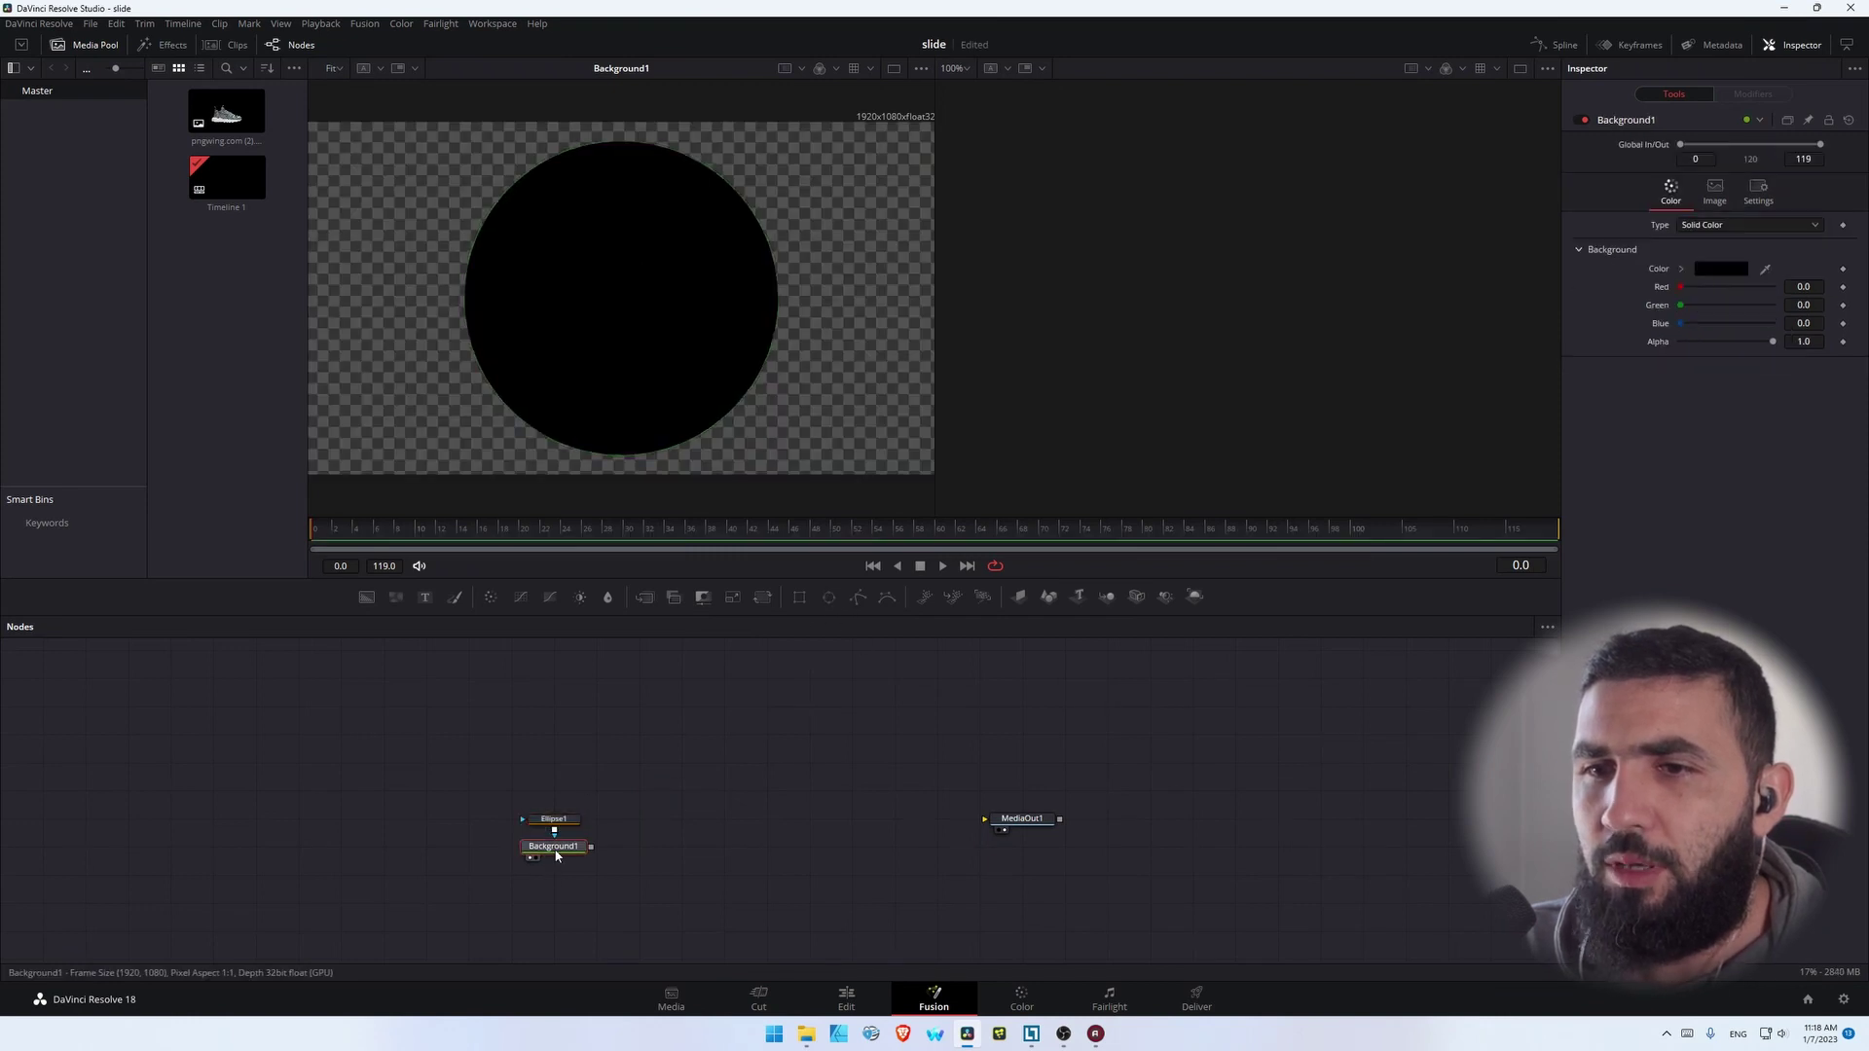
Fill the background with a radial gradient running from the sphere's bottom to its upper left
{"action": "left_click", "coordinate": [1694, 230]}
{"action": "left_click", "coordinate": [1724, 307]}
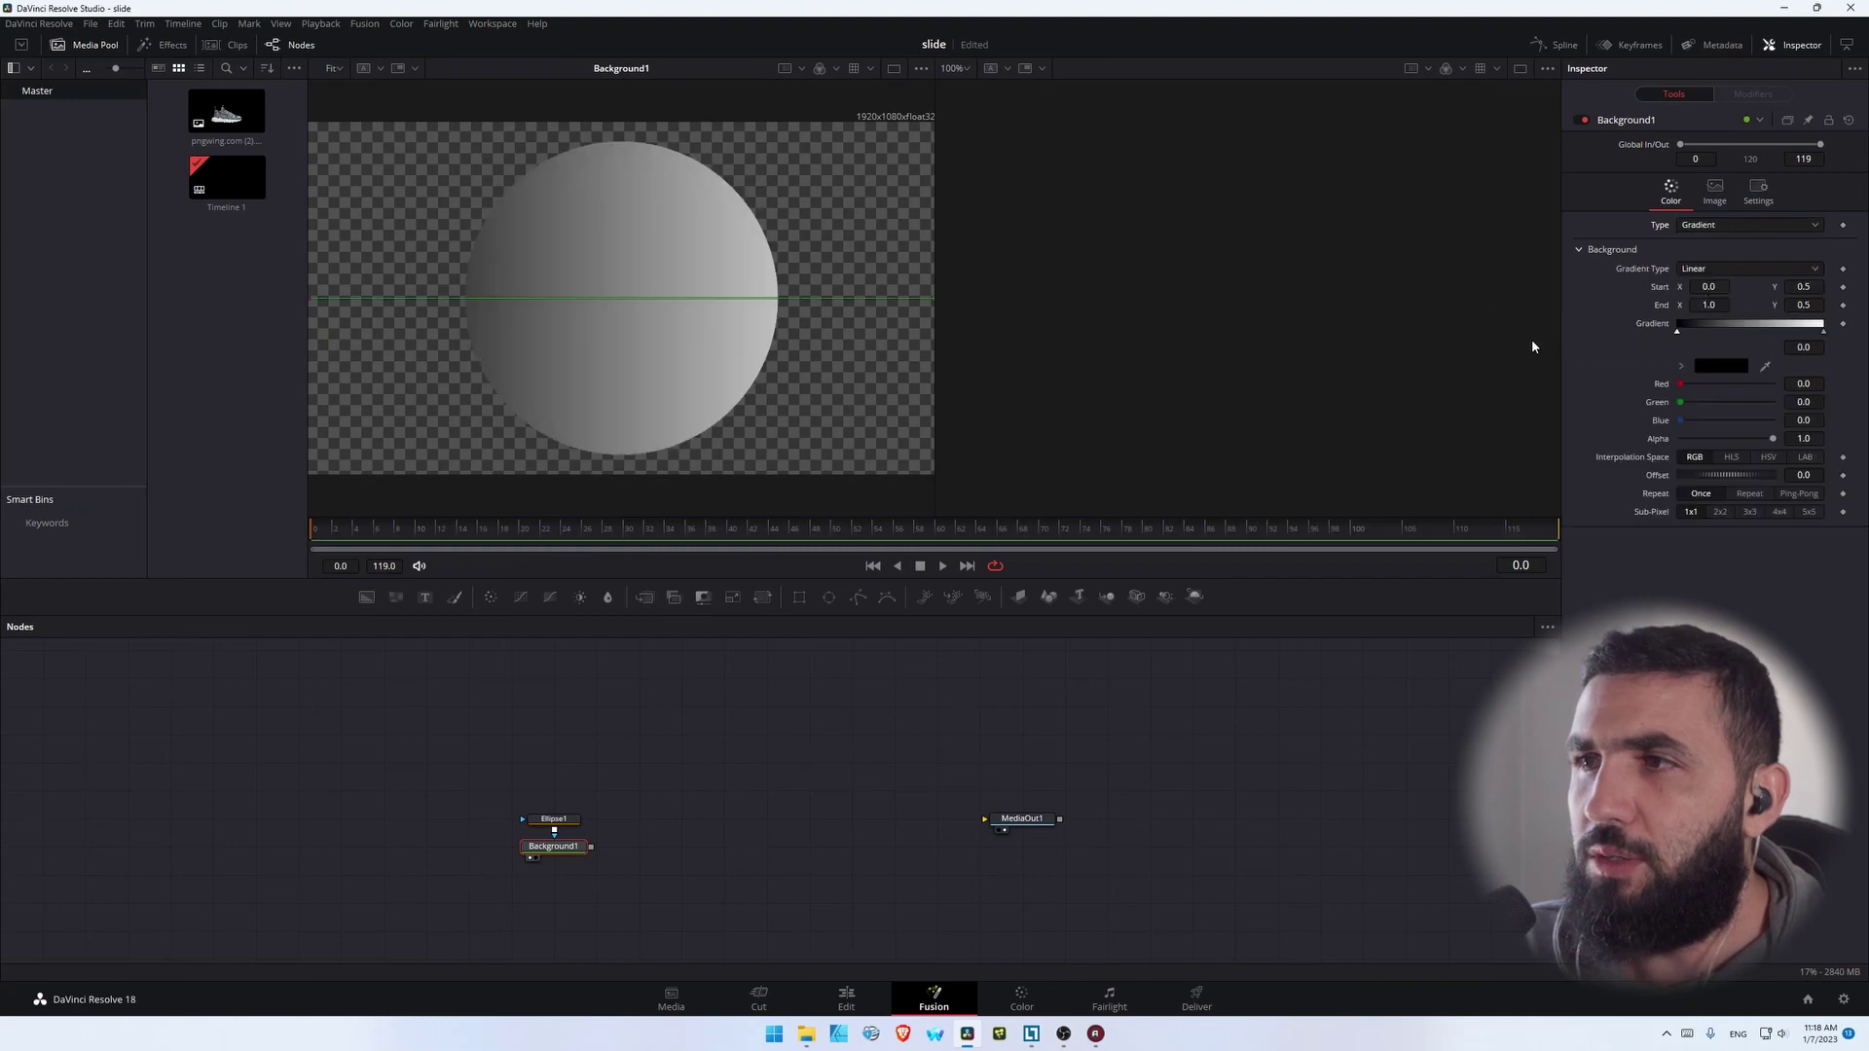
{"action": "left_click", "coordinate": [1705, 272]}
{"action": "left_click", "coordinate": [1715, 346]}
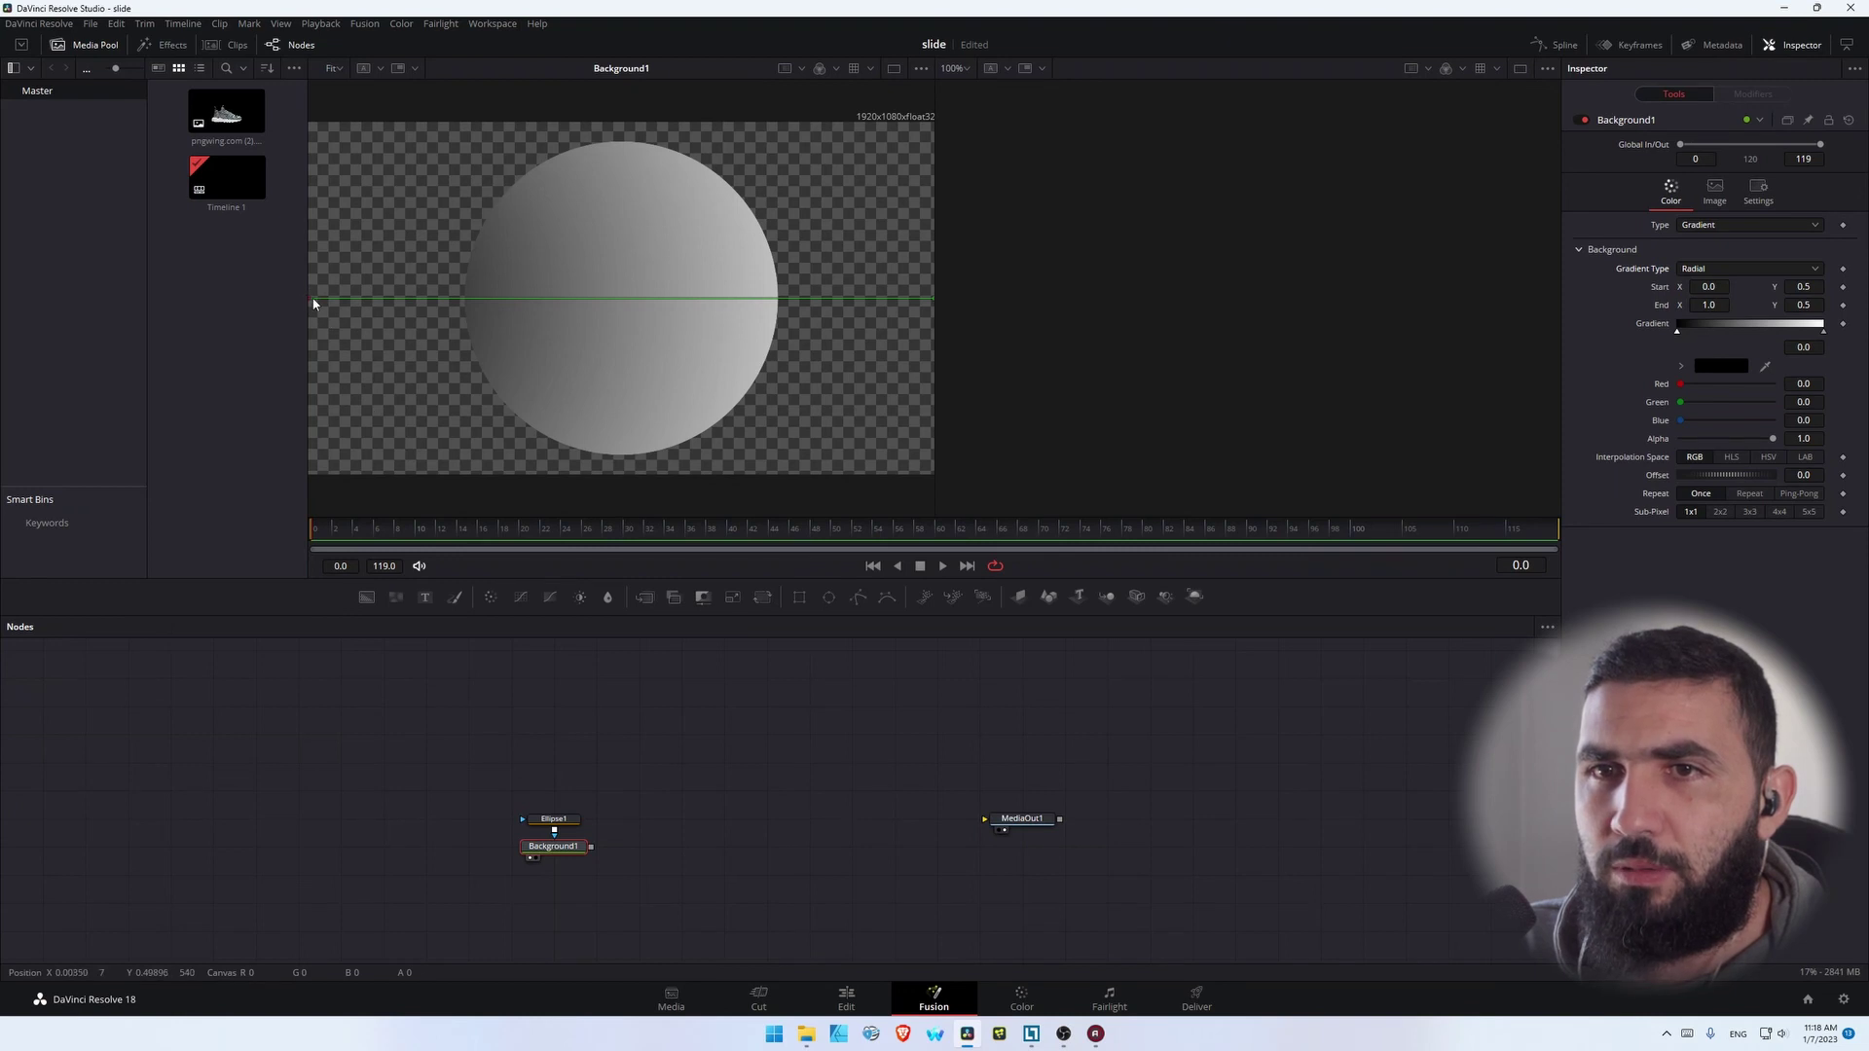
{"action": "left_click_drag", "start_coordinate": [311, 303], "coordinate": [652, 452]}
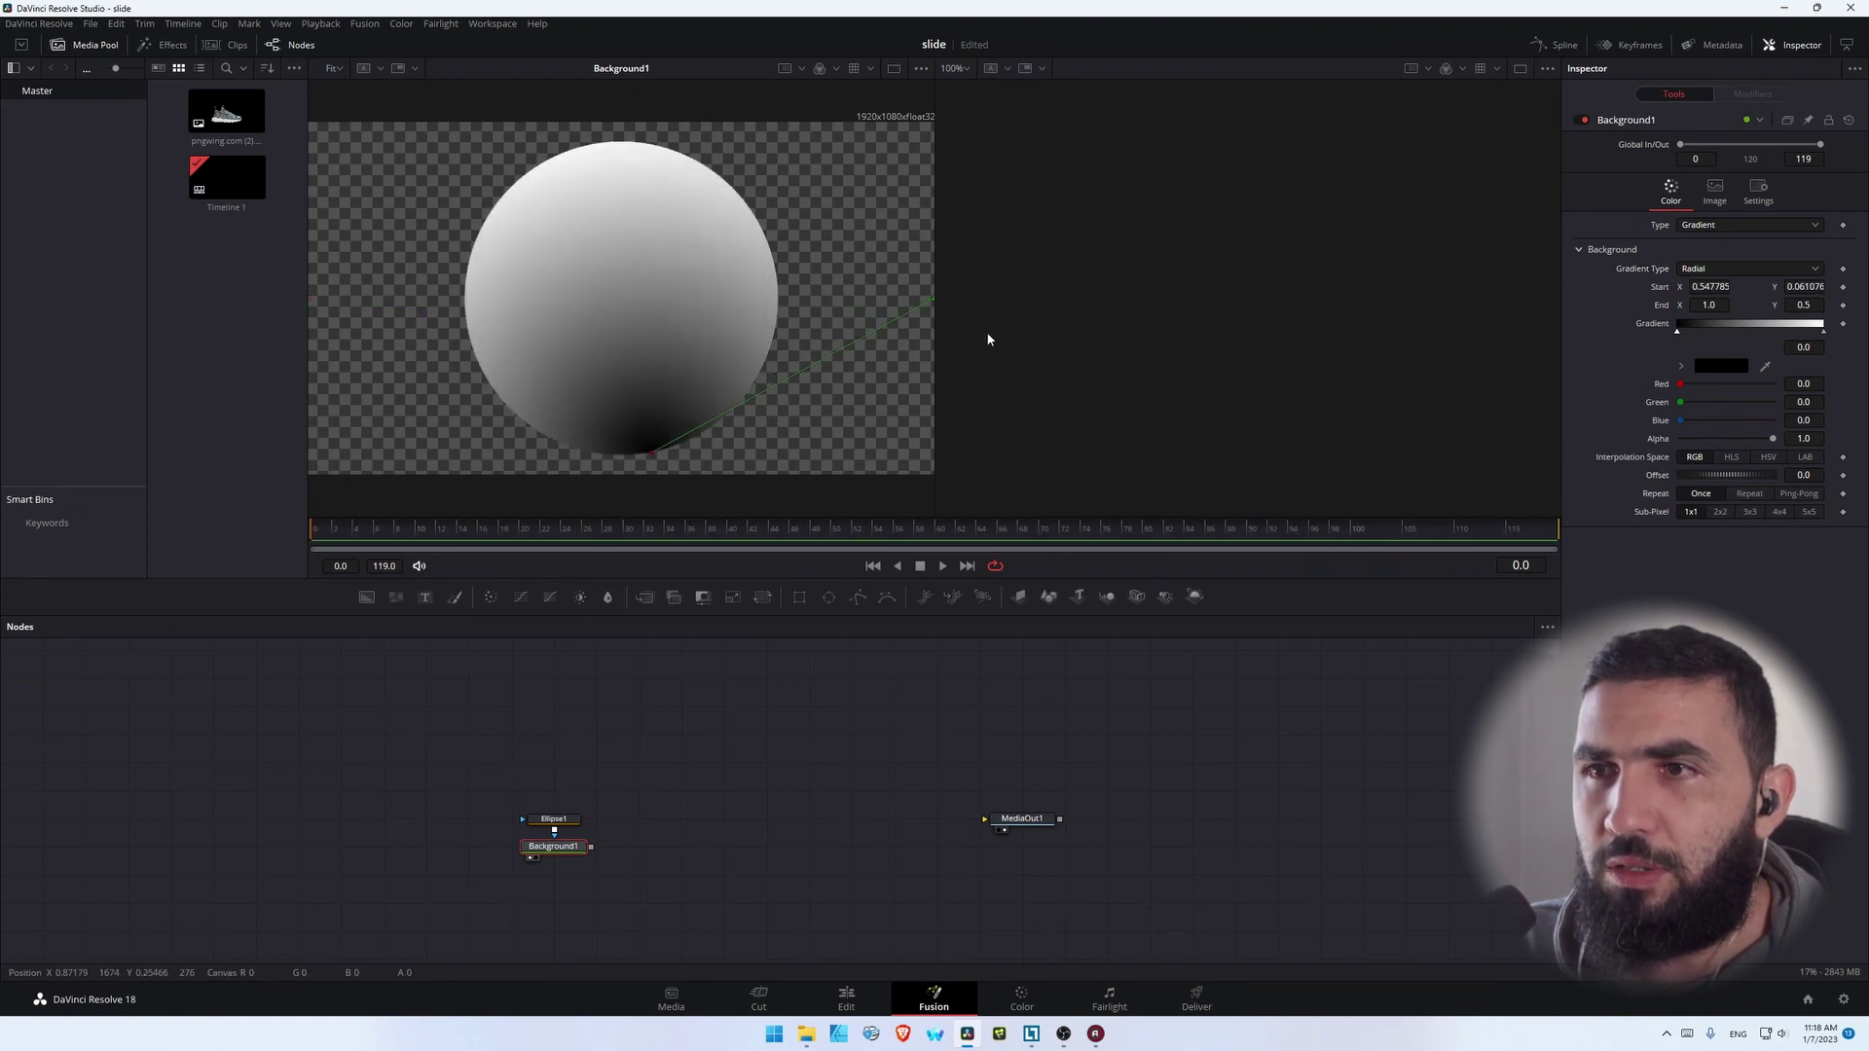
{"action": "left_click_drag", "start_coordinate": [932, 307], "coordinate": [552, 147]}
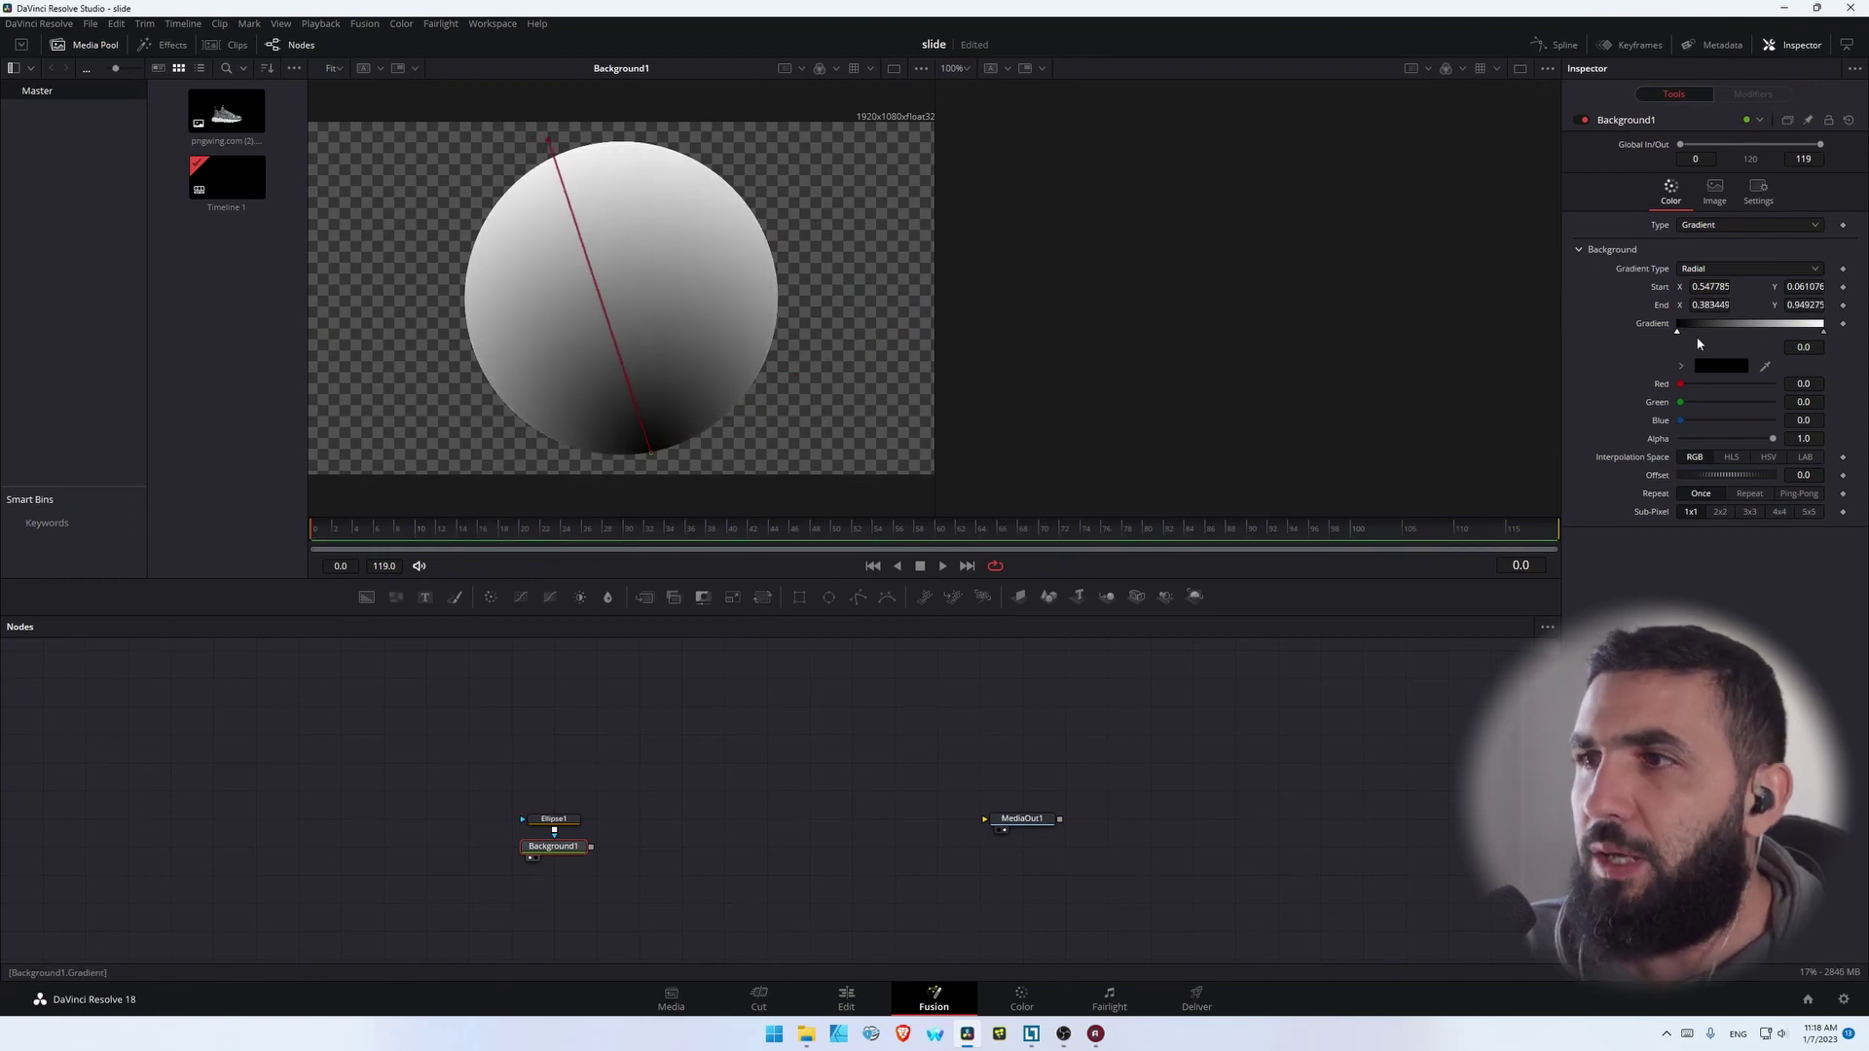
{"action": "left_click", "coordinate": [1721, 366]}
Set the dark gradient stop to #333333 with Offset 0.58, then switch to dual viewers
{"action": "left_click_drag", "start_coordinate": [1011, 620], "coordinate": [1083, 620]}
{"action": "type", "text": "#33"}
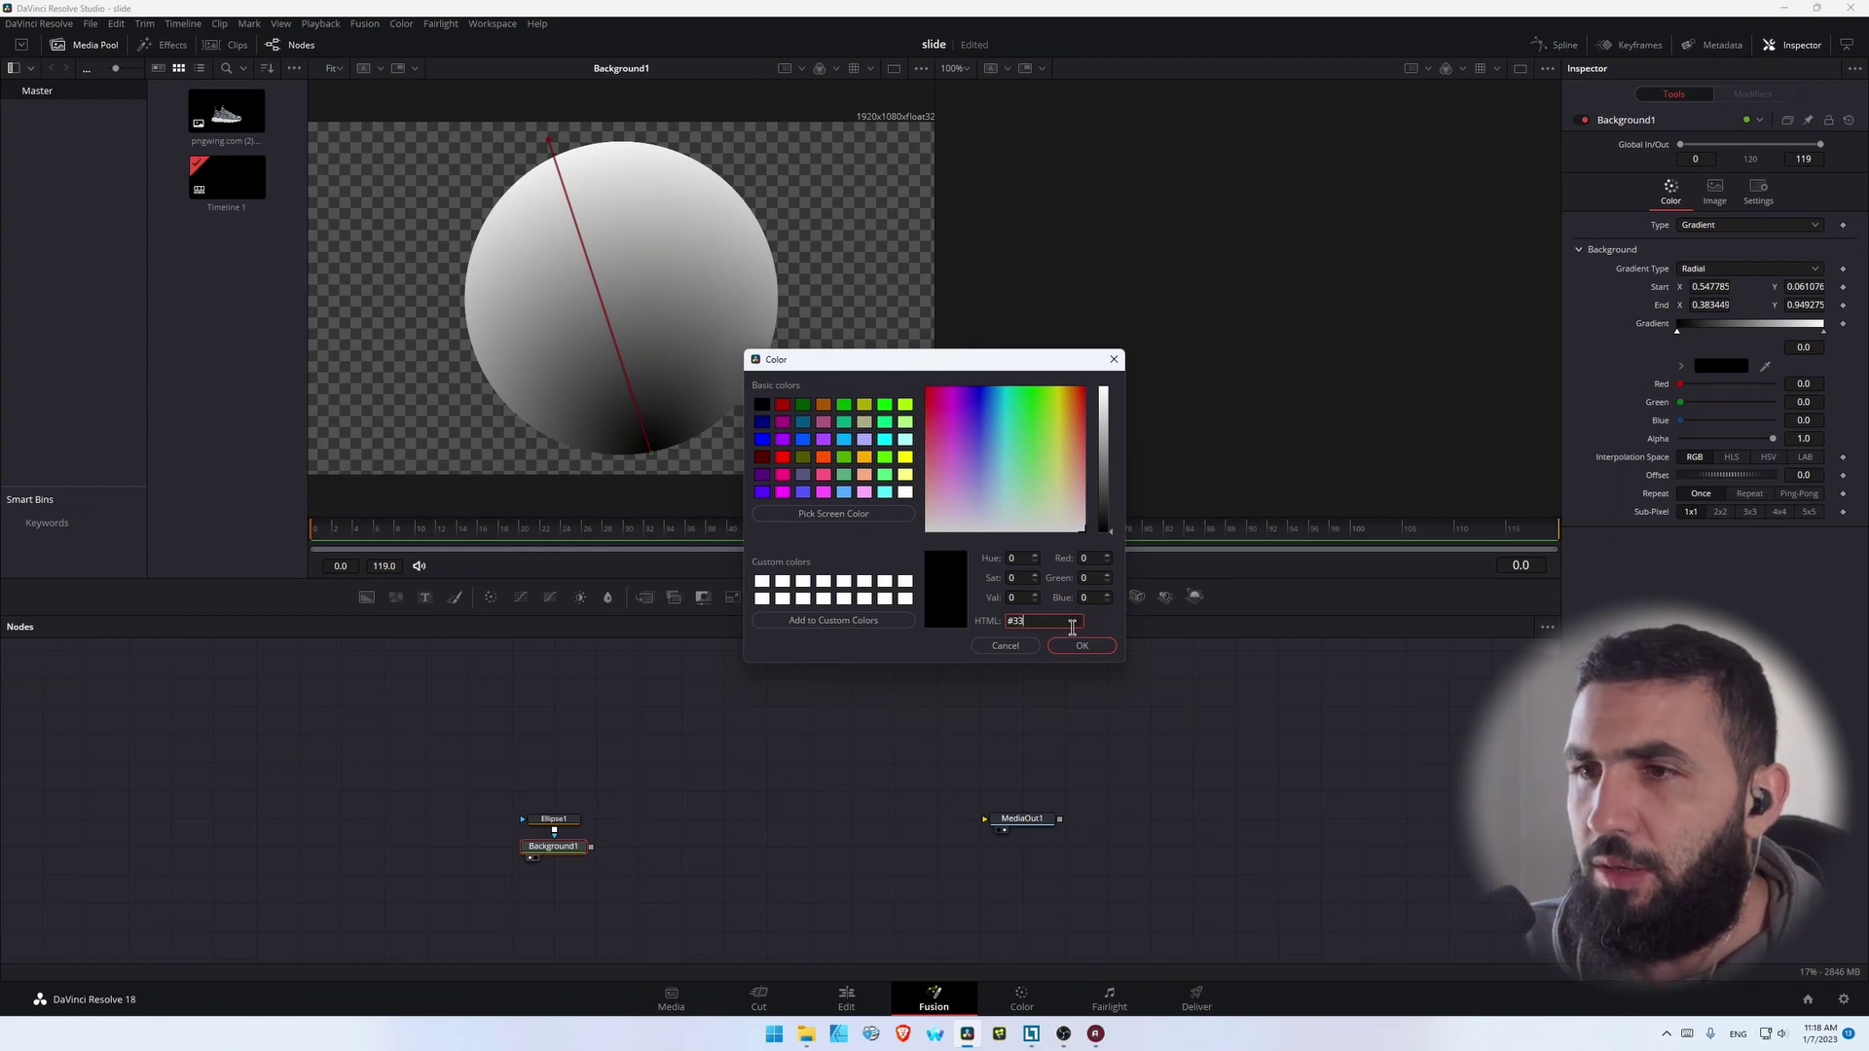
{"action": "type", "text": "3333"}
{"action": "left_click", "coordinate": [1081, 645]}
{"action": "left_click_drag", "start_coordinate": [1705, 475], "coordinate": [1754, 464]}
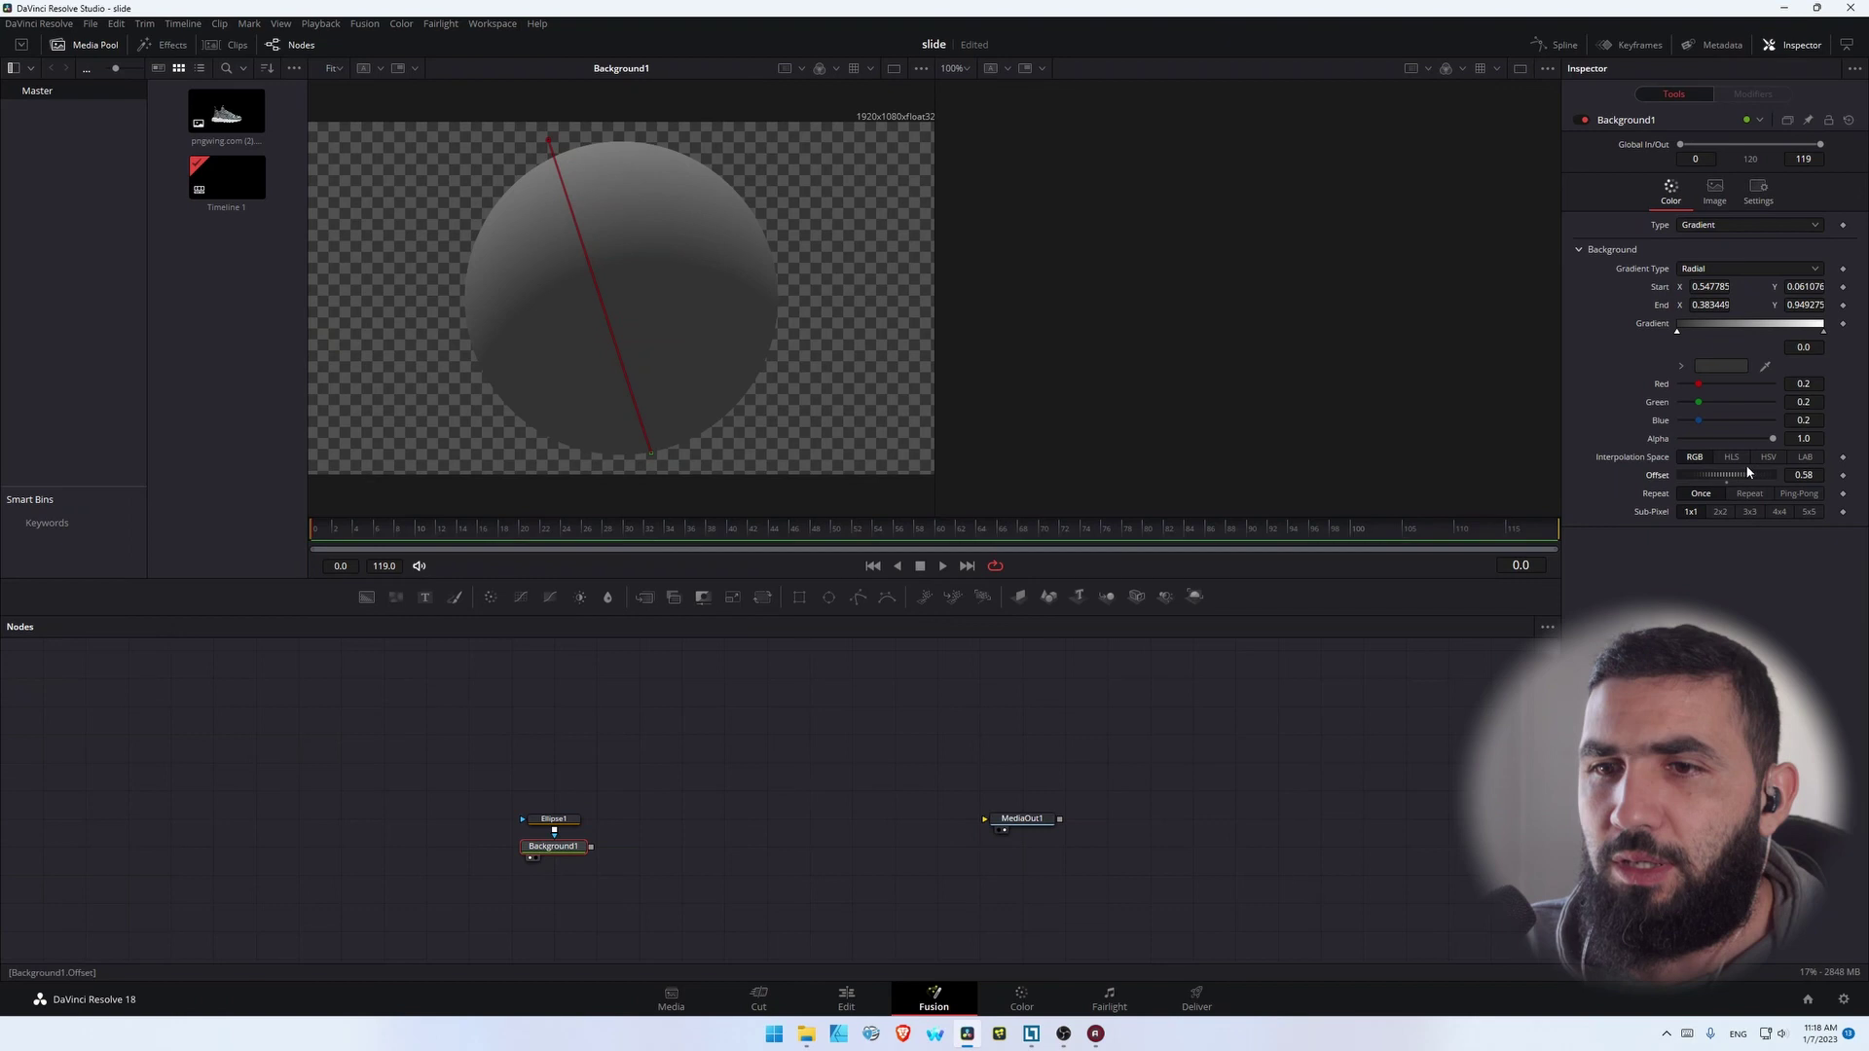
{"action": "left_click_drag", "start_coordinate": [494, 800], "coordinate": [582, 817]}
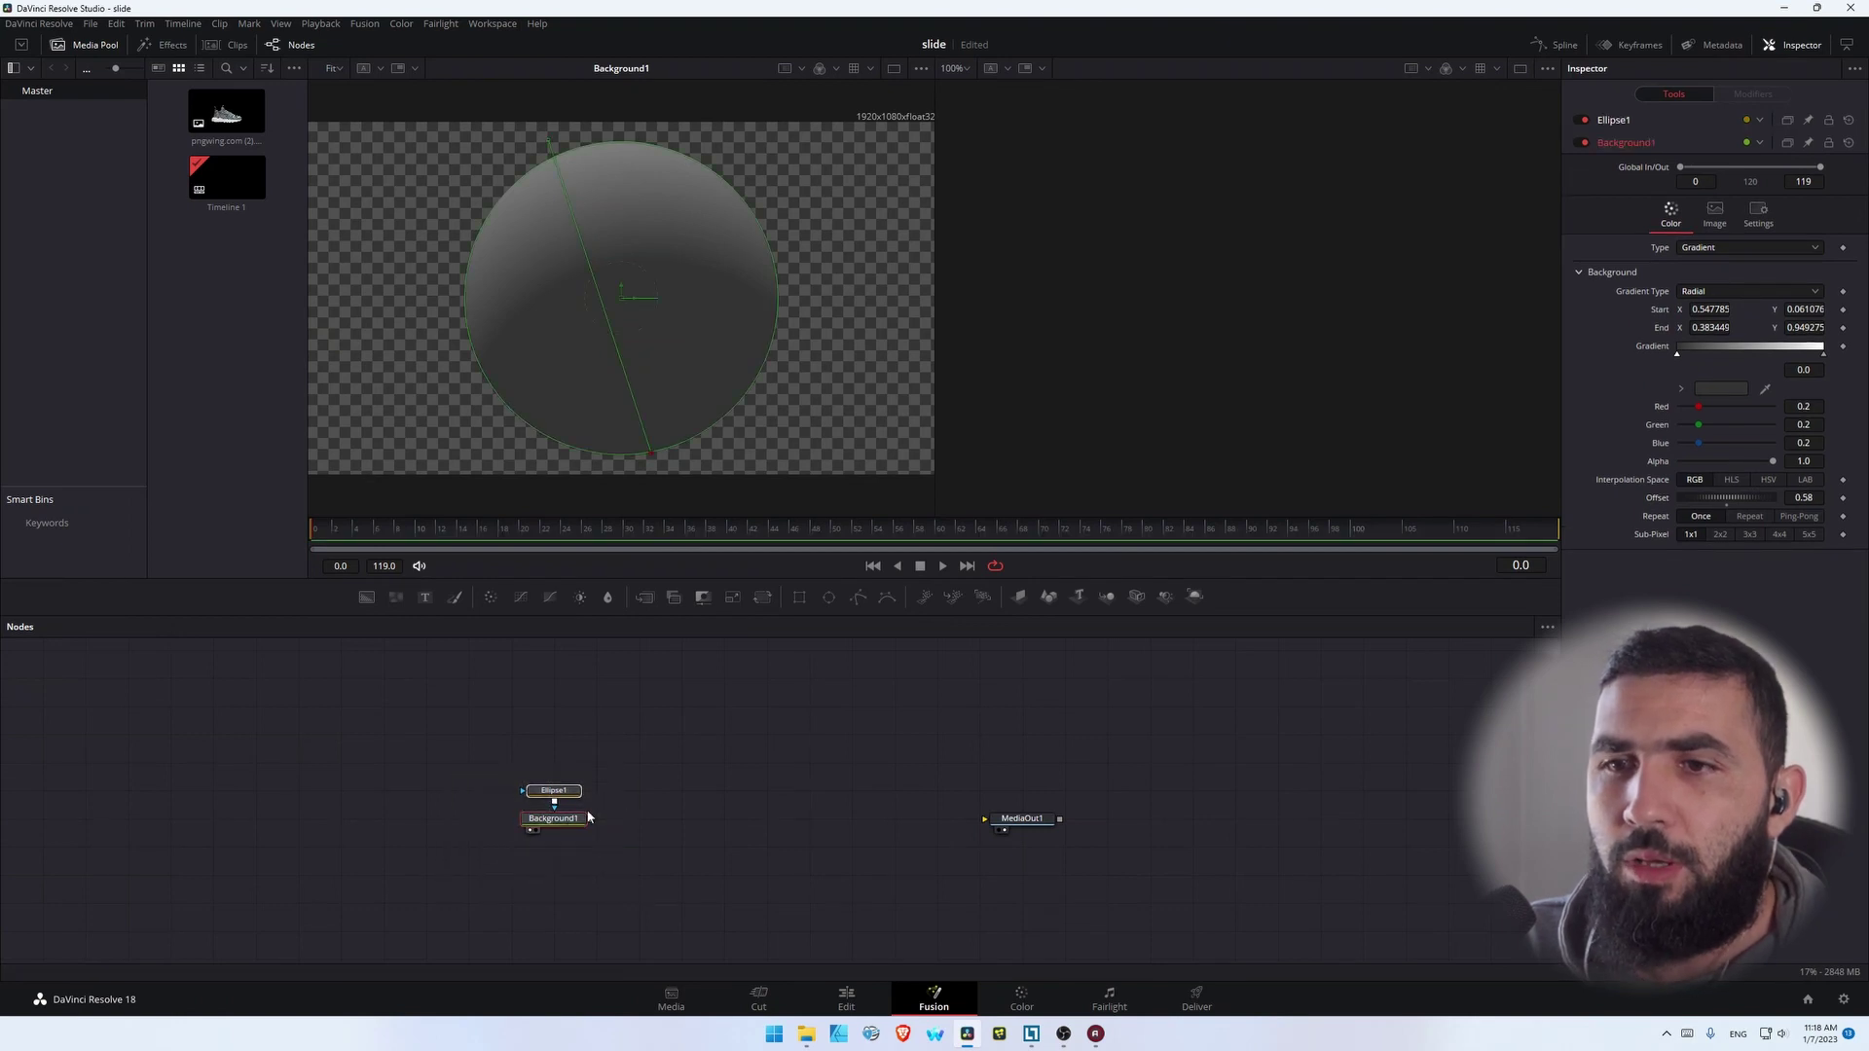
{"action": "left_click", "coordinate": [1520, 70]}
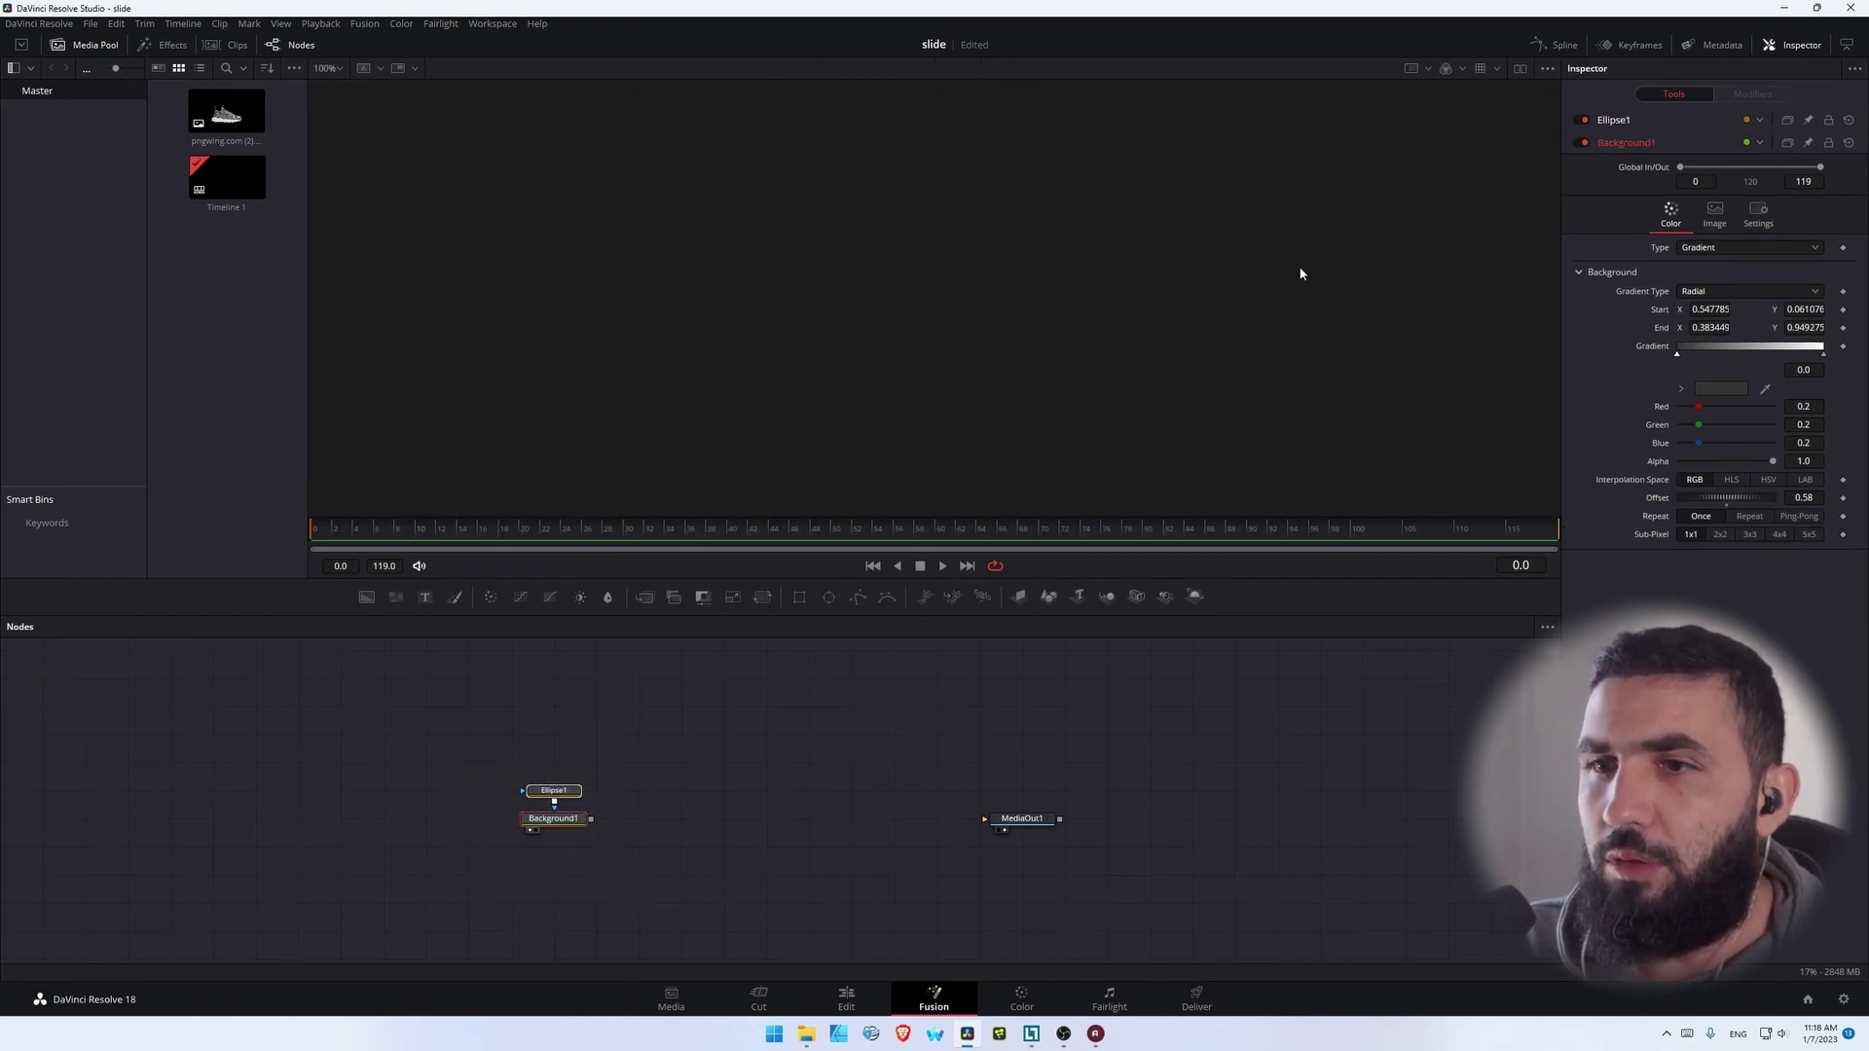
Shrink Ellipse1 to width 0.199719 and lower the gradient Offset to 0.479
{"action": "key", "text": "1"}
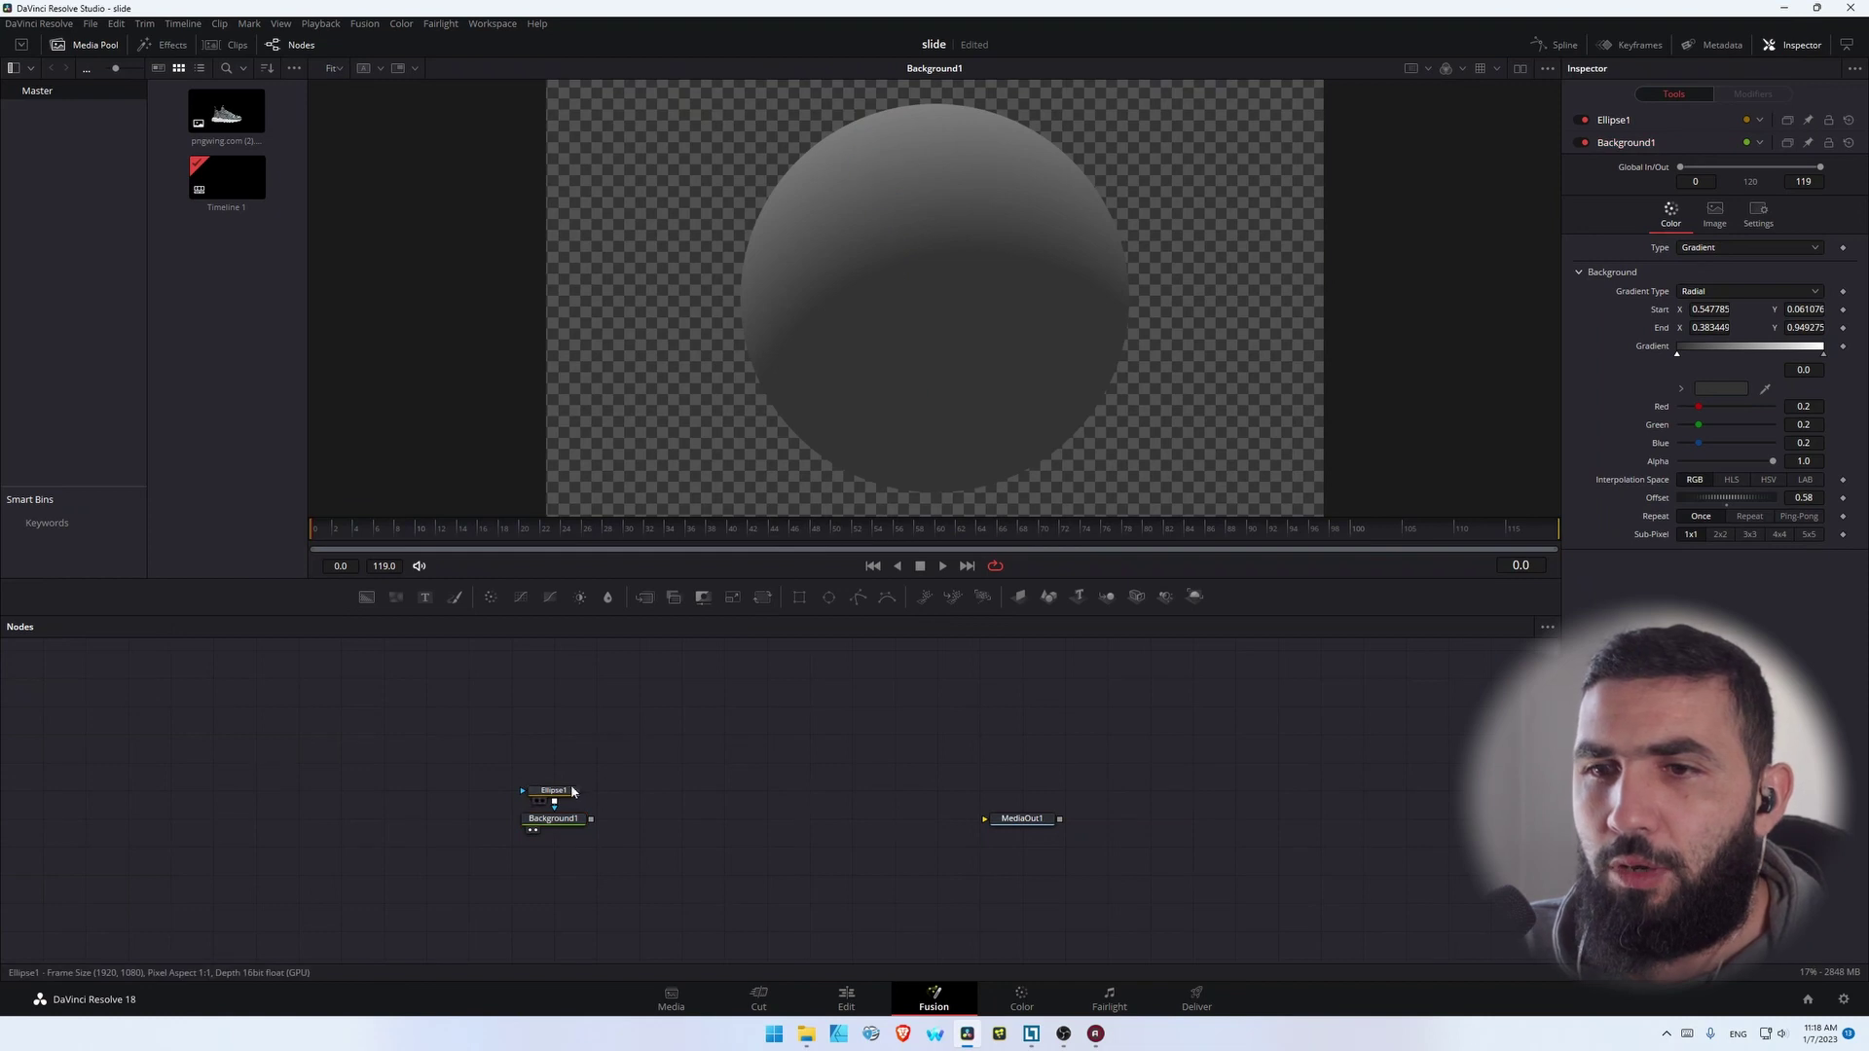
{"action": "left_click", "coordinate": [574, 792]}
{"action": "left_click_drag", "start_coordinate": [1068, 162], "coordinate": [993, 253]}
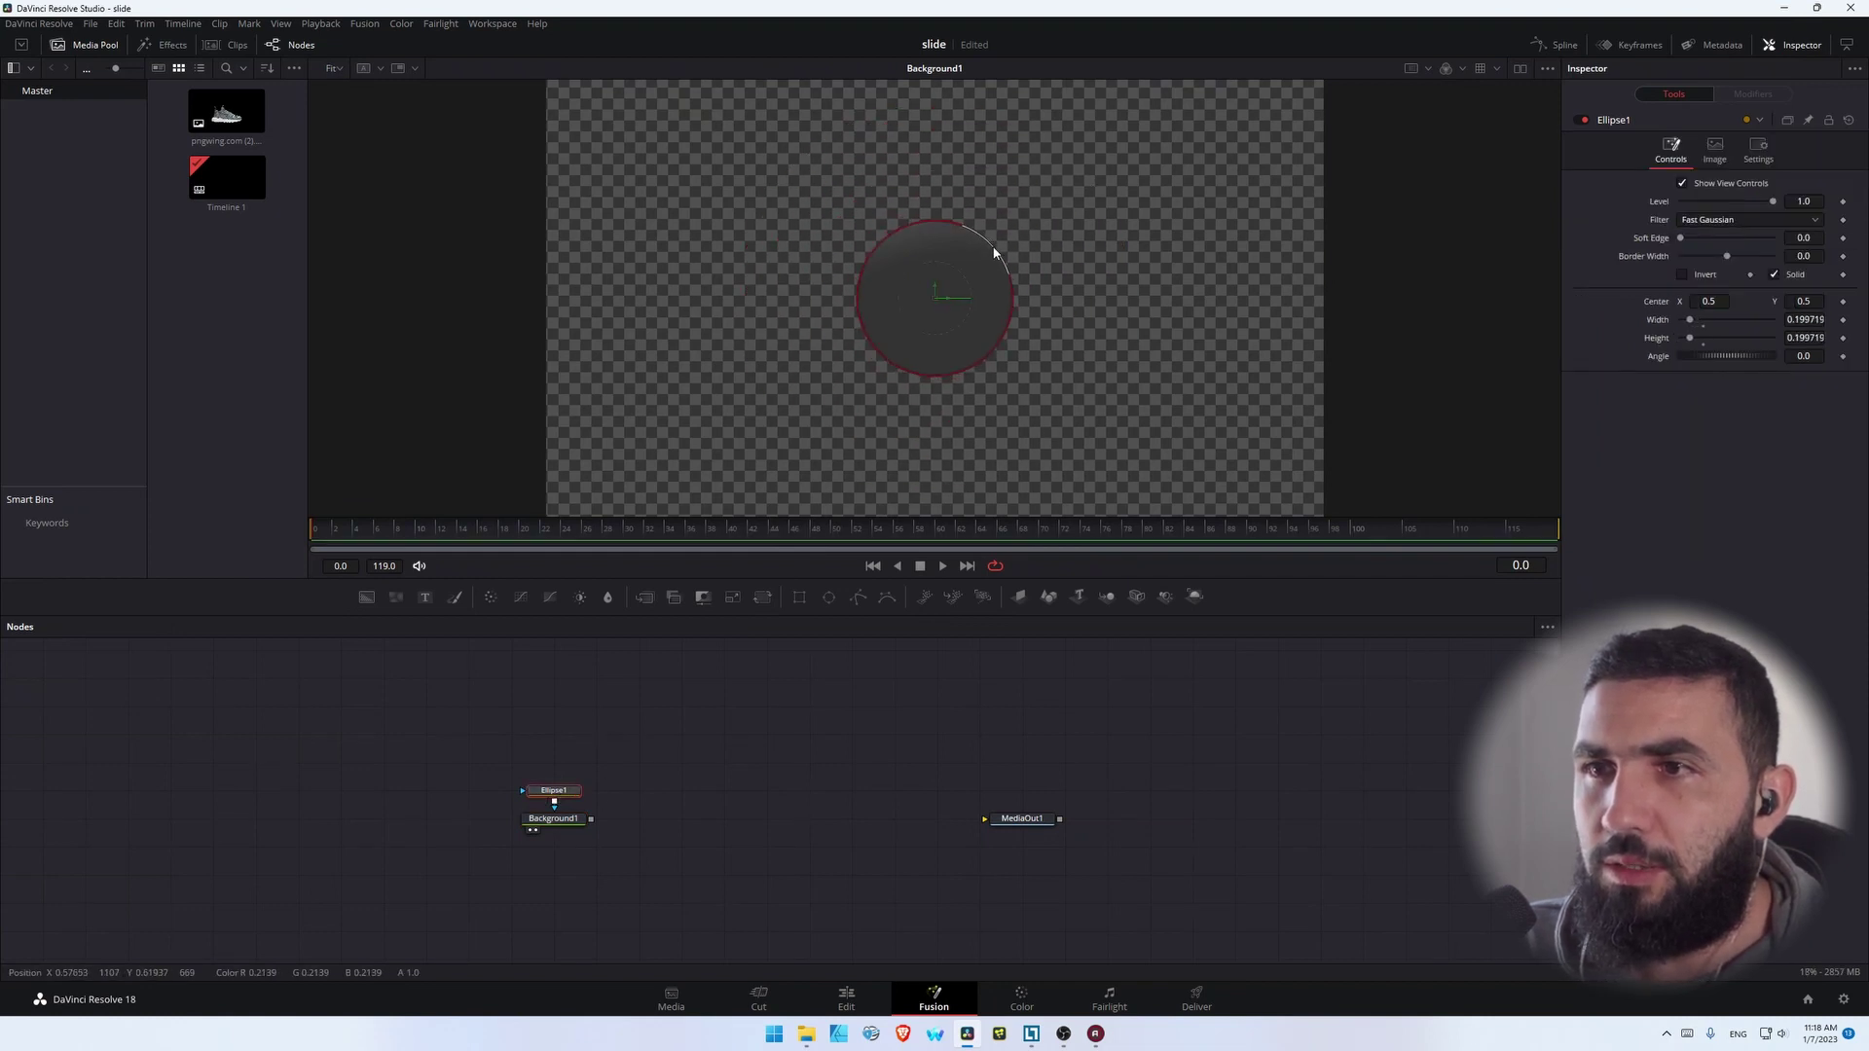
{"action": "left_click", "coordinate": [553, 818]}
{"action": "mouse_move", "coordinate": [1748, 476]}
{"action": "left_mouse_down"}
{"action": "mouse_move", "coordinate": [1720, 471]}
{"action": "mouse_move", "coordinate": [1741, 477]}
{"action": "left_mouse_up"}
Add a Transform node after Background1 and place it below the background
{"action": "left_click_drag", "start_coordinate": [438, 746], "coordinate": [498, 782]}
{"action": "left_click", "coordinate": [732, 751]}
{"action": "key", "text": "shift+space"}
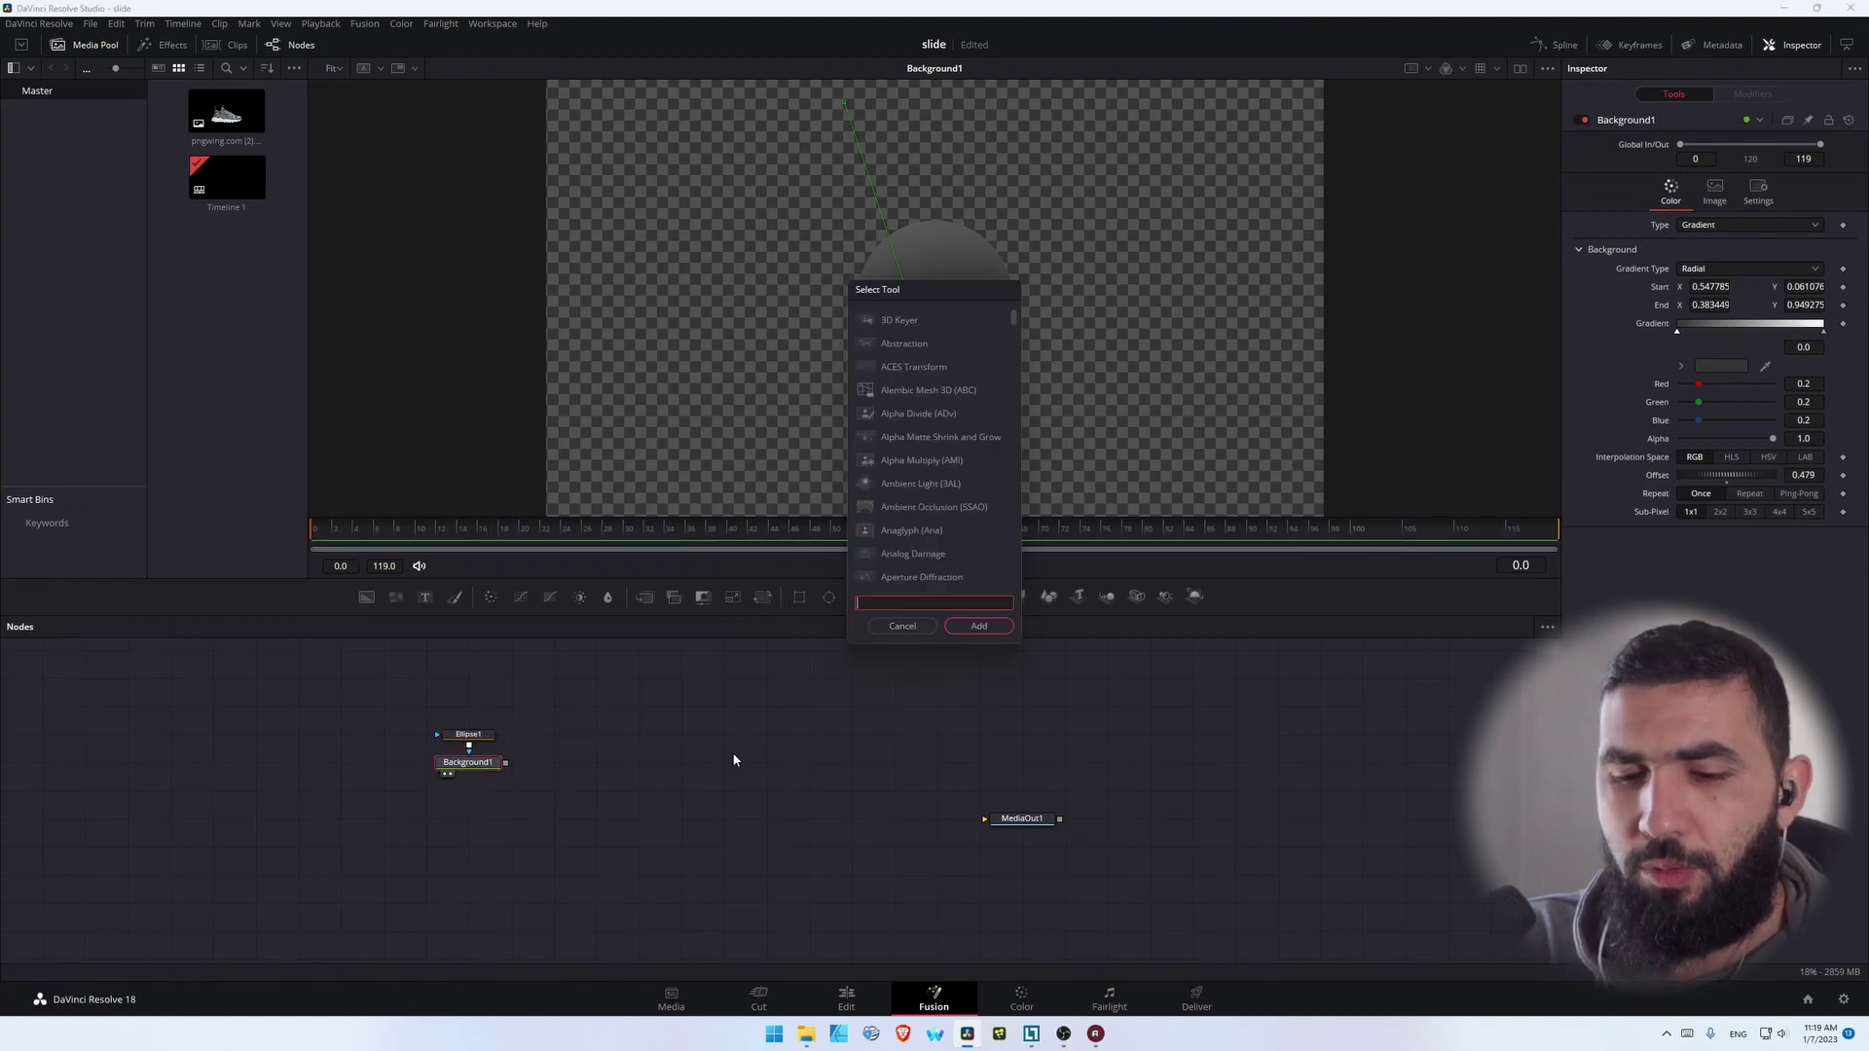
{"action": "type", "text": "transform"}
{"action": "key", "text": "Return"}
{"action": "left_click_drag", "start_coordinate": [569, 762], "coordinate": [347, 832]}
{"action": "key", "text": "ctrl+a"}
{"action": "left_click", "coordinate": [447, 769]}
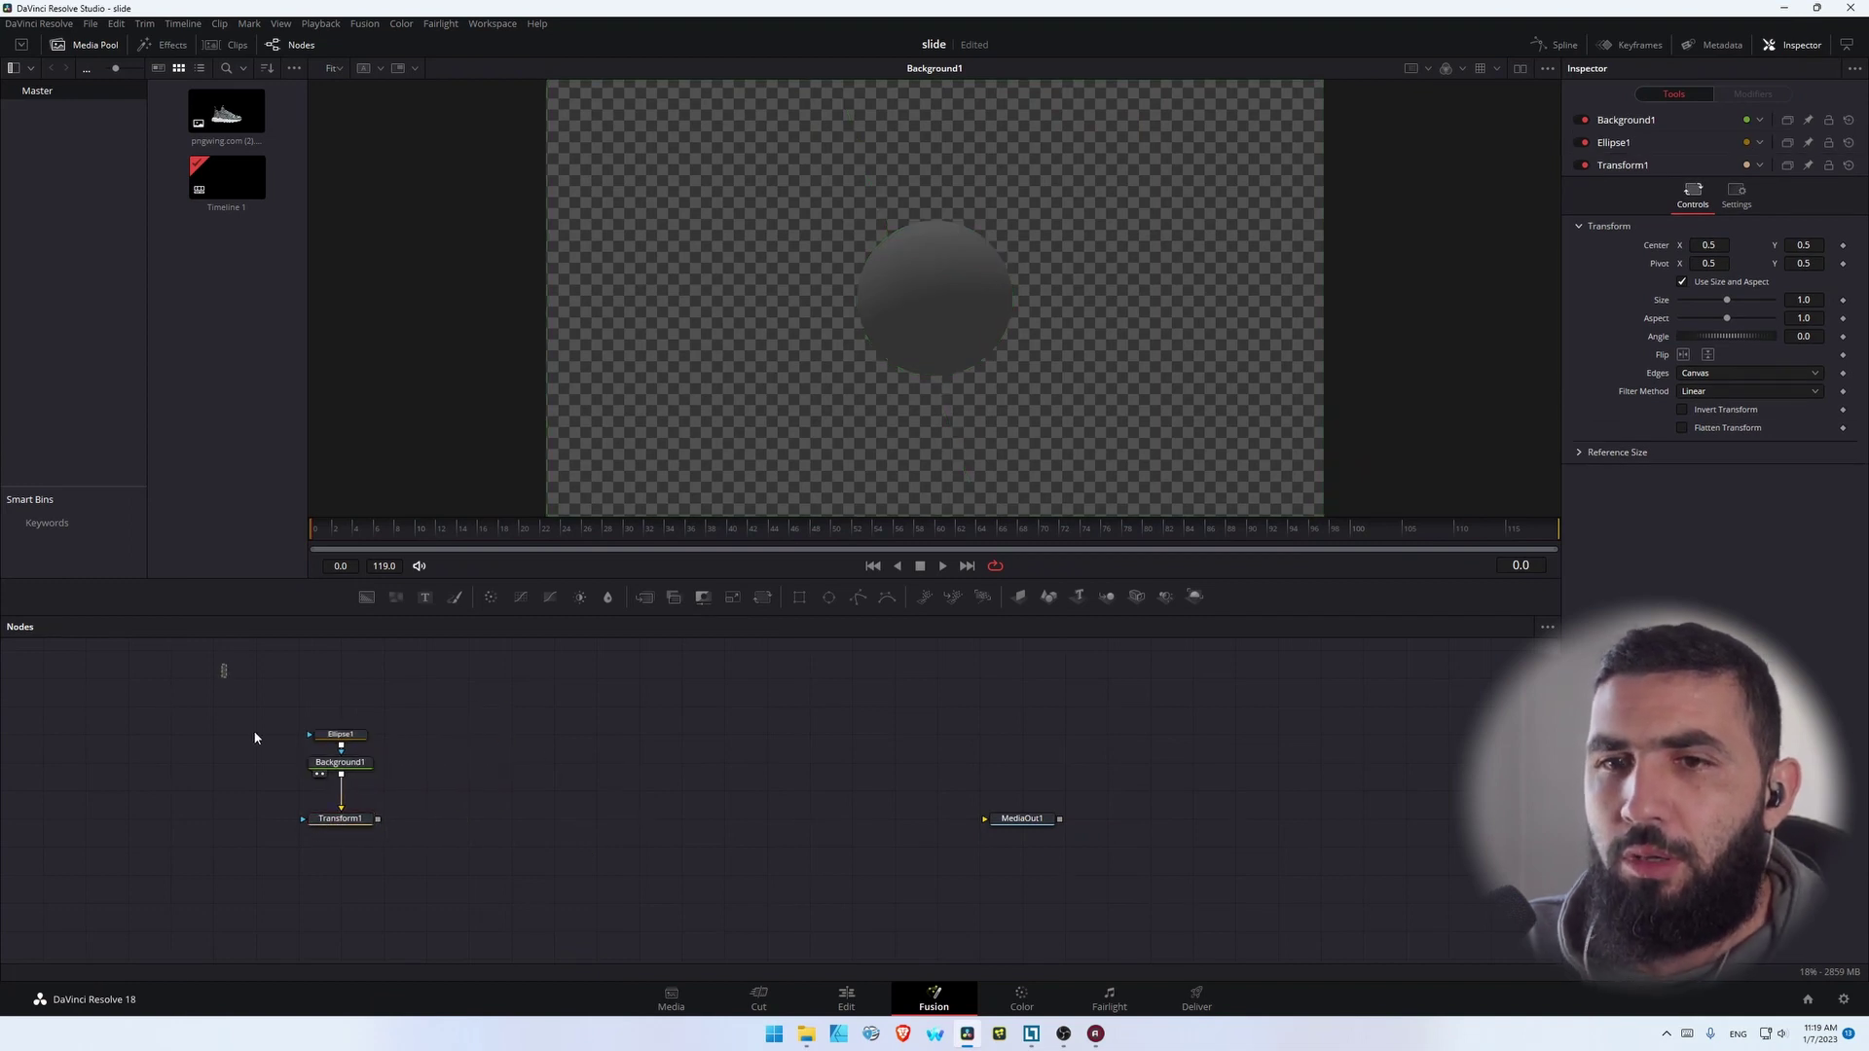
Copy the circle chain and paste three duplicates beside it
{"action": "left_click_drag", "start_coordinate": [224, 670], "coordinate": [500, 878]}
{"action": "key", "text": "ctrl+c"}
{"action": "key", "text": "ctrl+v"}
{"action": "left_click_drag", "start_coordinate": [511, 774], "coordinate": [469, 829]}
{"action": "key", "text": "ctrl+v"}
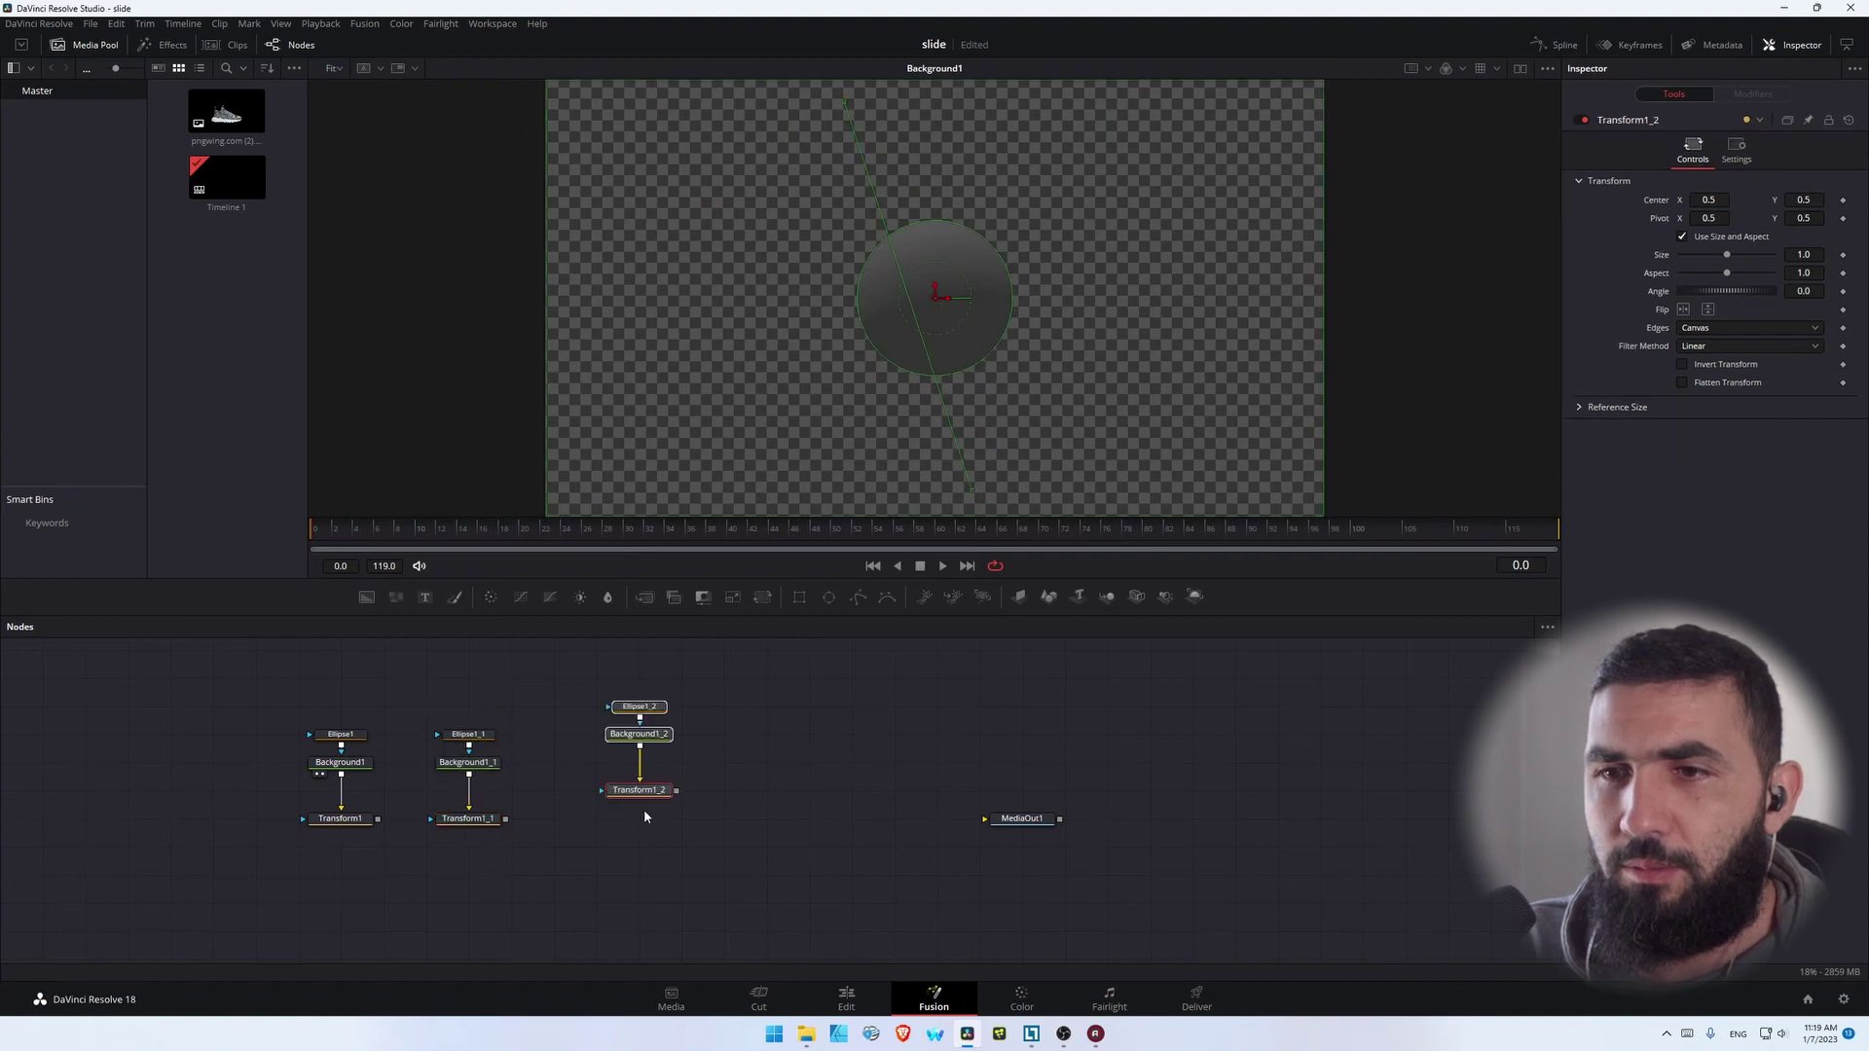
{"action": "left_click_drag", "start_coordinate": [644, 809], "coordinate": [606, 809]}
{"action": "key", "text": "ctrl+v"}
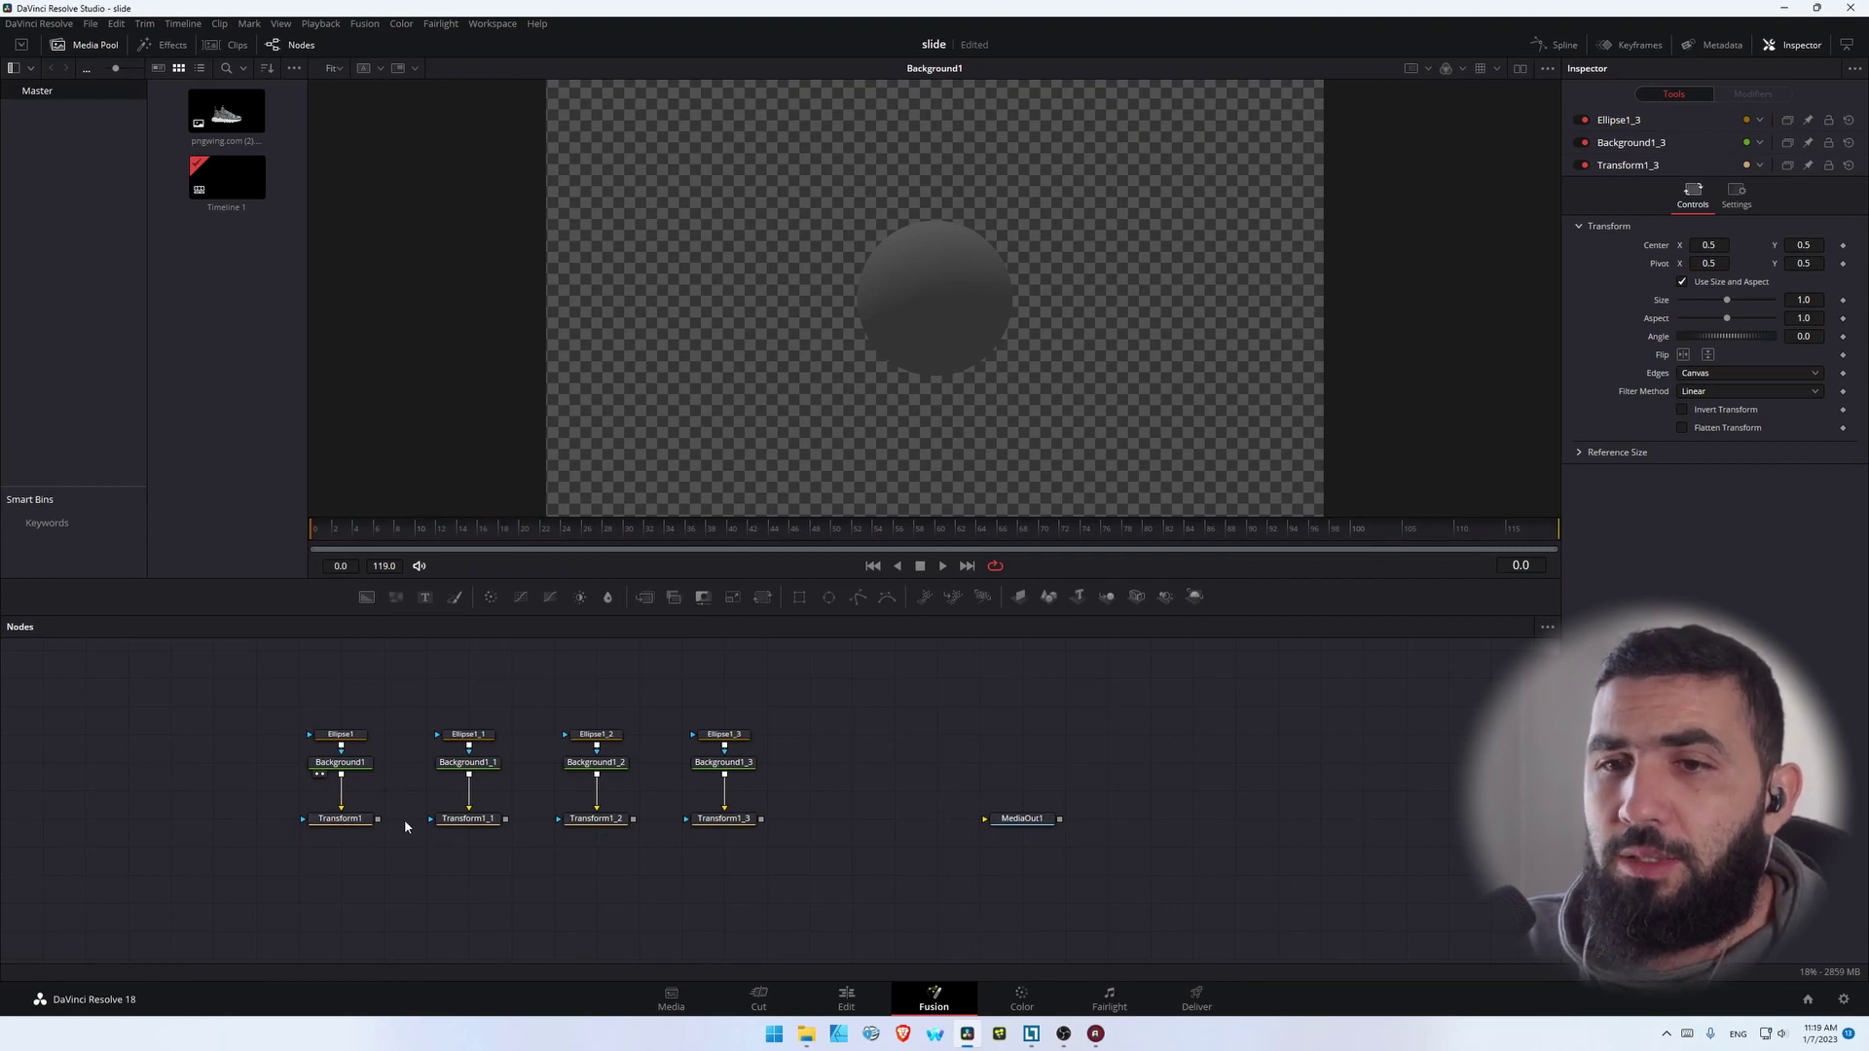
Move the first circle toward the lower right and merge the chains into Merge1–Merge3
{"action": "left_click", "coordinate": [353, 823]}
{"action": "left_click_drag", "start_coordinate": [936, 302], "coordinate": [1097, 410]}
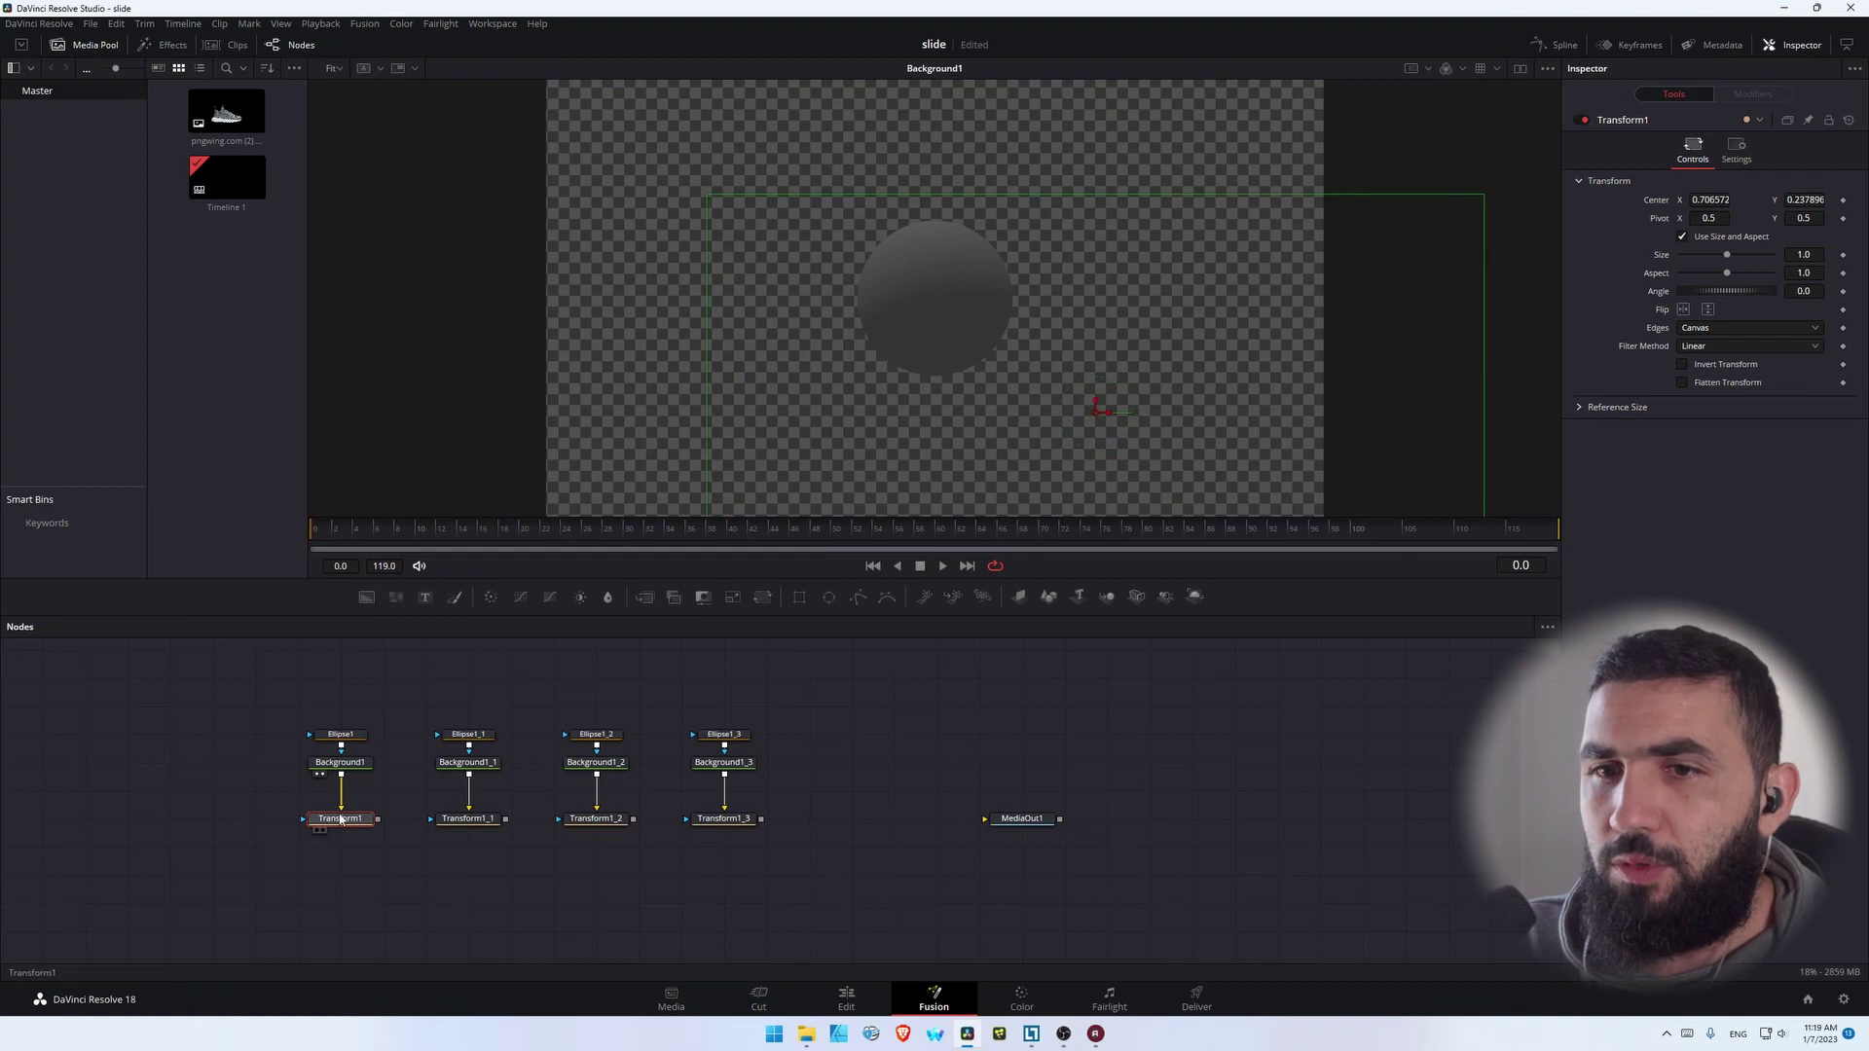
{"action": "left_click_drag", "start_coordinate": [466, 823], "coordinate": [381, 819]}
{"action": "left_click_drag", "start_coordinate": [589, 819], "coordinate": [487, 819]}
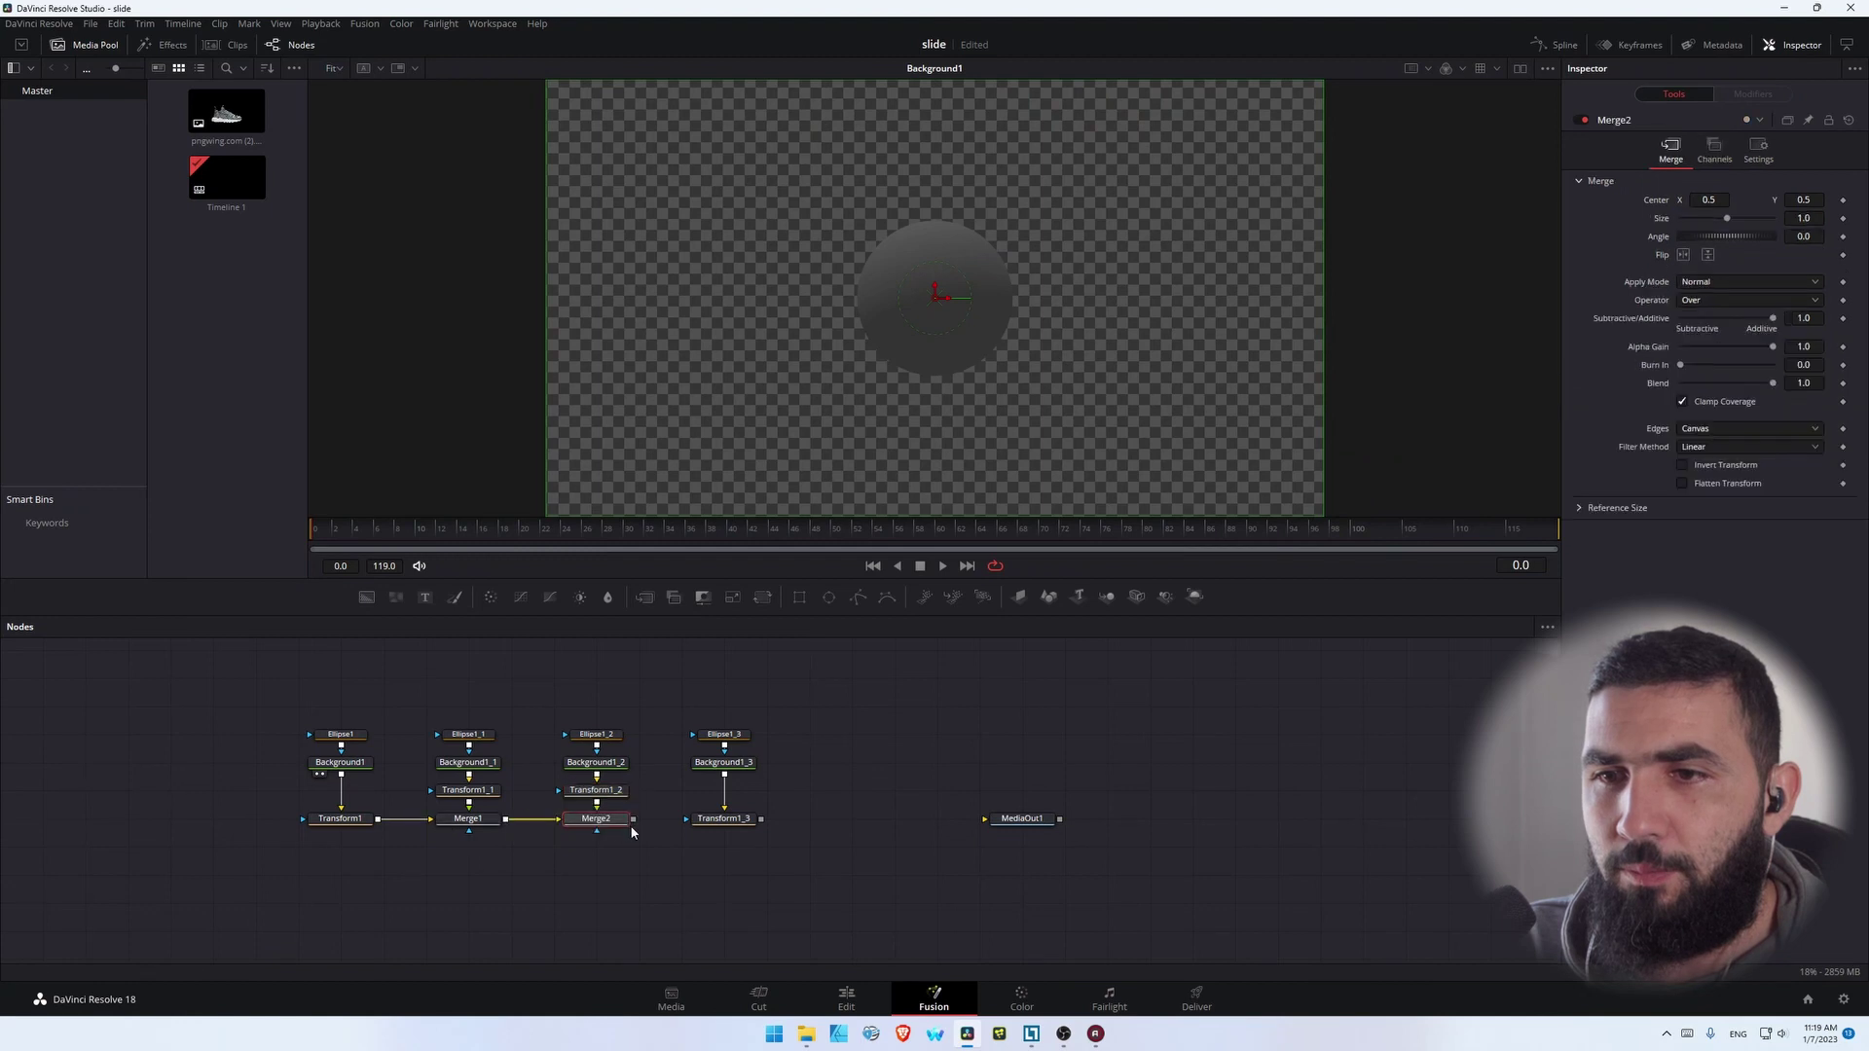
{"action": "left_click_drag", "start_coordinate": [749, 821], "coordinate": [633, 826]}
Push the first circle further lower right and move the second, slightly enlarged, to the lower left
{"action": "key", "text": "1"}
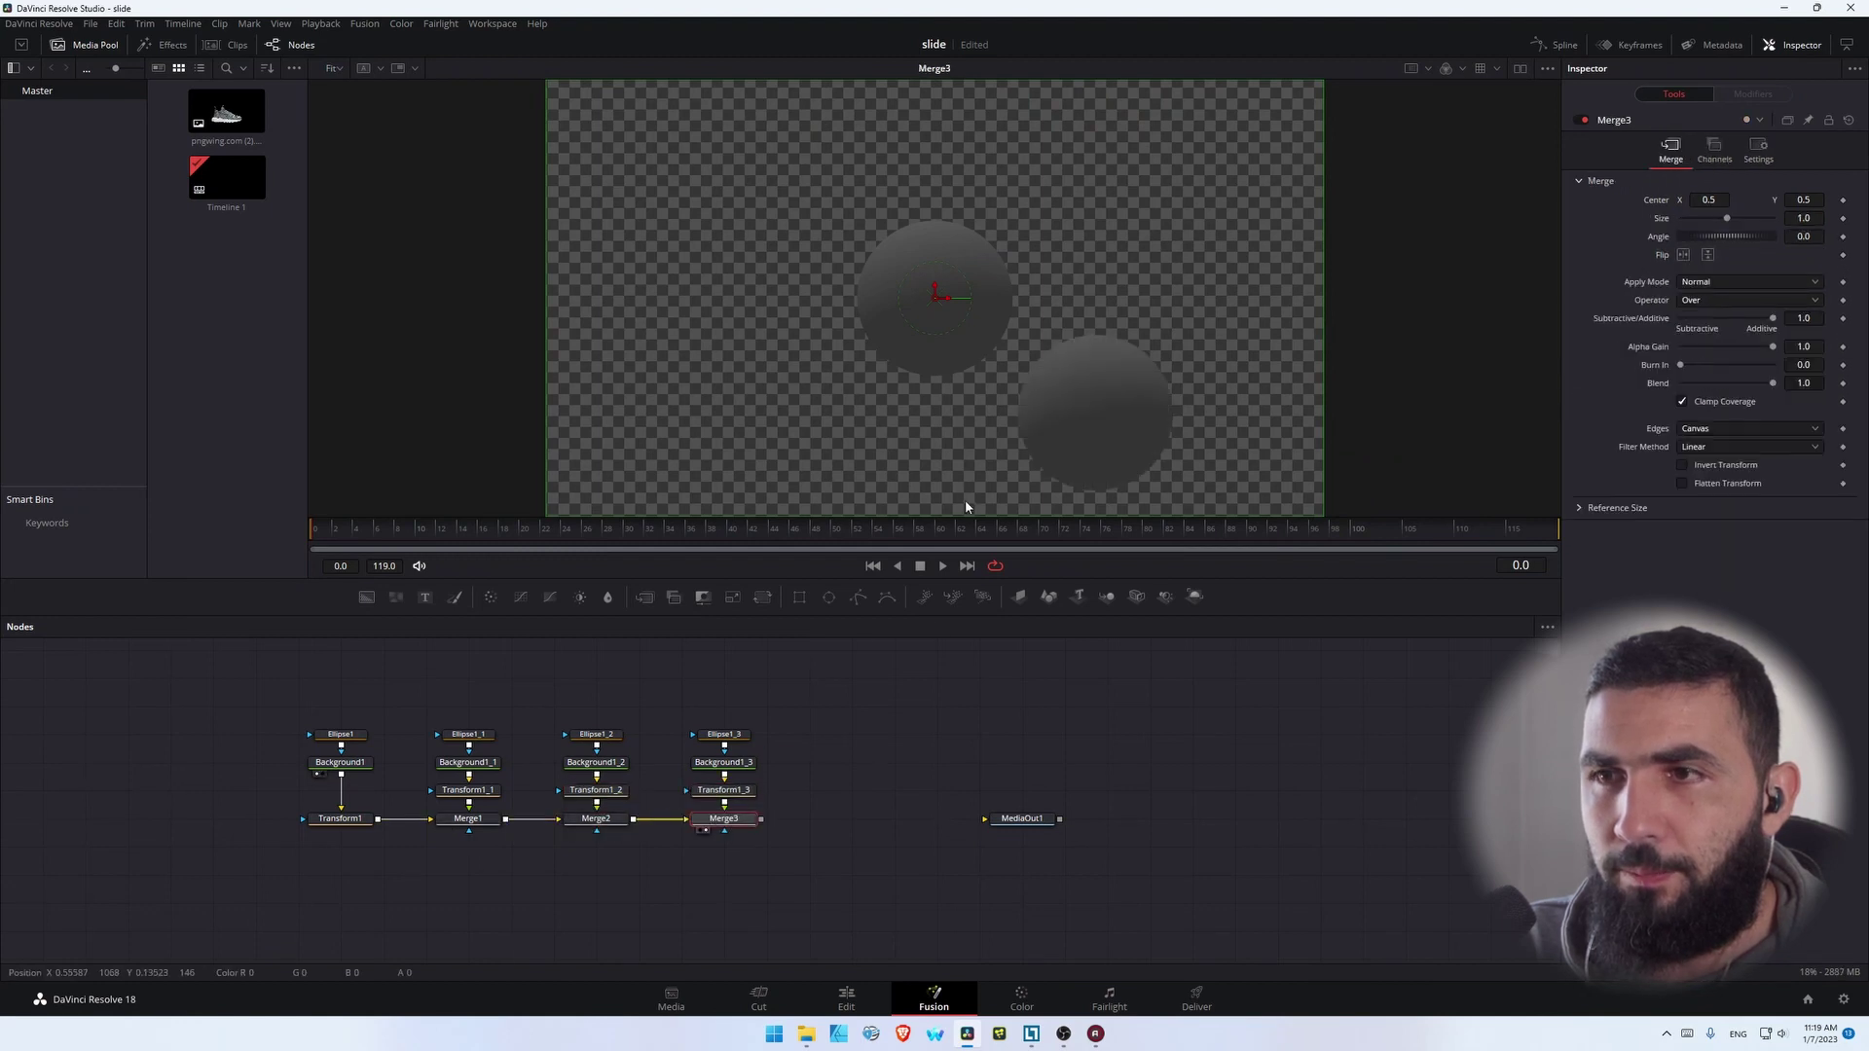
{"action": "left_click", "coordinate": [362, 820]}
{"action": "left_click_drag", "start_coordinate": [1091, 424], "coordinate": [1201, 473]}
{"action": "left_click", "coordinate": [461, 790]}
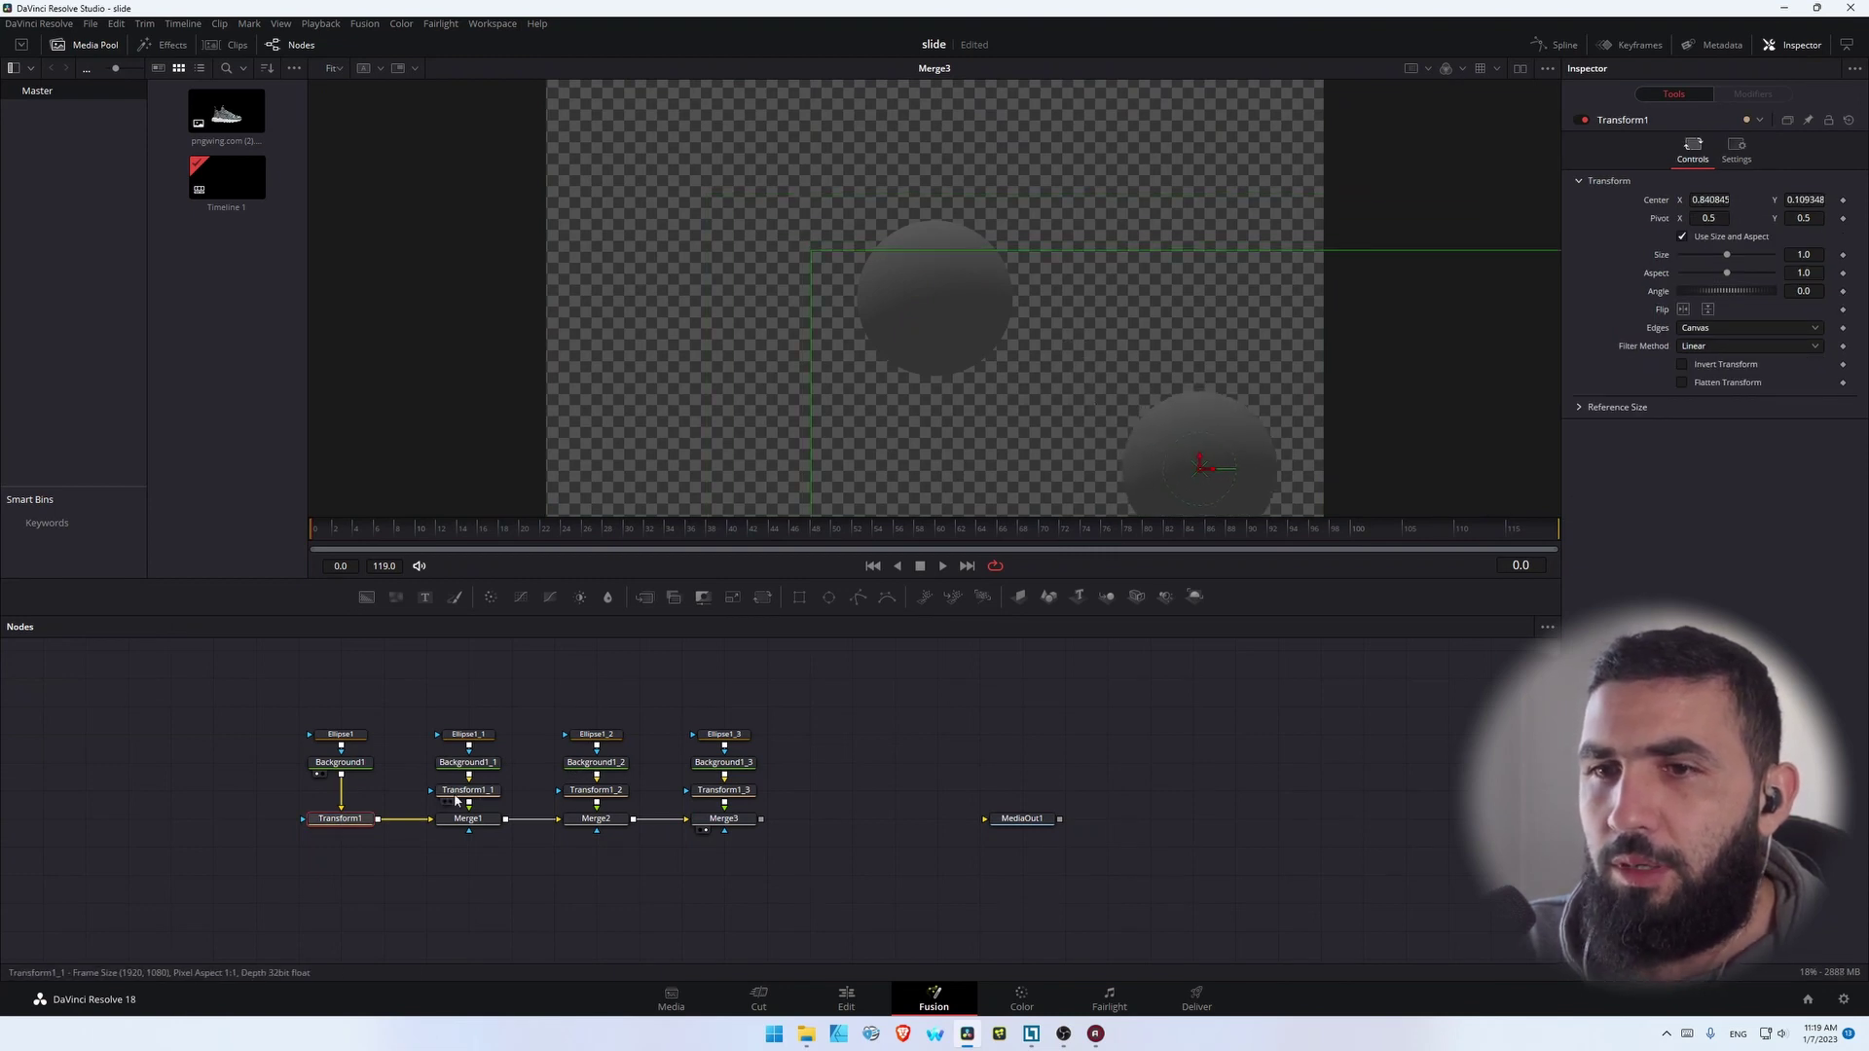
{"action": "left_click_drag", "start_coordinate": [933, 308], "coordinate": [587, 484]}
{"action": "left_click", "coordinate": [468, 734]}
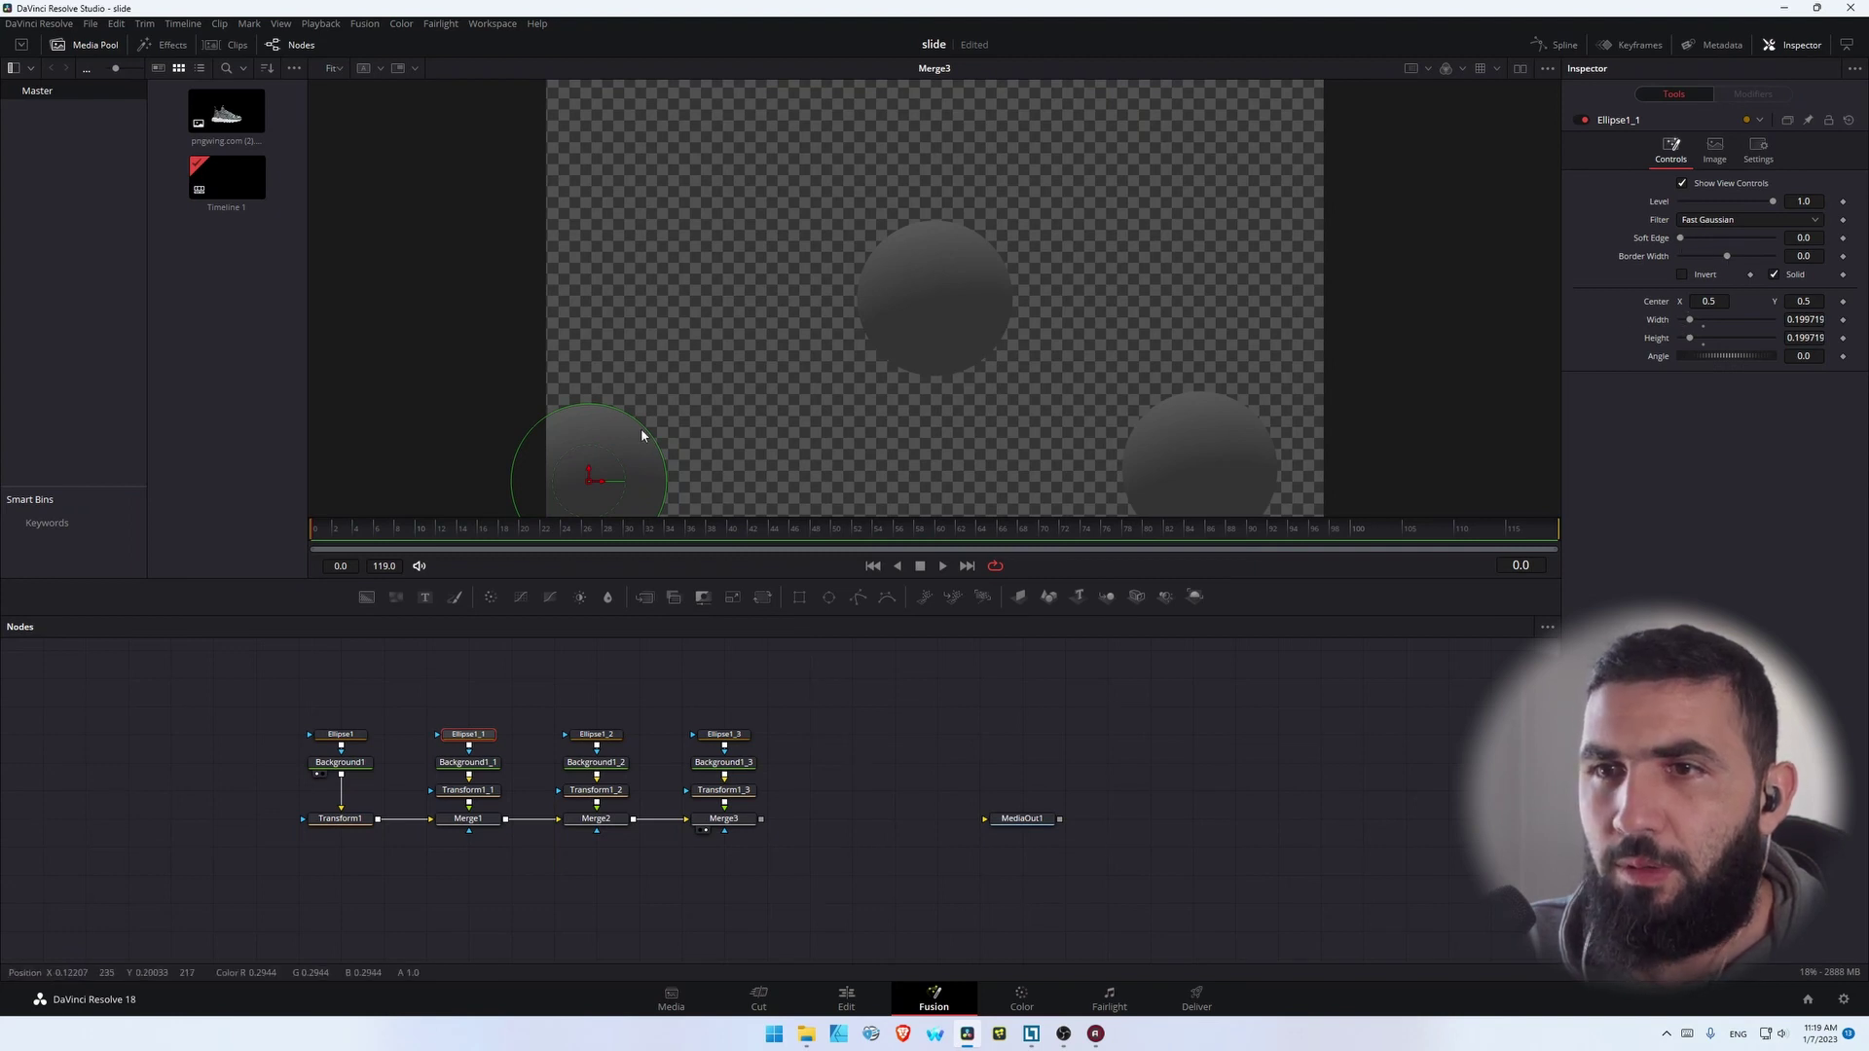
{"action": "left_click_drag", "start_coordinate": [641, 427], "coordinate": [657, 426]}
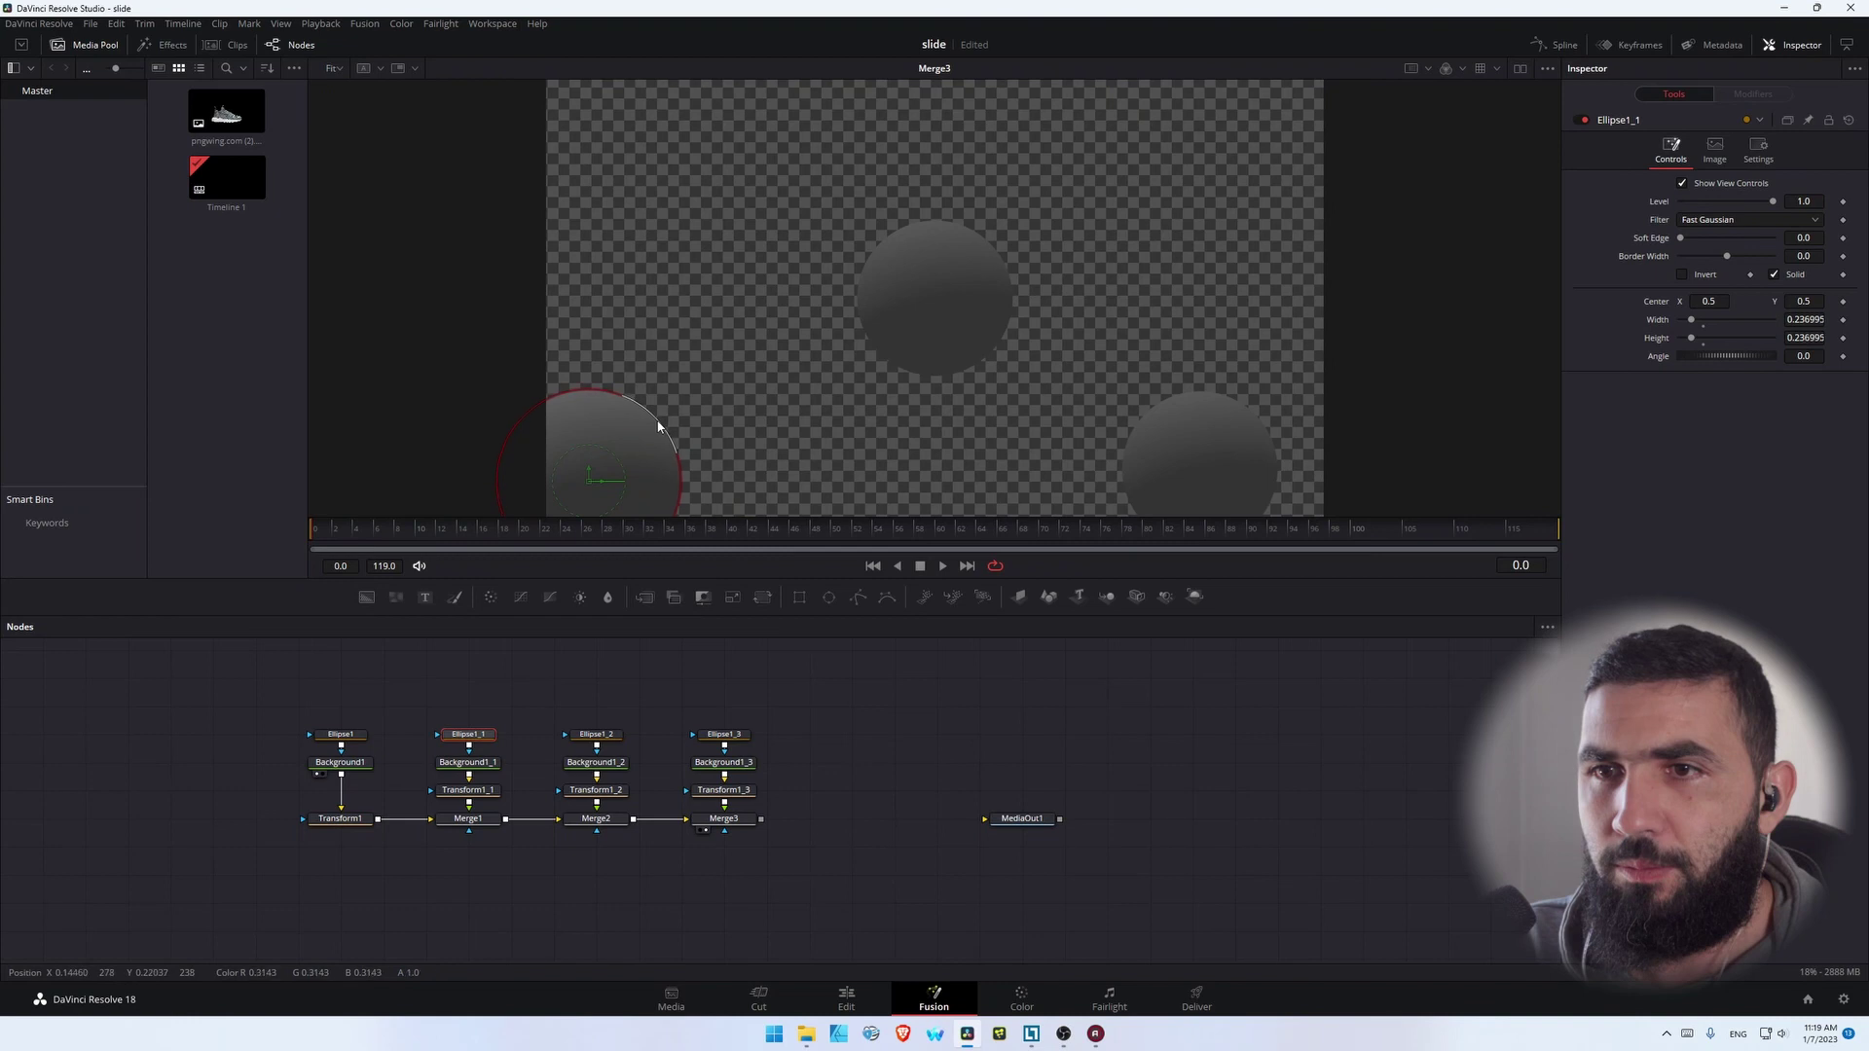
Move the third circle to the upper left and shrink it, then shift the centre circle right
{"action": "left_click", "coordinate": [608, 789]}
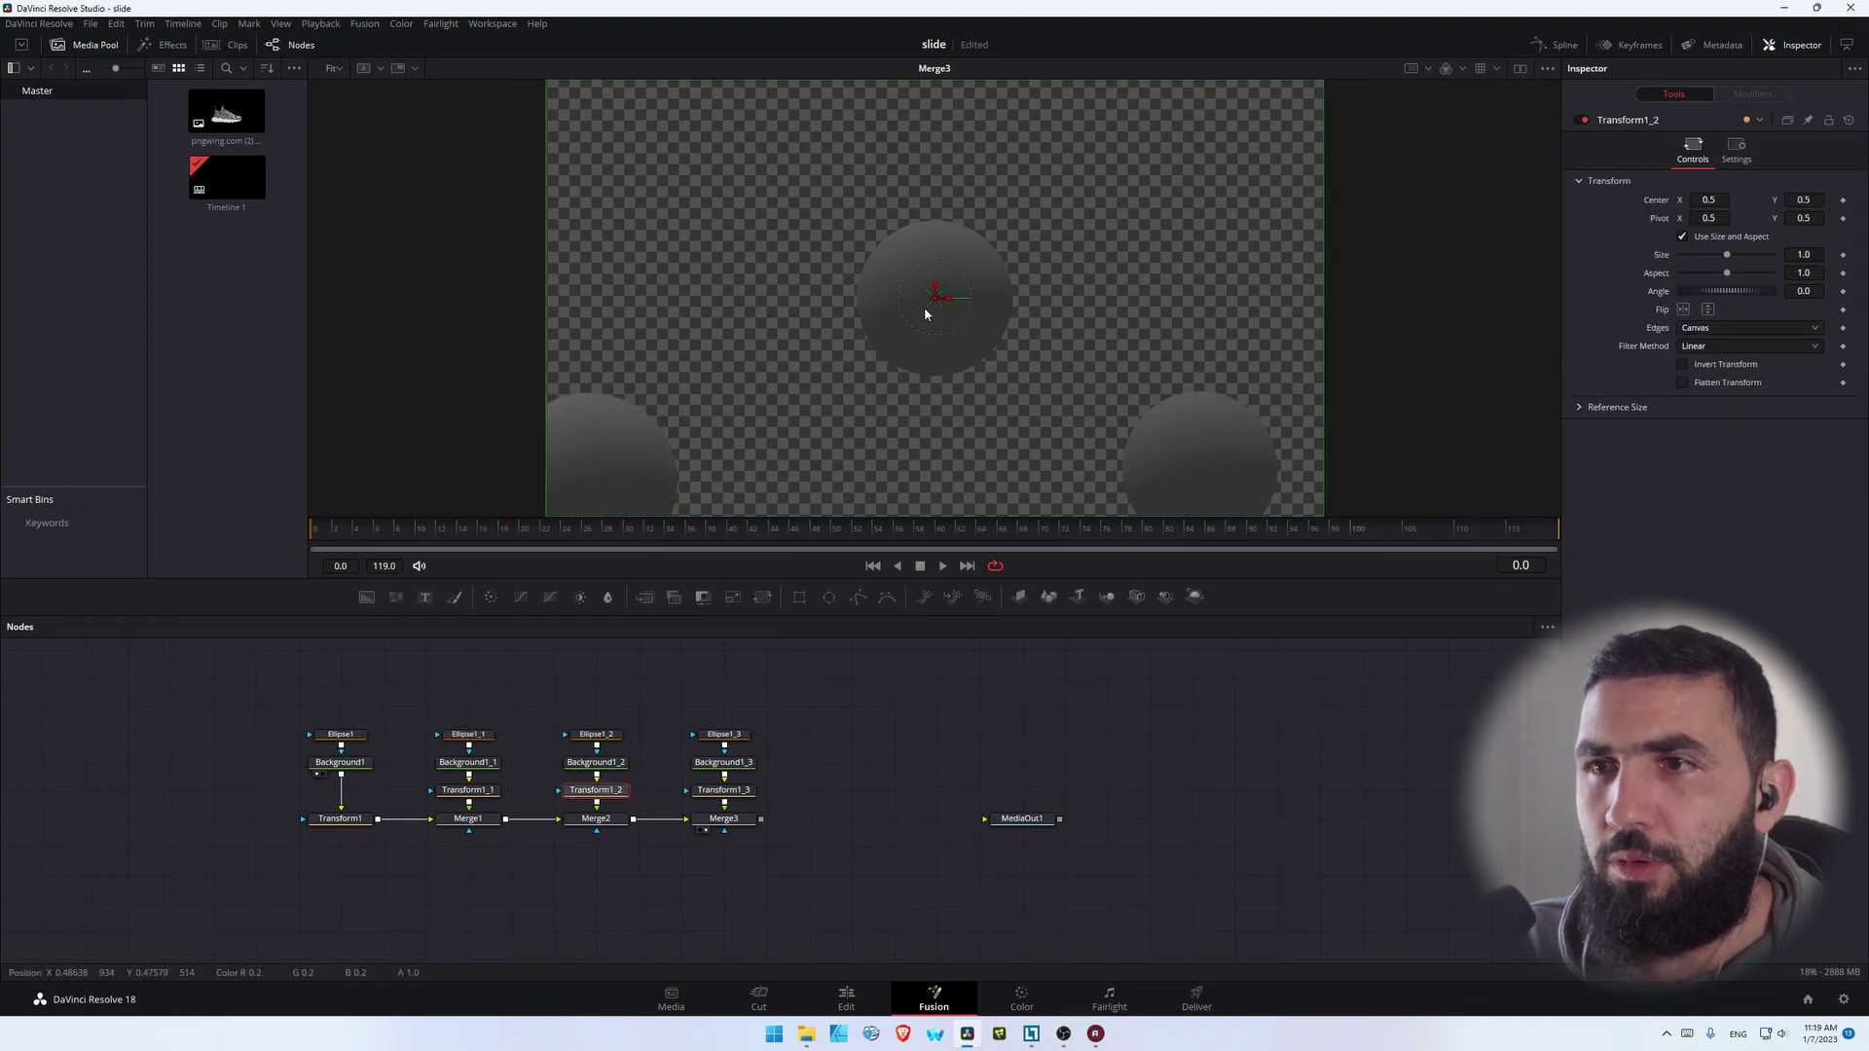
{"action": "left_click_drag", "start_coordinate": [936, 296], "coordinate": [692, 100]}
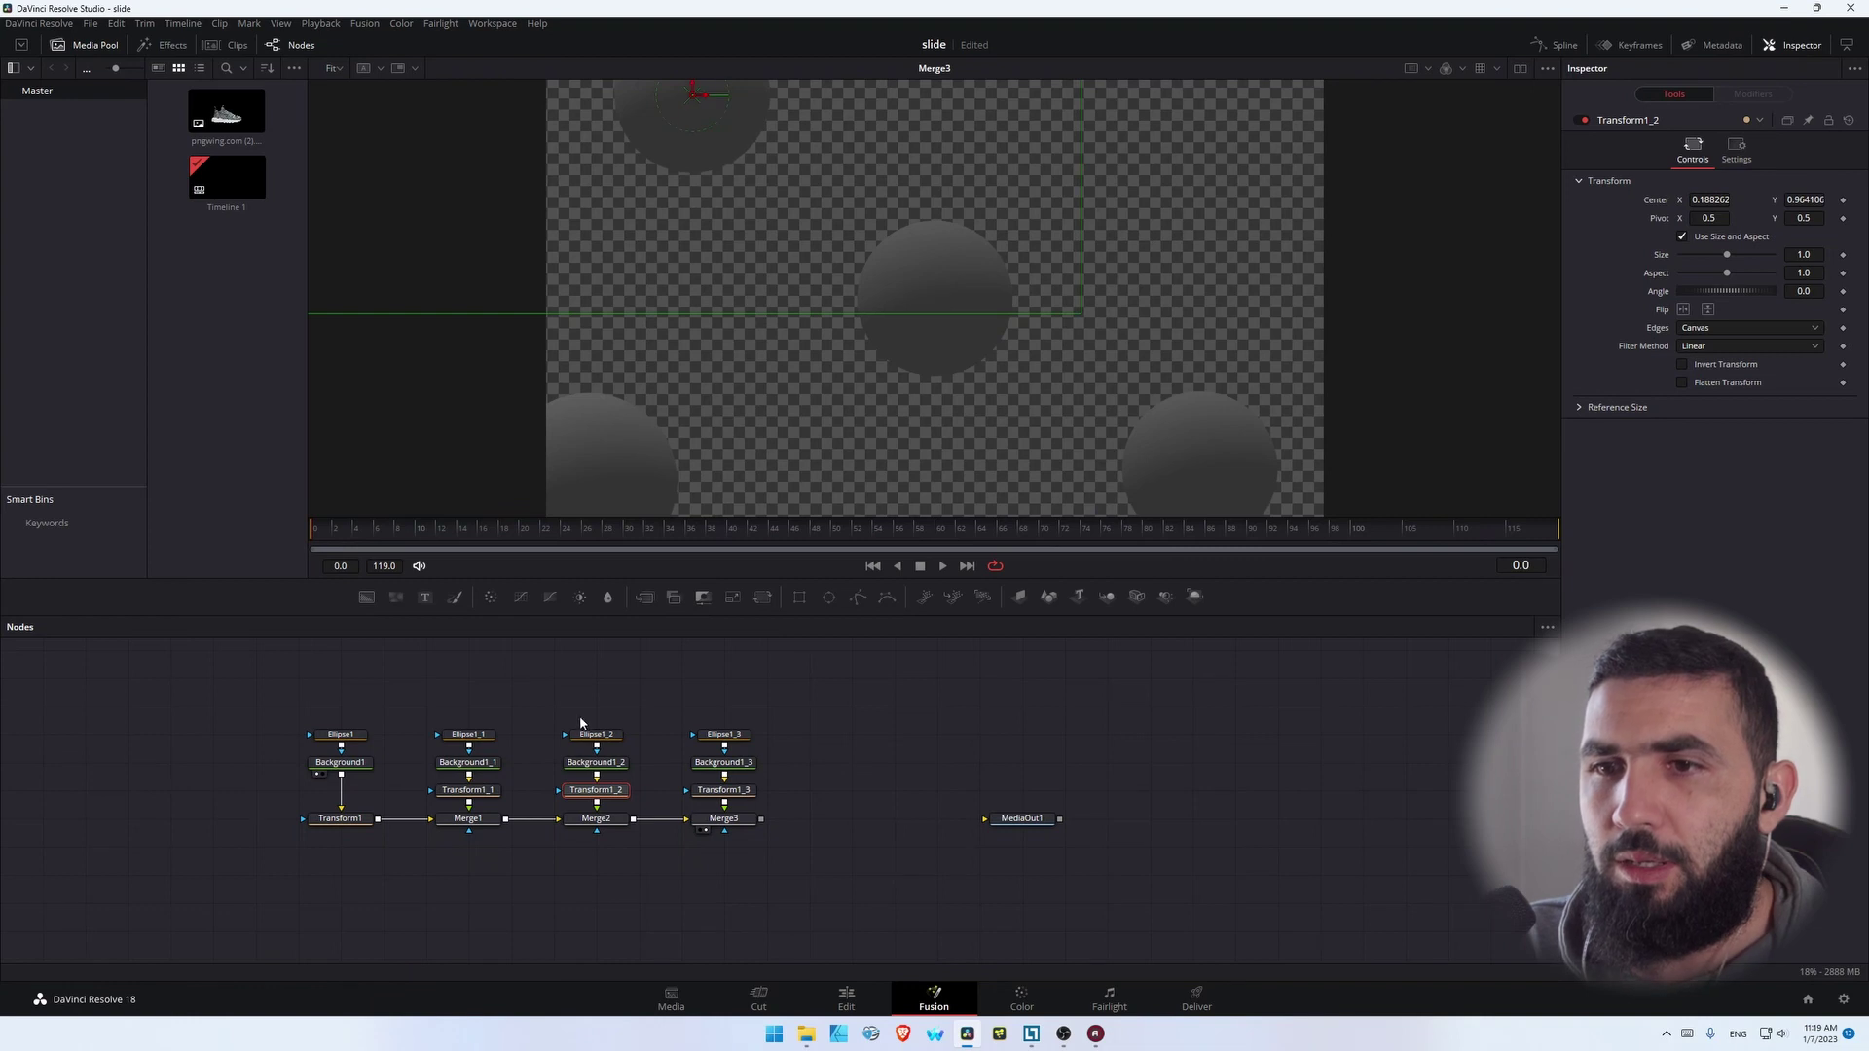
{"action": "left_click", "coordinate": [589, 734]}
{"action": "left_click_drag", "start_coordinate": [643, 164], "coordinate": [658, 144]}
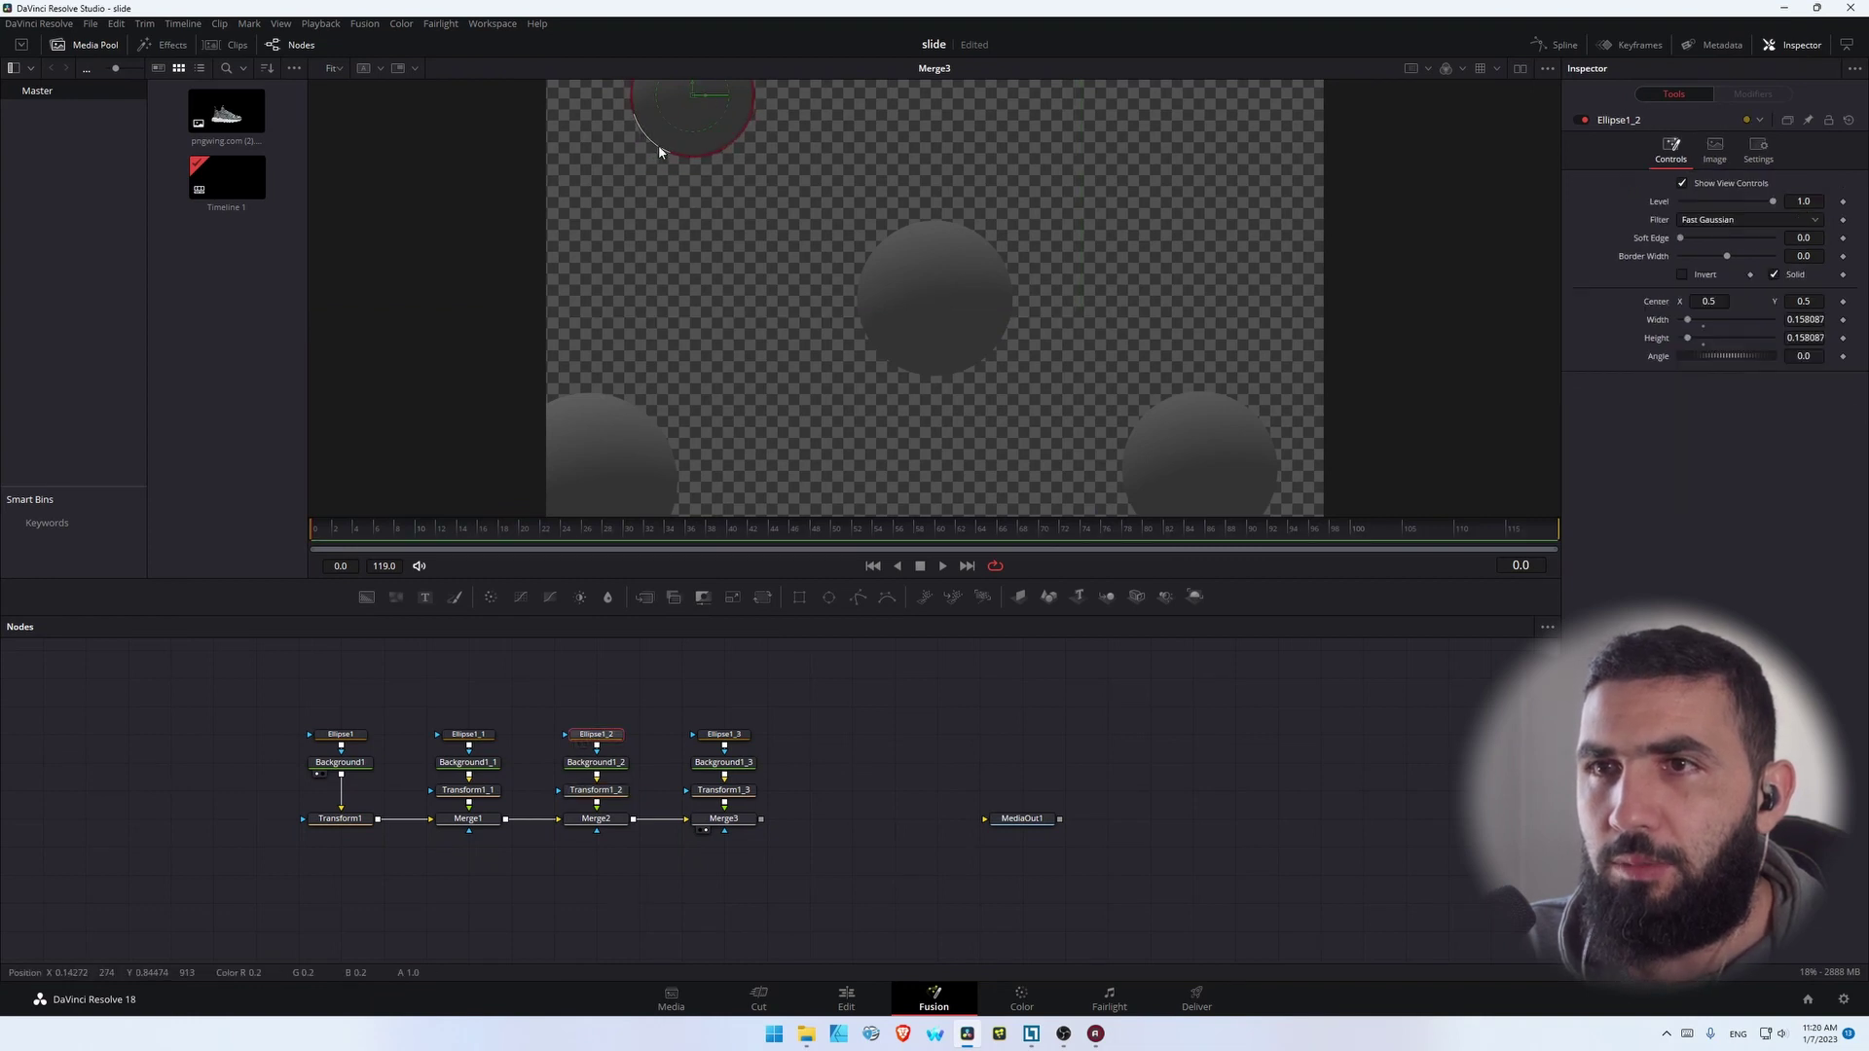
{"action": "left_click", "coordinate": [723, 789]}
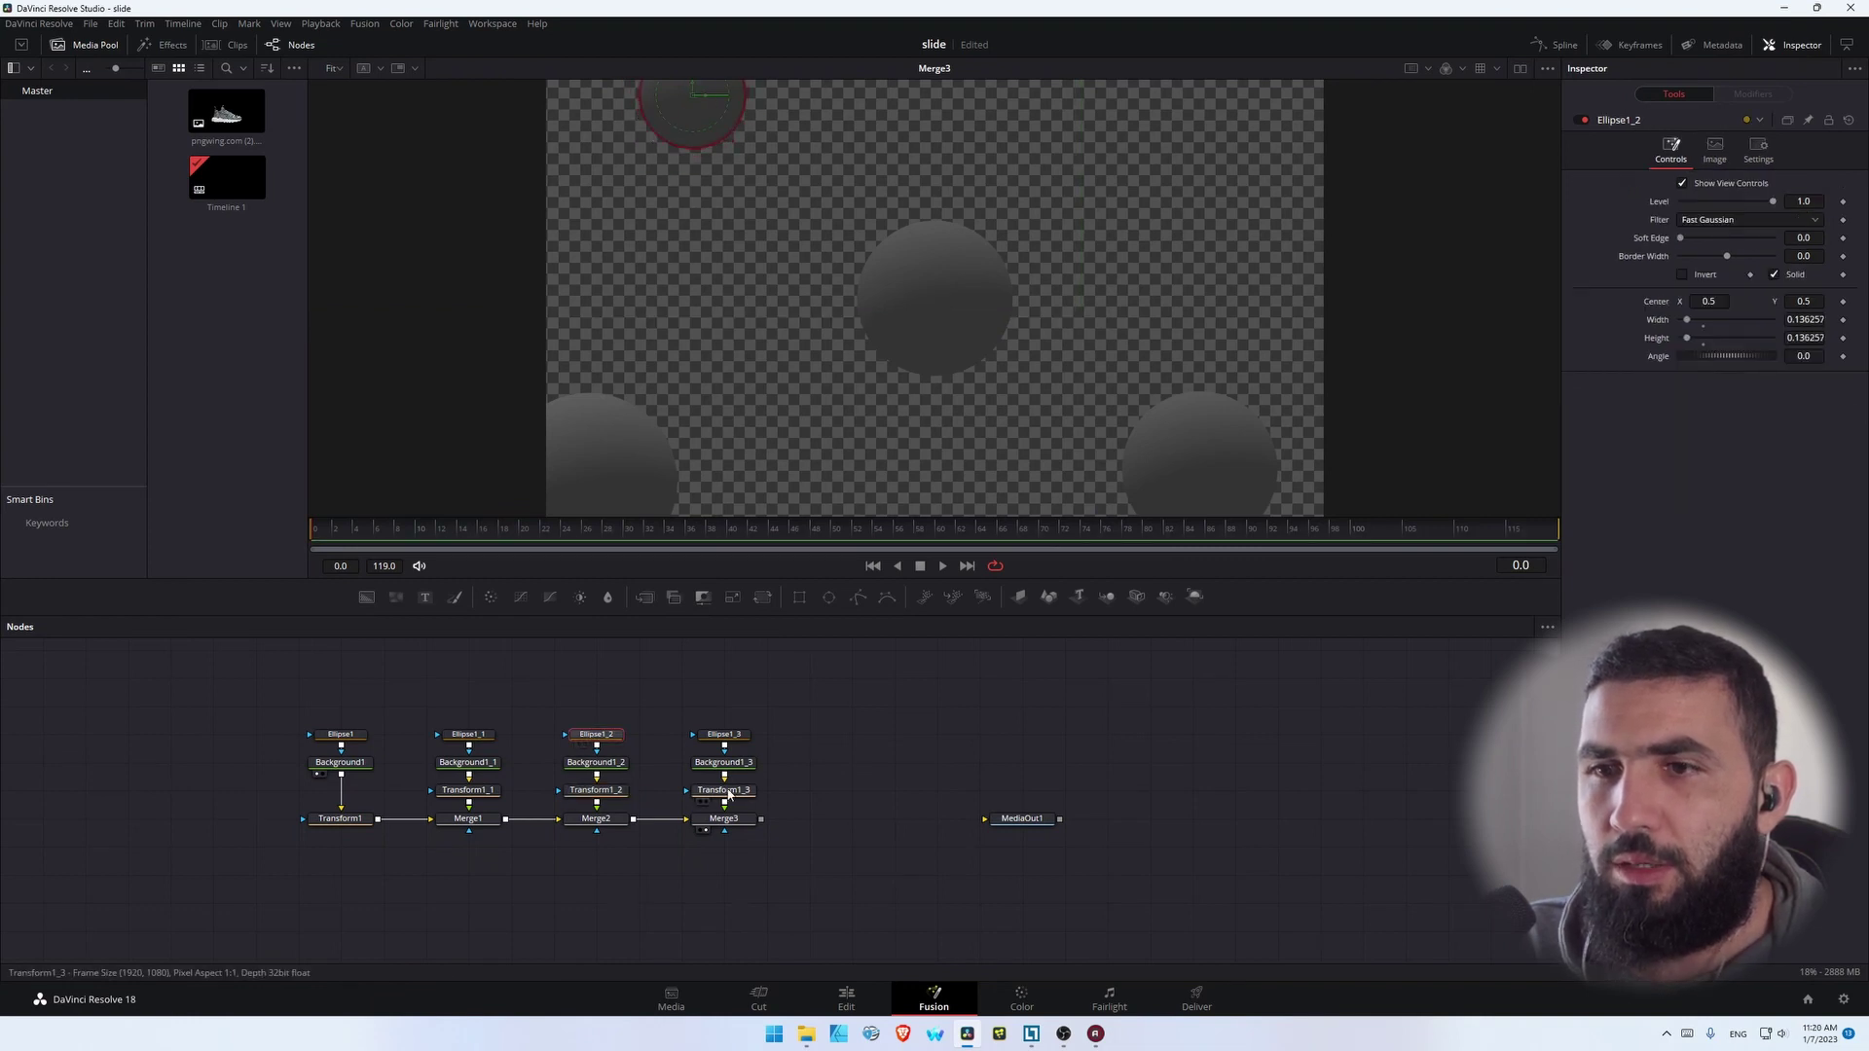
{"action": "left_click_drag", "start_coordinate": [938, 306], "coordinate": [1158, 268]}
{"action": "left_click_drag", "start_coordinate": [1022, 824], "coordinate": [1277, 880]}
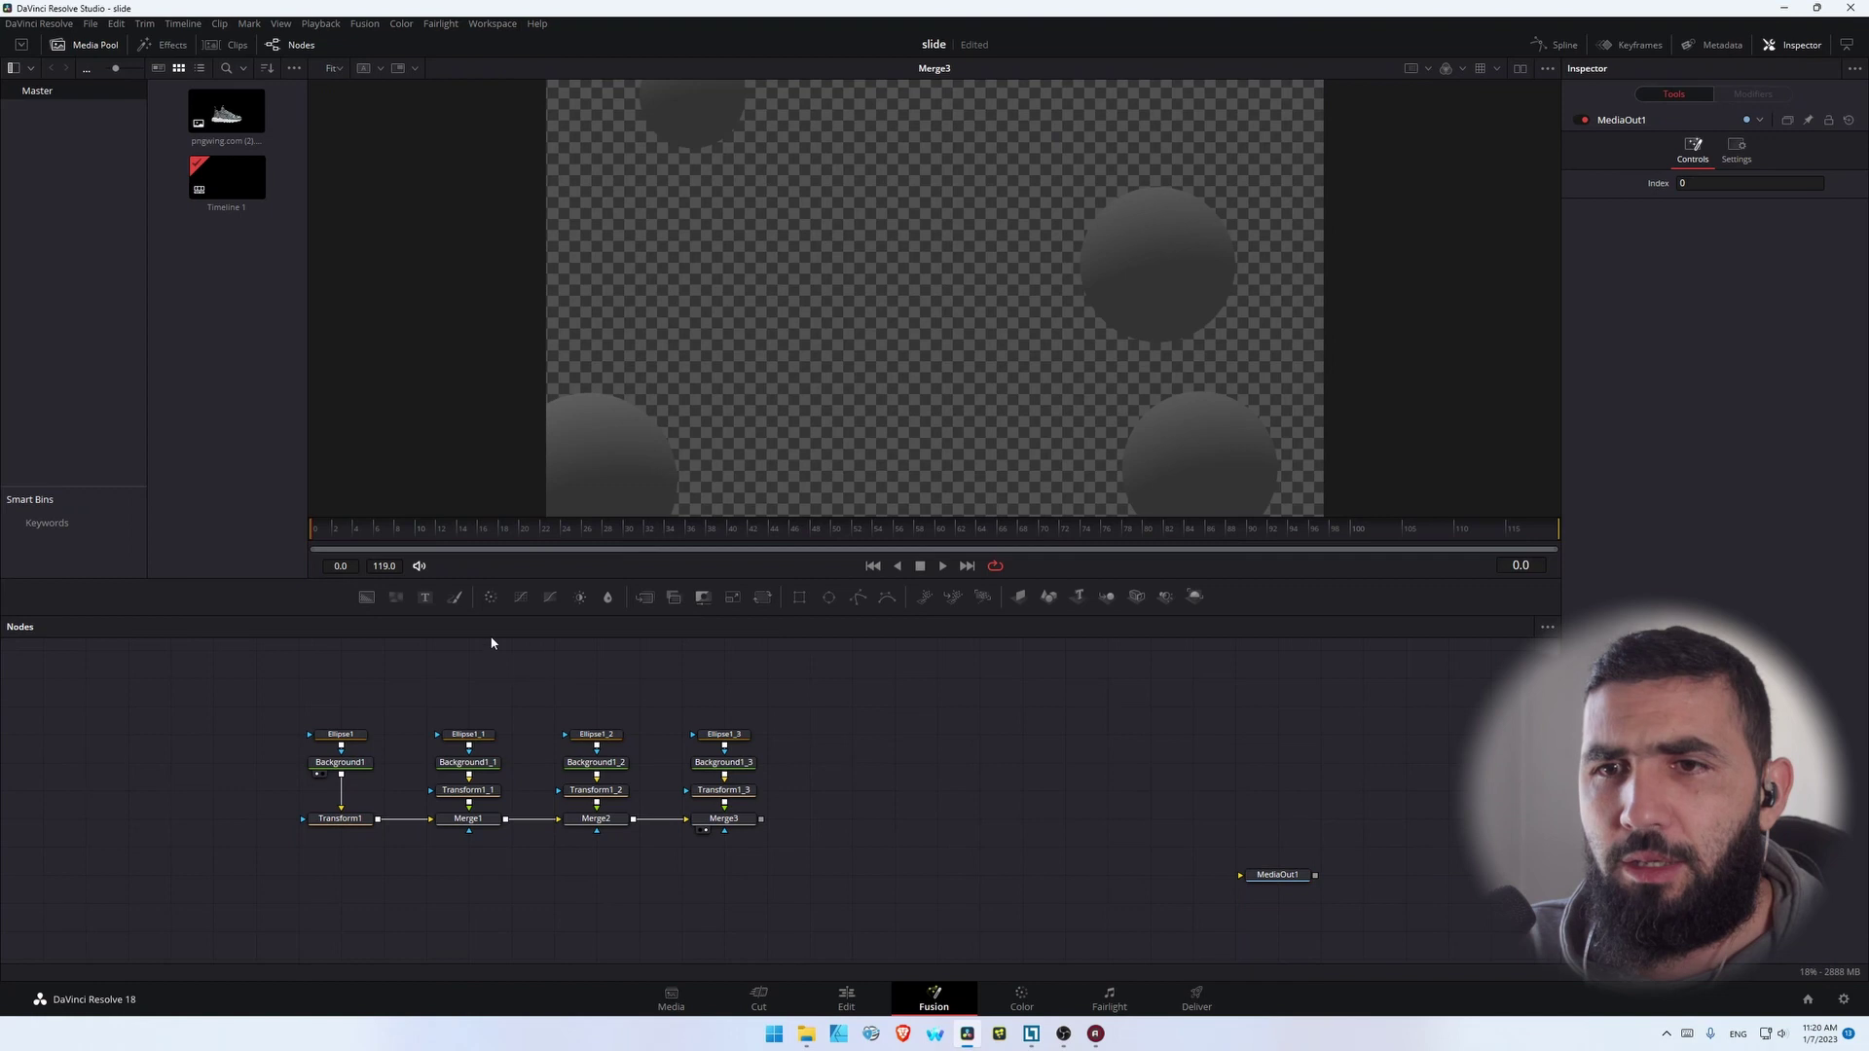
Add a second Background node behind the circles via Merge4 and view the result
{"action": "left_click", "coordinate": [366, 596]}
{"action": "left_click_drag", "start_coordinate": [1106, 765], "coordinate": [687, 889]}
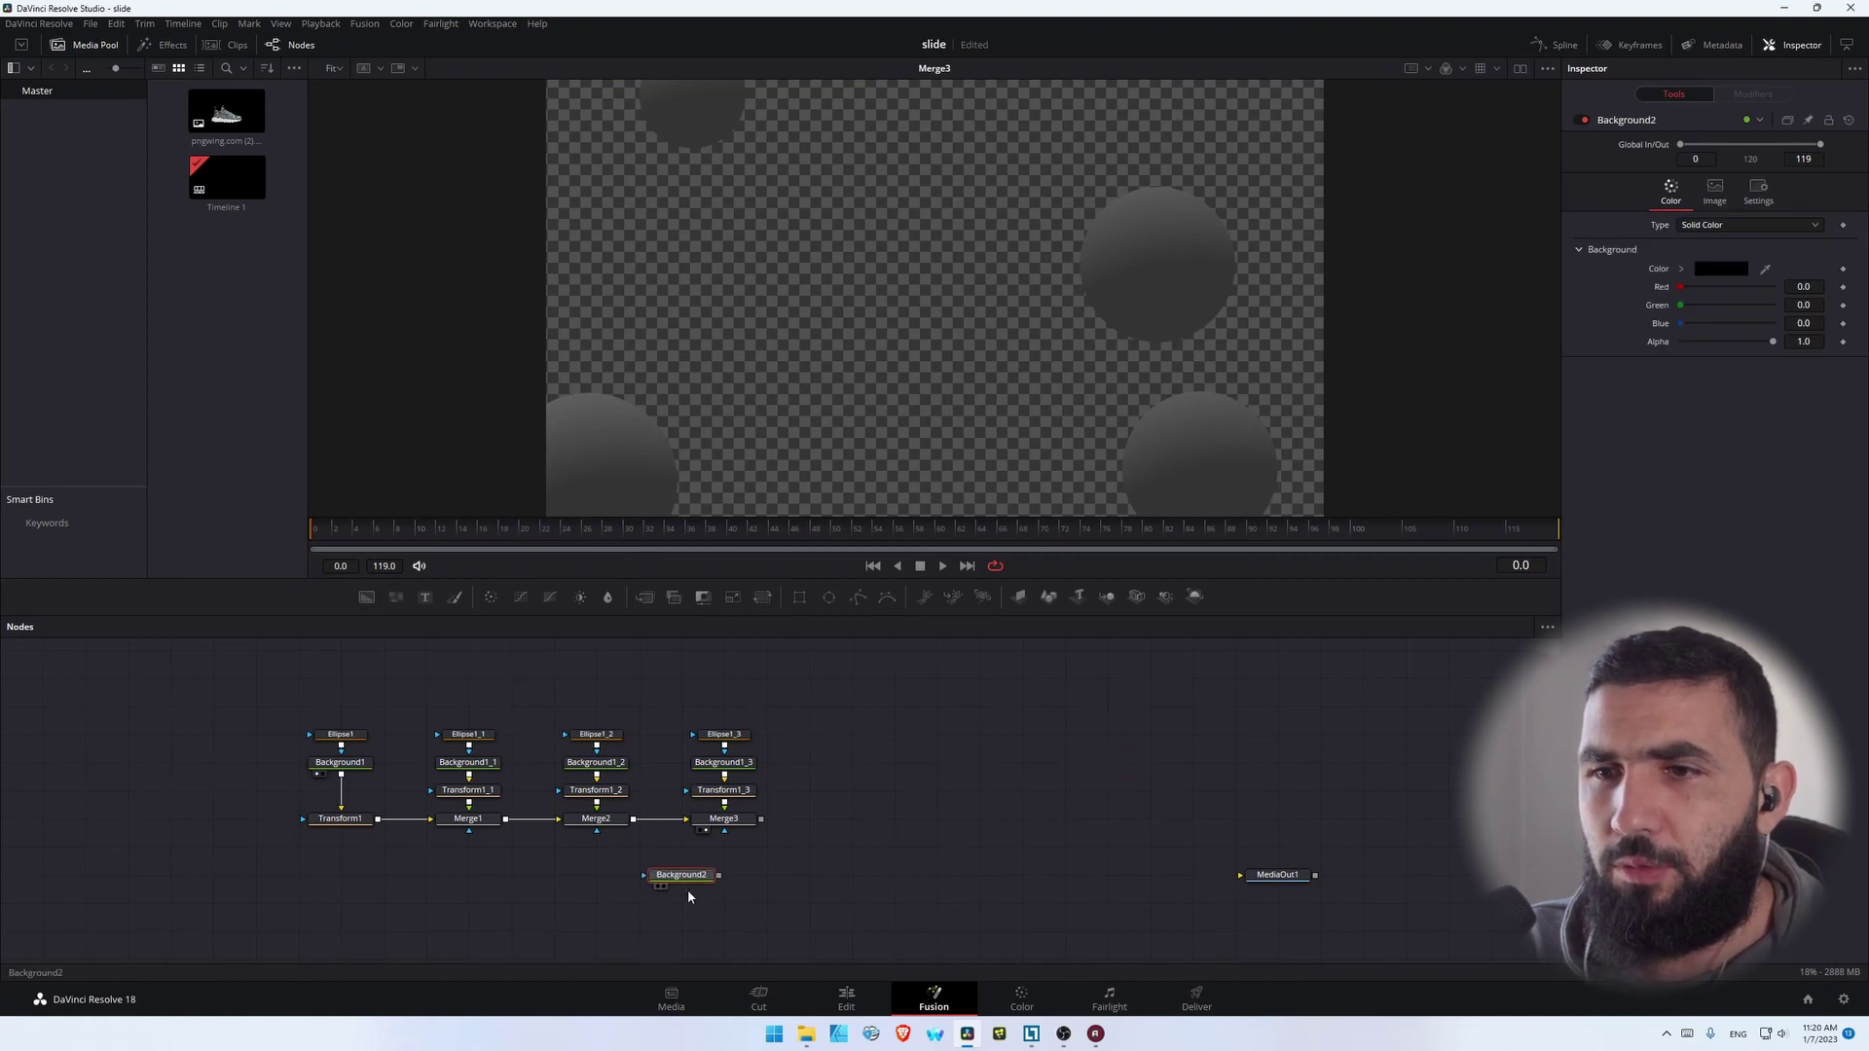
{"action": "left_click_drag", "start_coordinate": [761, 819], "coordinate": [795, 883]}
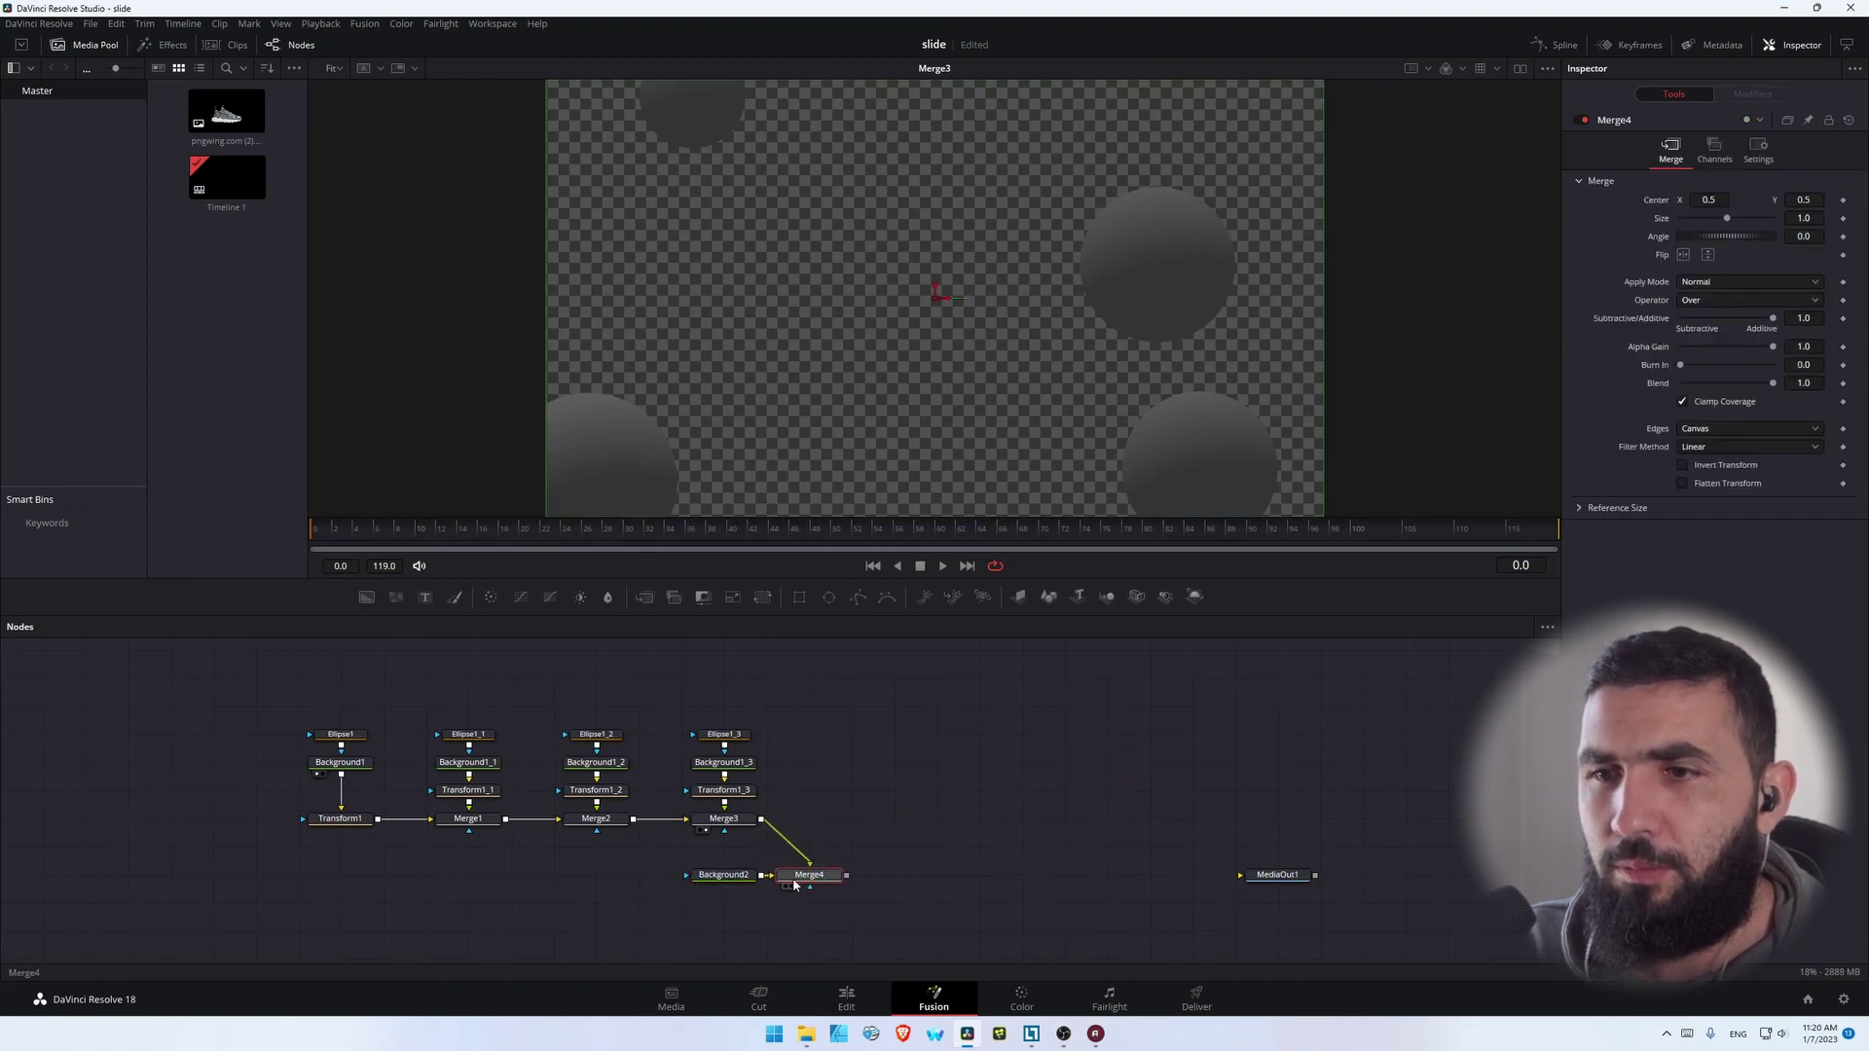
{"action": "key", "text": "1"}
Set Background2's colour to #333333 dark grey
{"action": "left_click", "coordinate": [740, 875]}
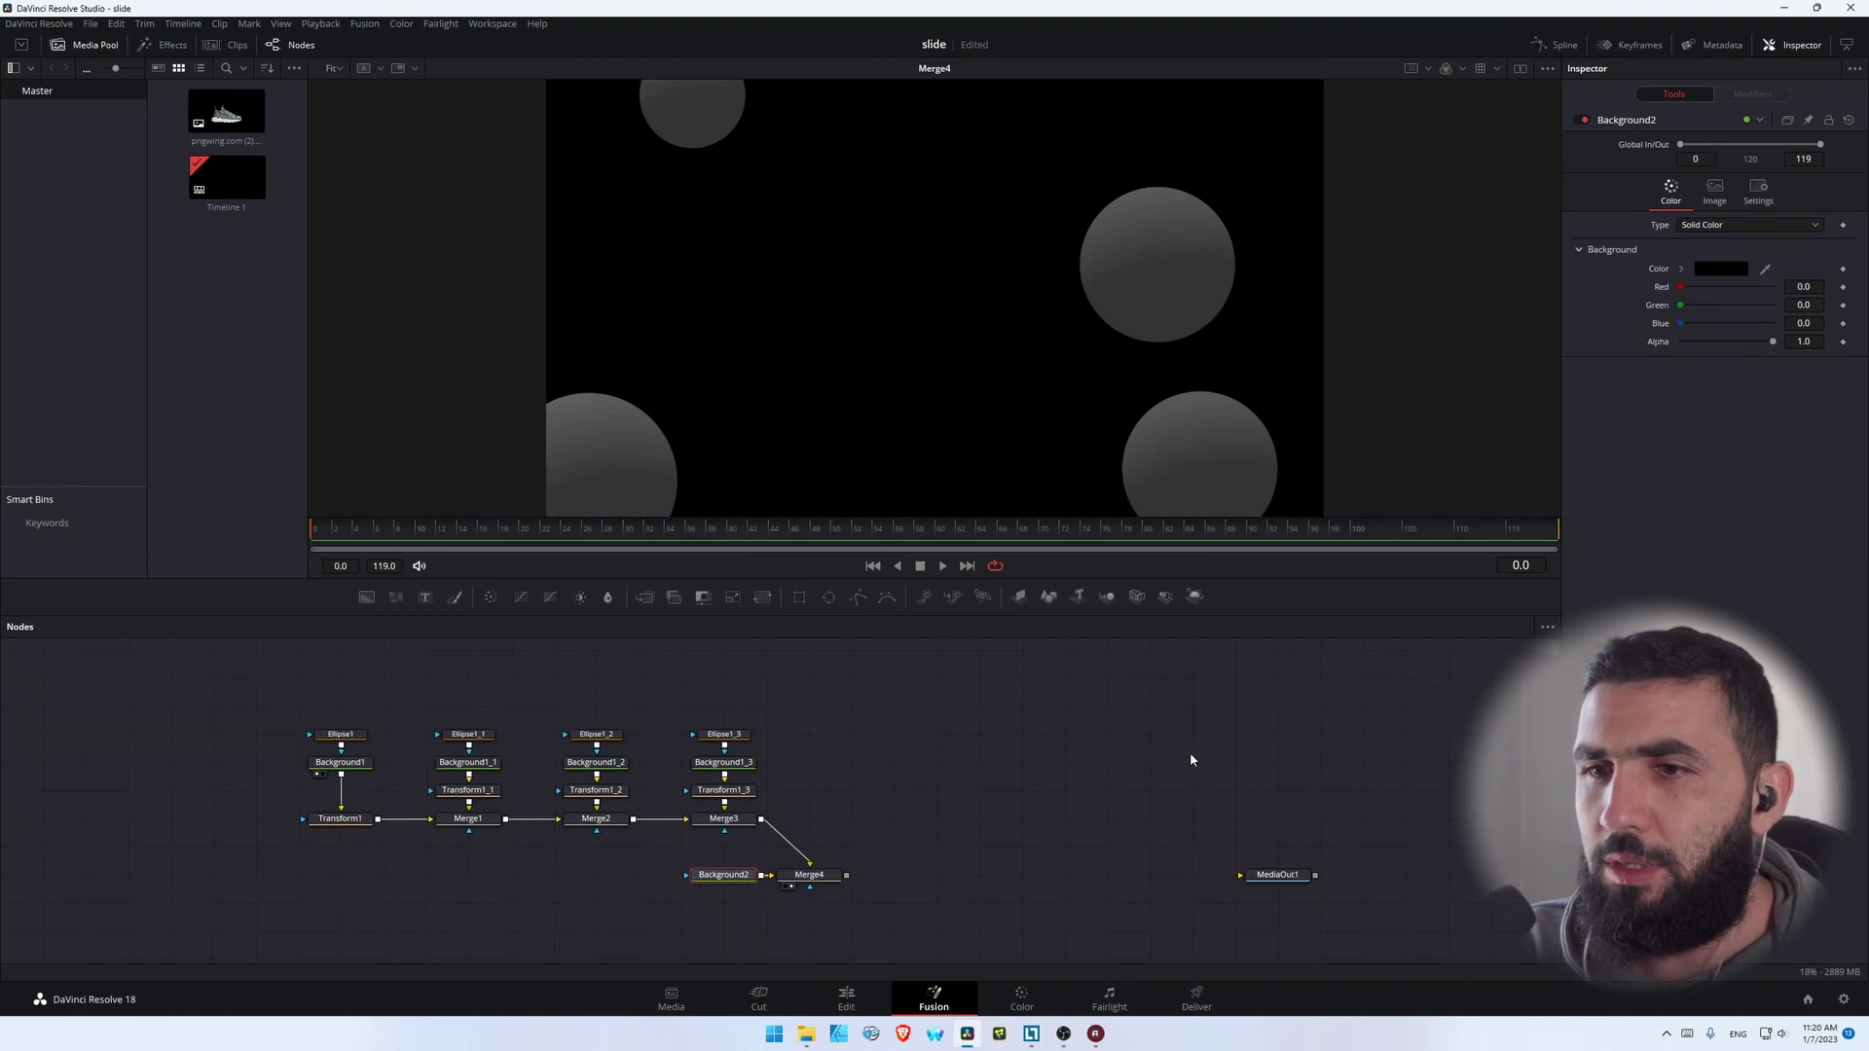
{"action": "left_click", "coordinate": [1701, 270]}
{"action": "left_click_drag", "start_coordinate": [1051, 623], "coordinate": [1013, 623]}
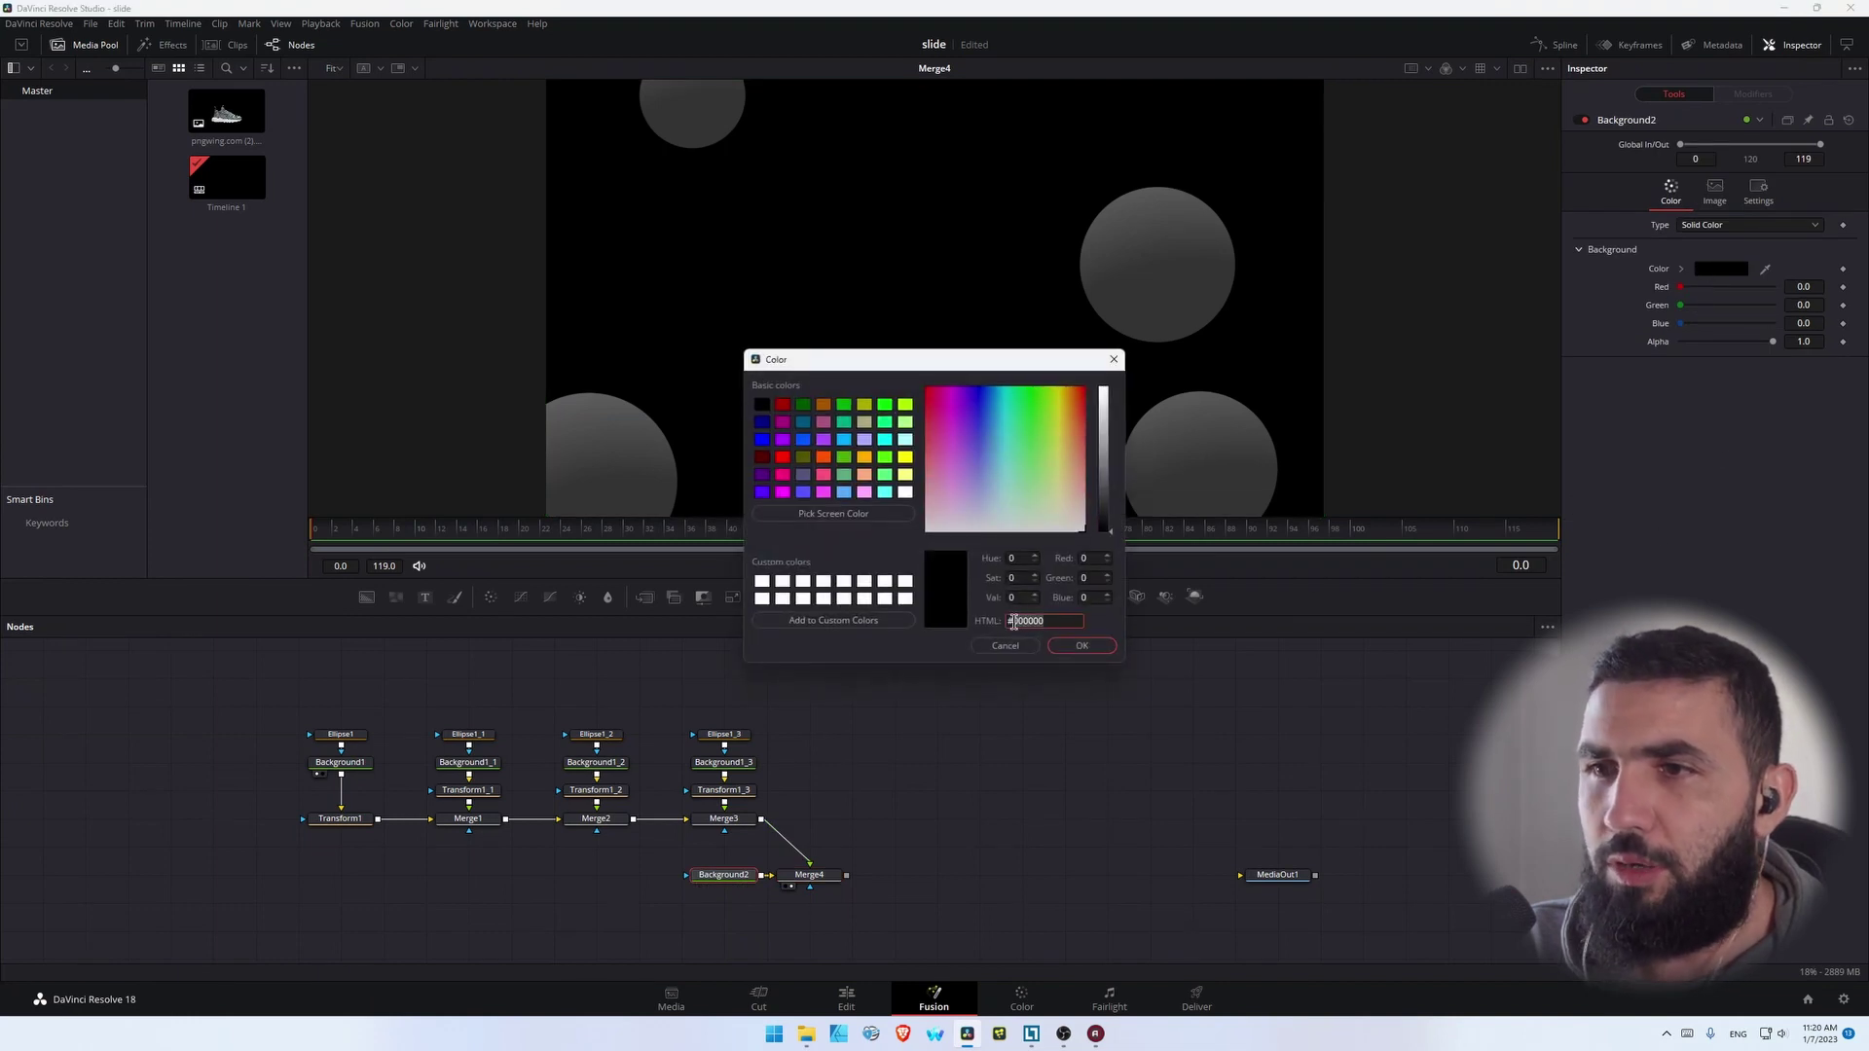
{"action": "type", "text": "333333"}
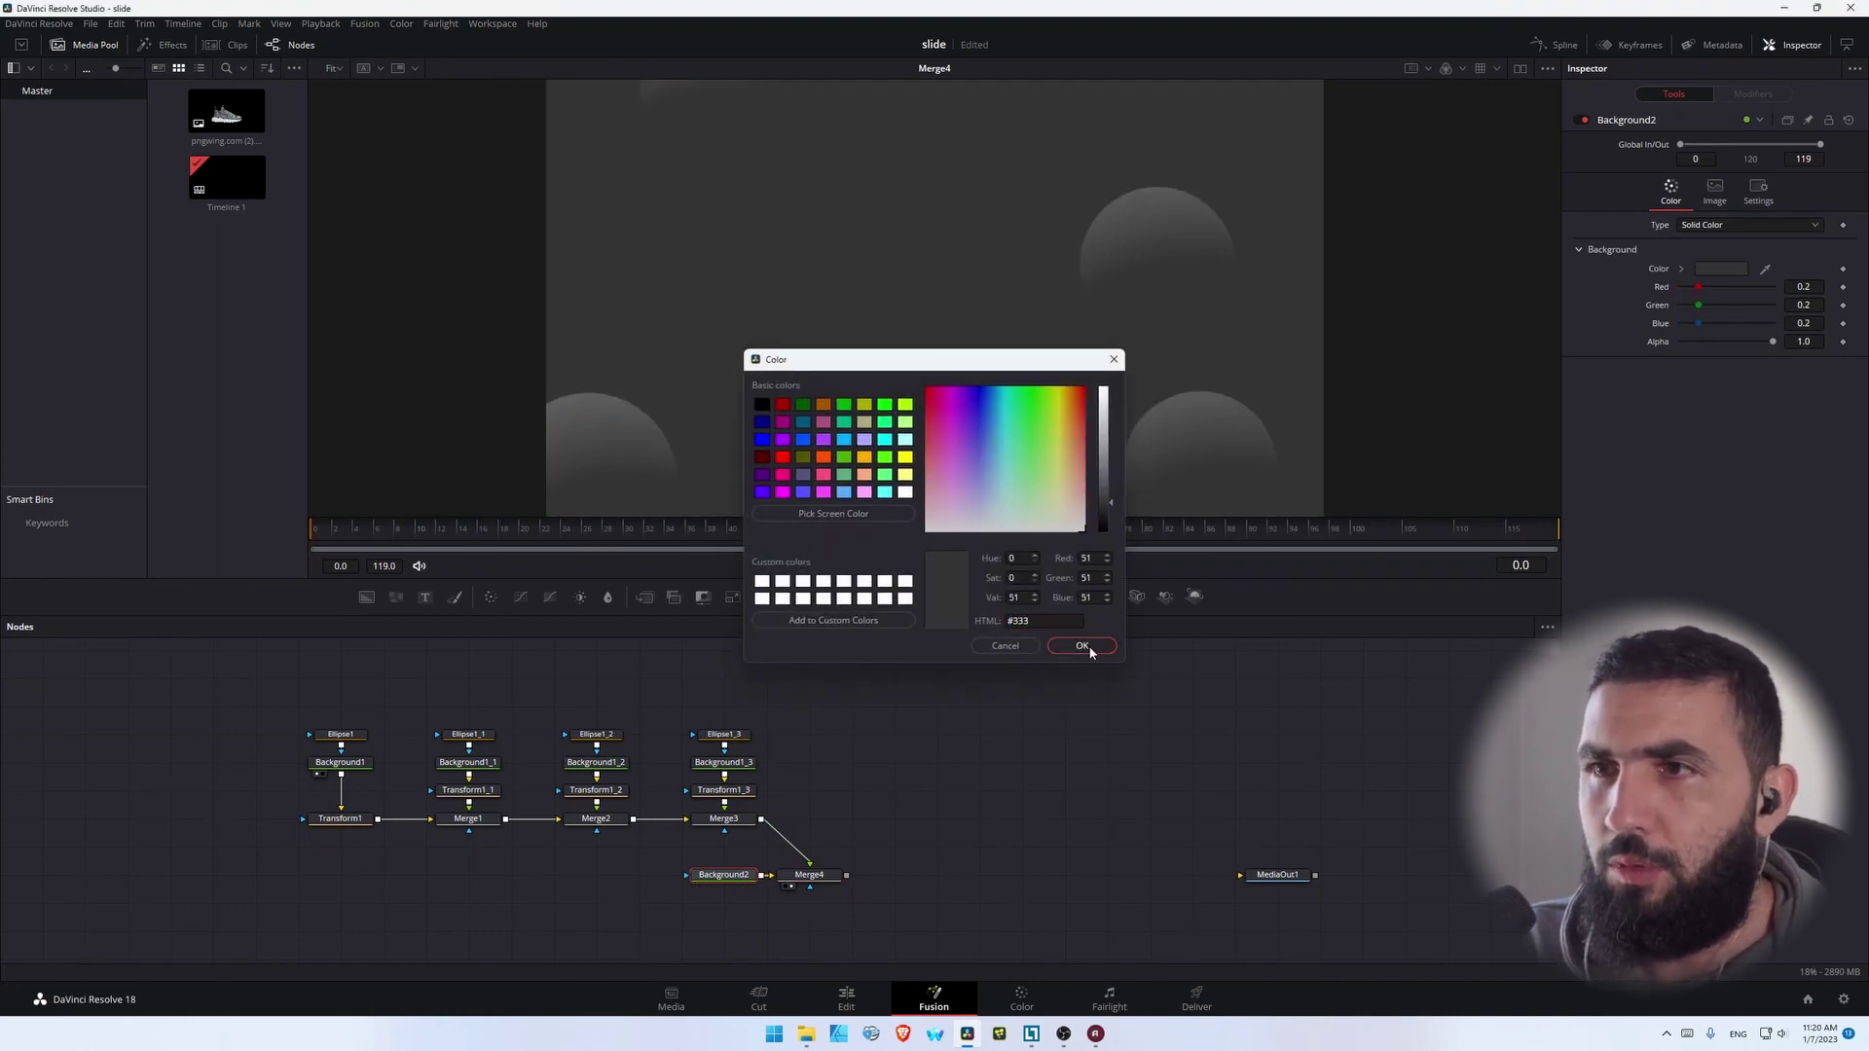
{"action": "left_click", "coordinate": [1089, 645]}
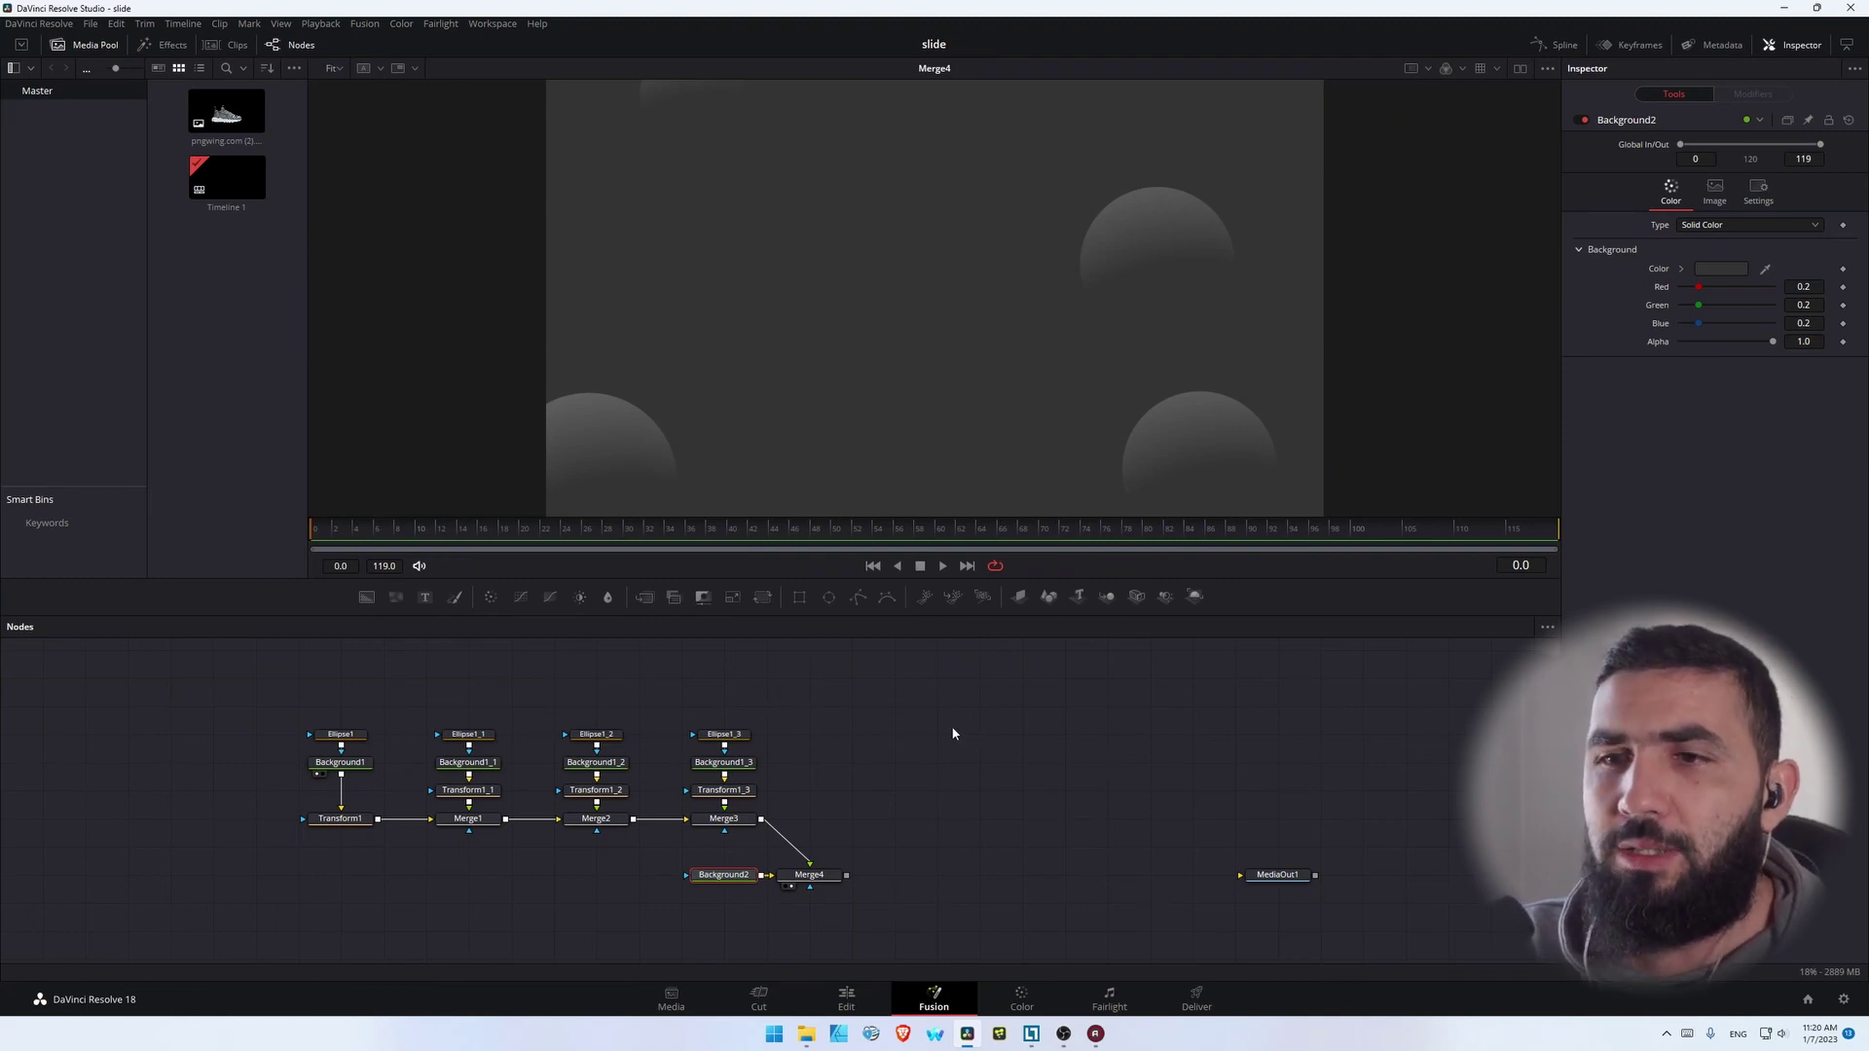
Bring the pngwing sneaker image in and merge it over the background via Merge5
{"action": "left_click_drag", "start_coordinate": [226, 112], "coordinate": [965, 744]}
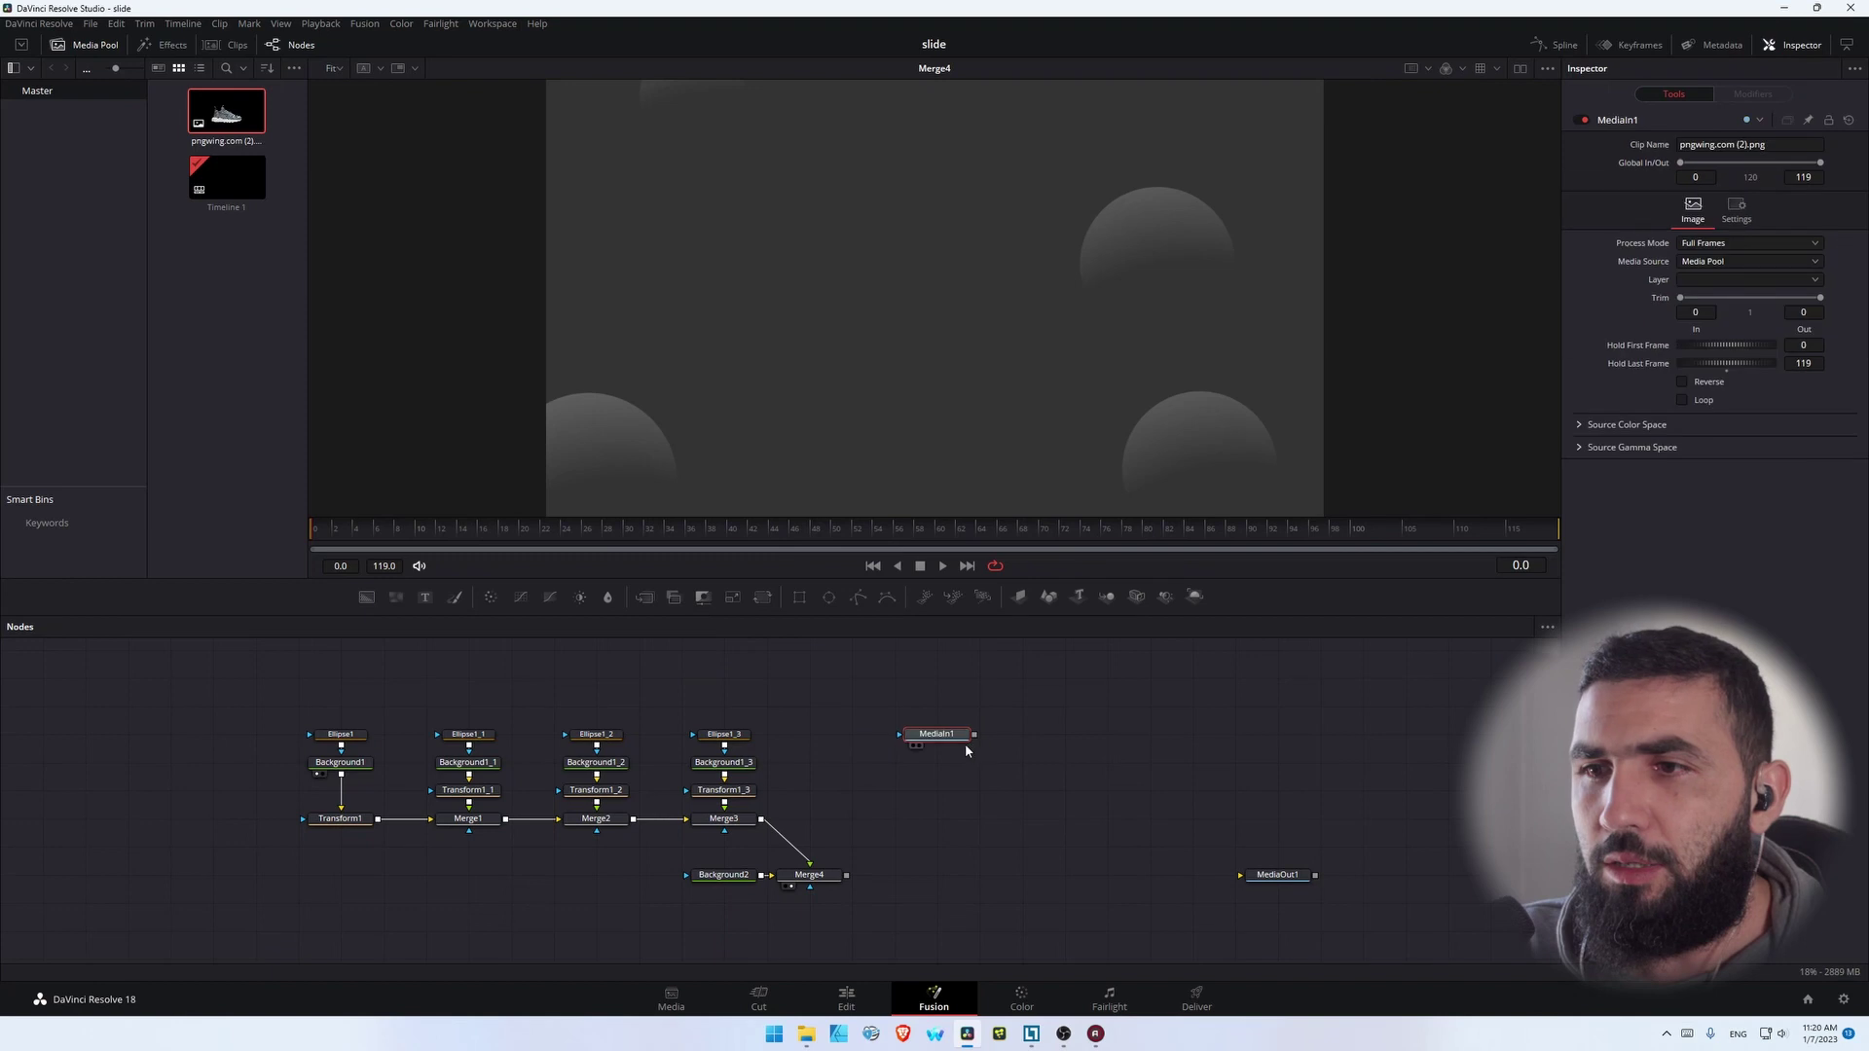
{"action": "key", "text": "1"}
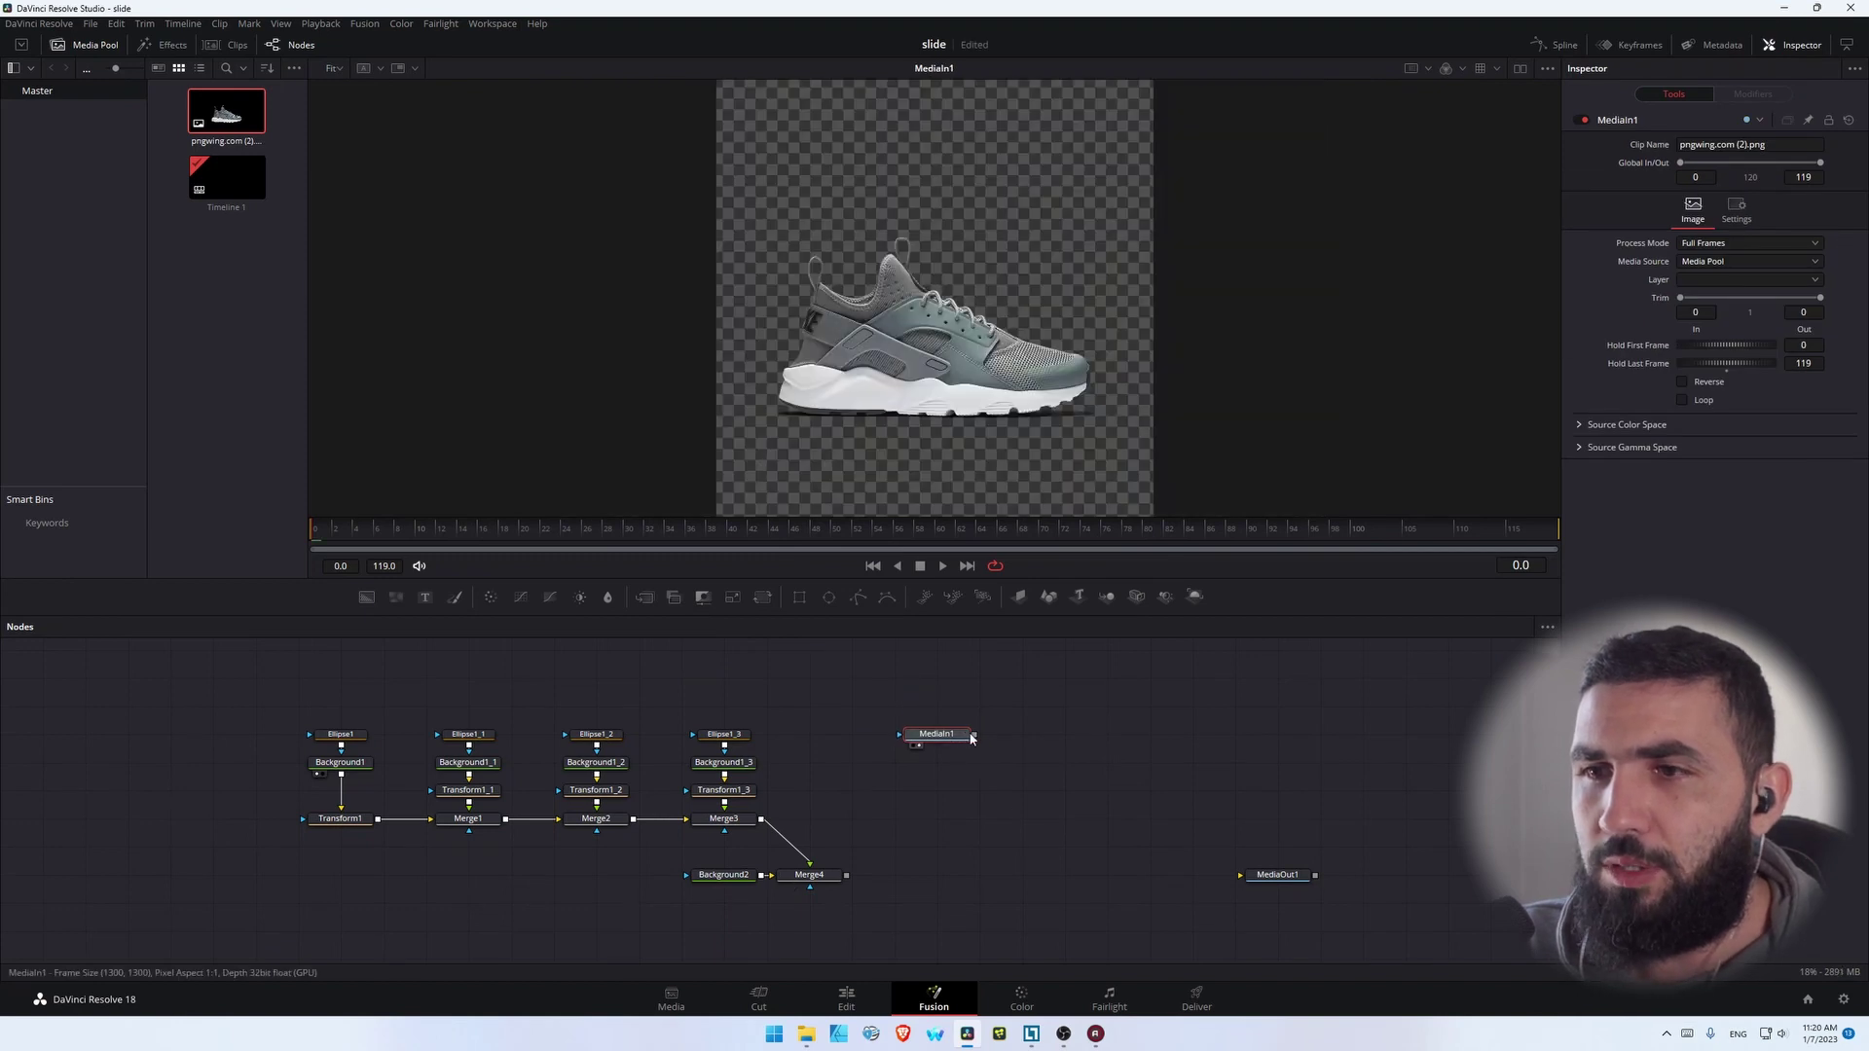
{"action": "left_click_drag", "start_coordinate": [851, 879], "coordinate": [846, 875]}
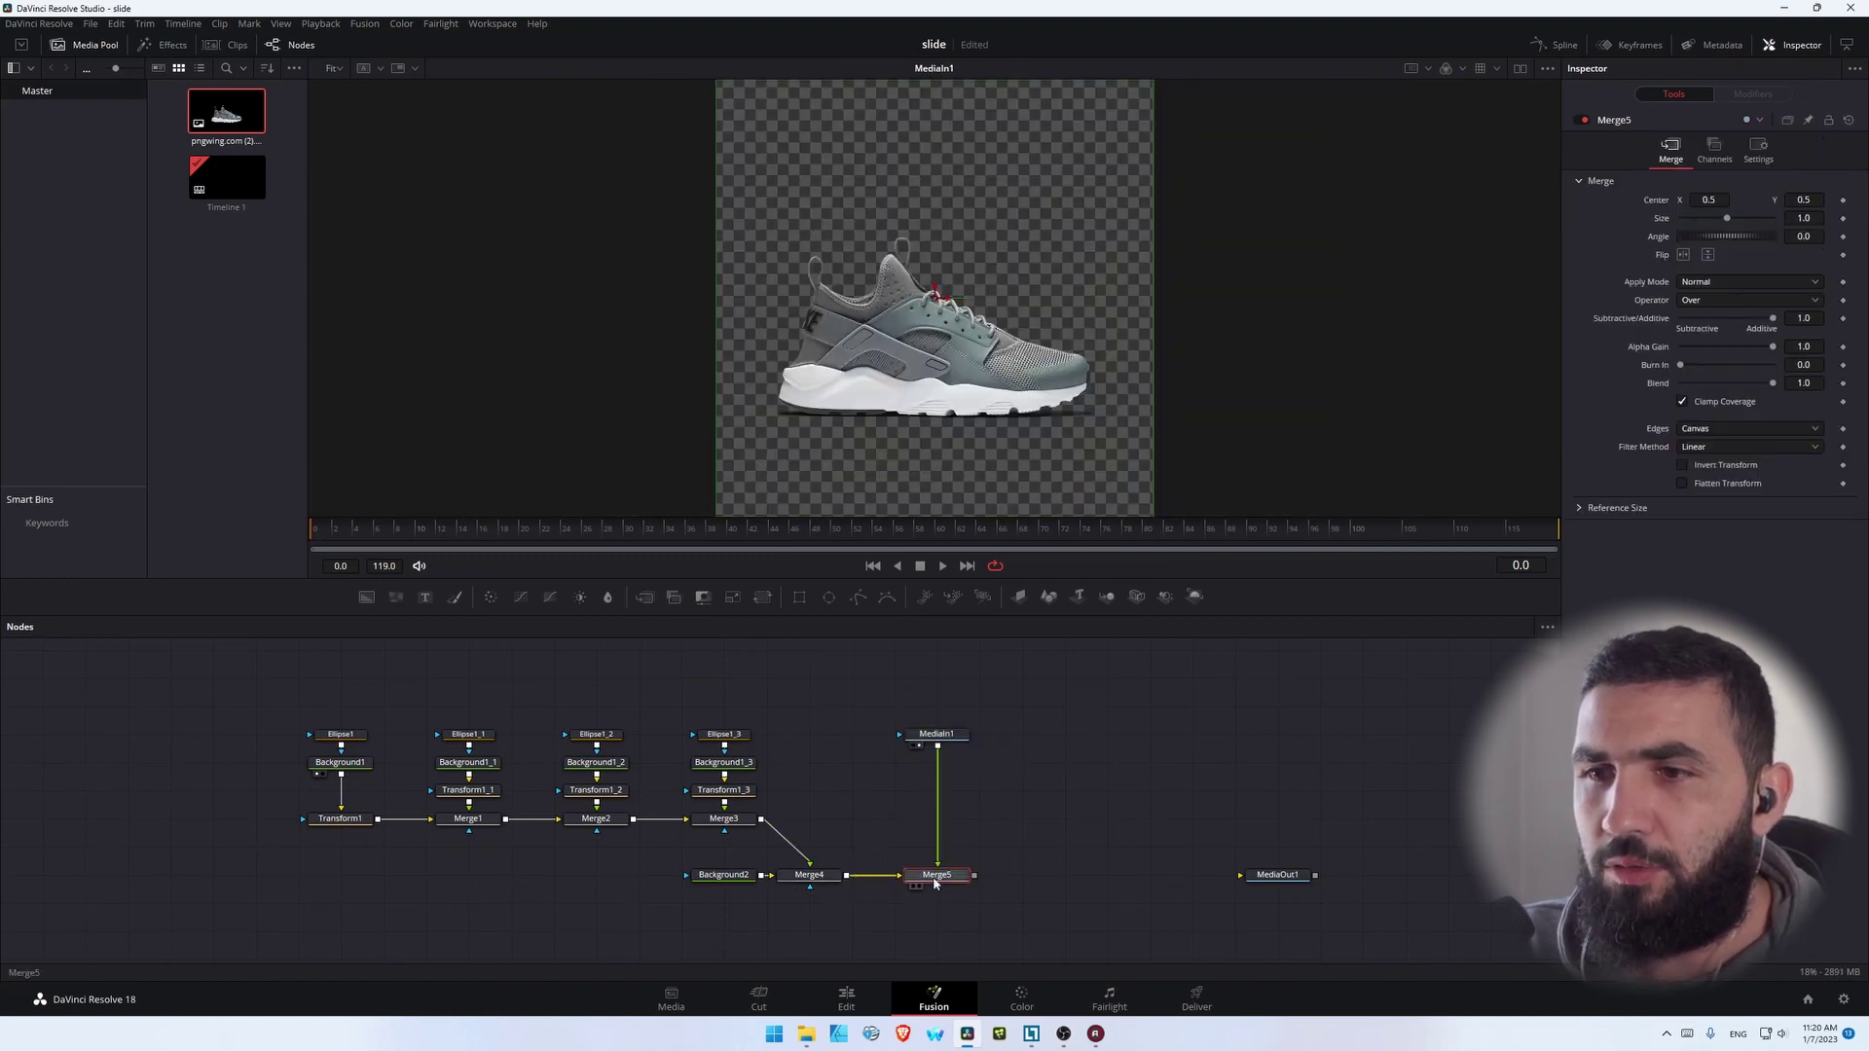
{"action": "key", "text": "1"}
Add a Transform to the sneaker, flip it horizontally, move it up-right and set Size 0.83
{"action": "left_click", "coordinate": [937, 735]}
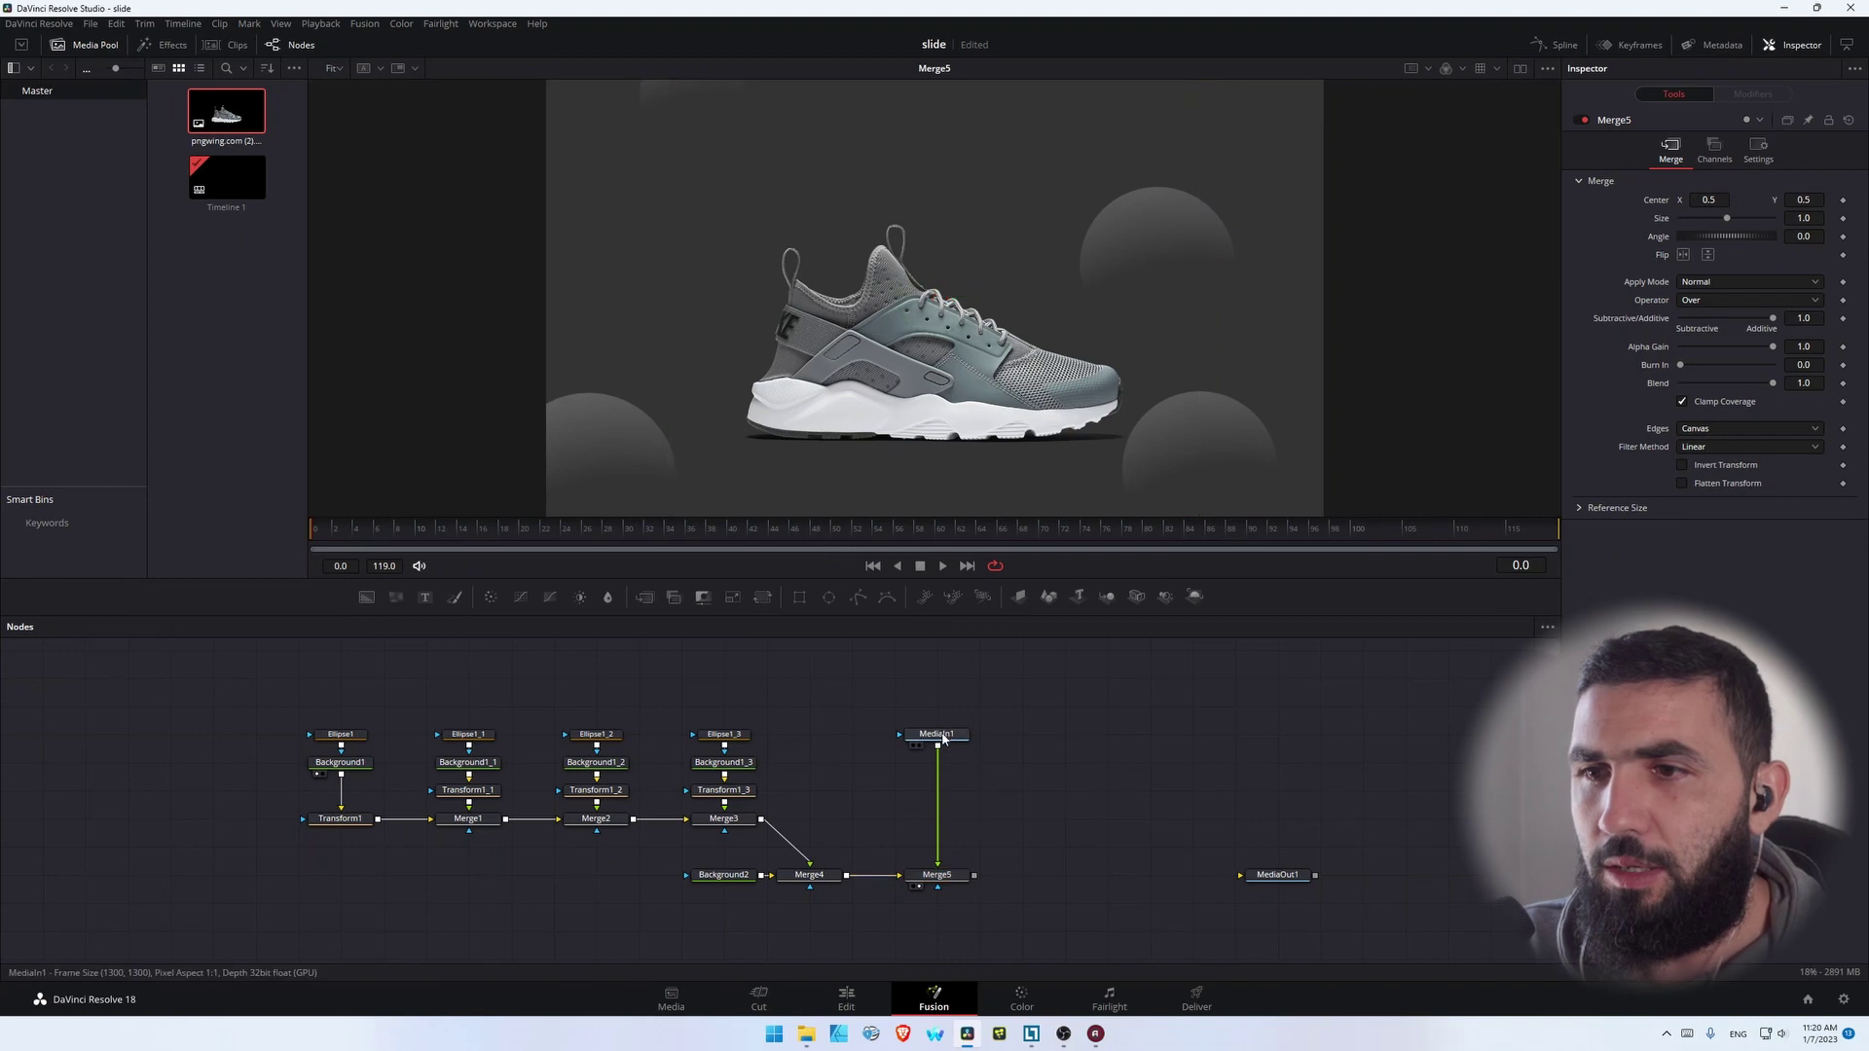
{"action": "key", "text": "shift+space"}
{"action": "type", "text": "xf"}
{"action": "key", "text": "Return"}
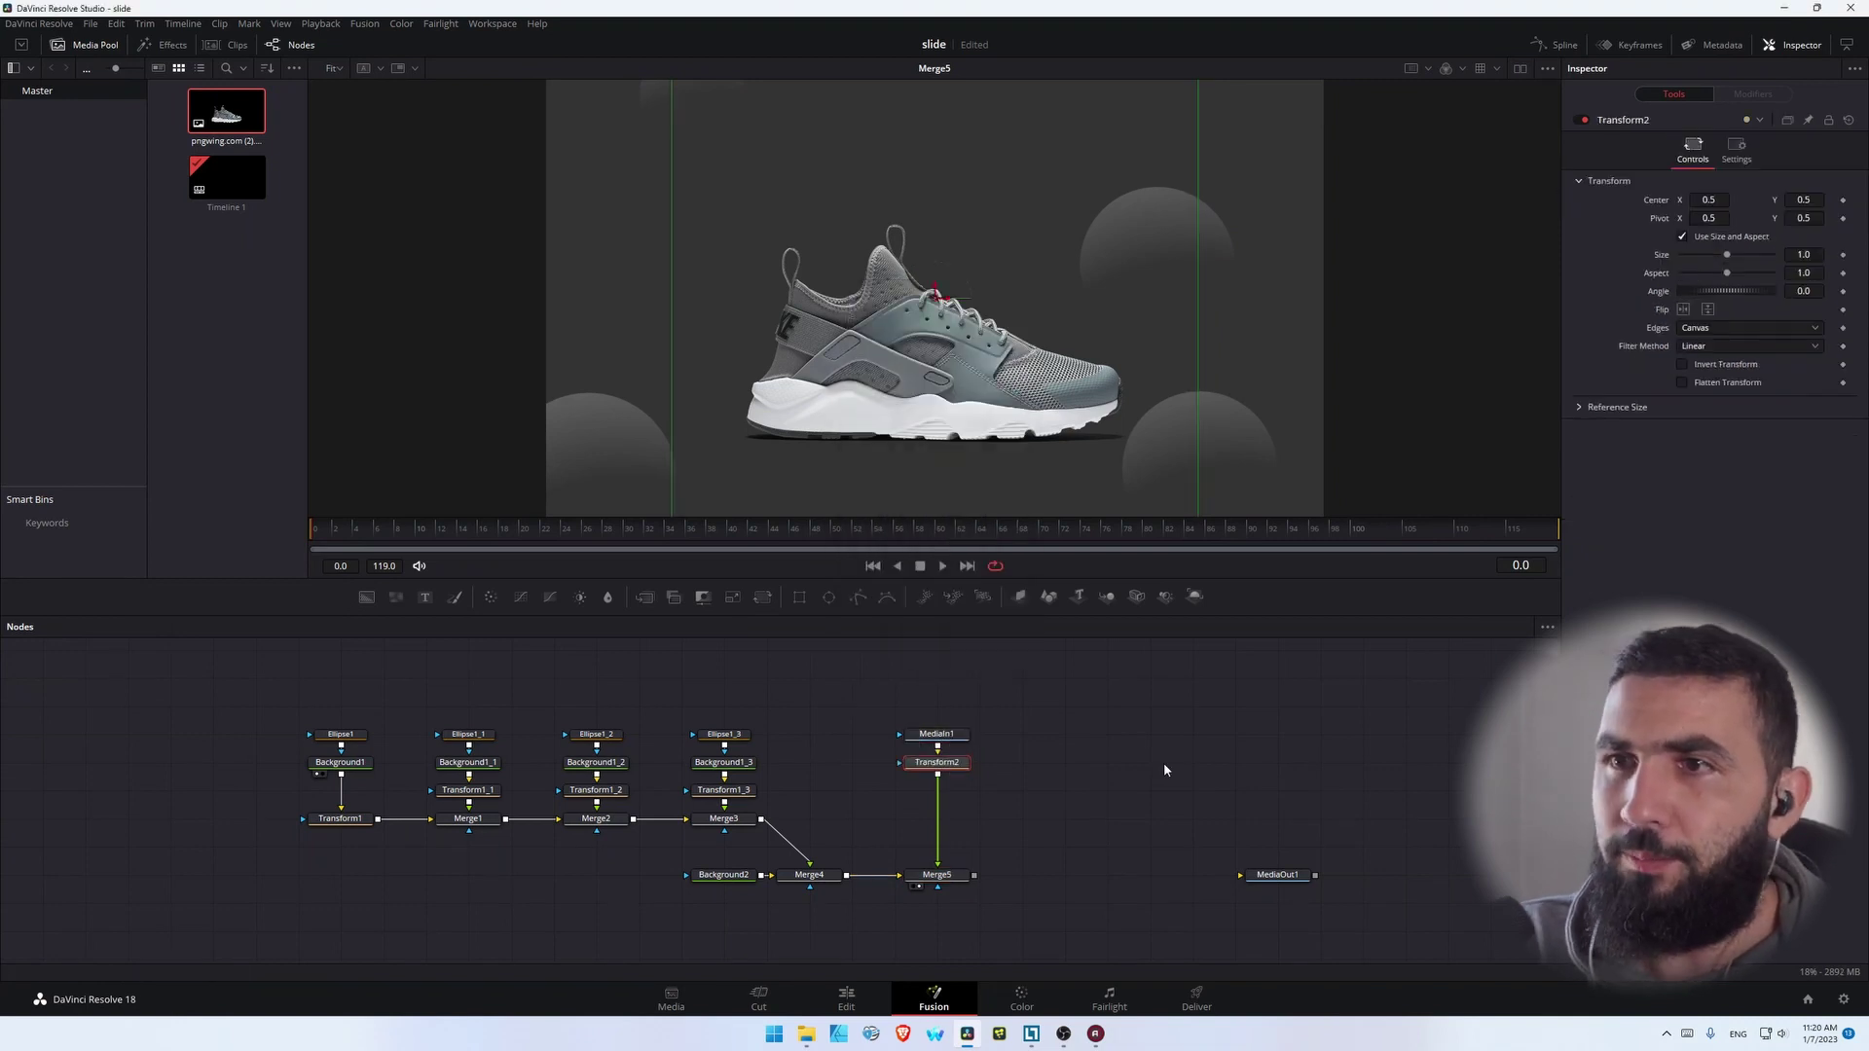
{"action": "left_click", "coordinate": [1682, 310]}
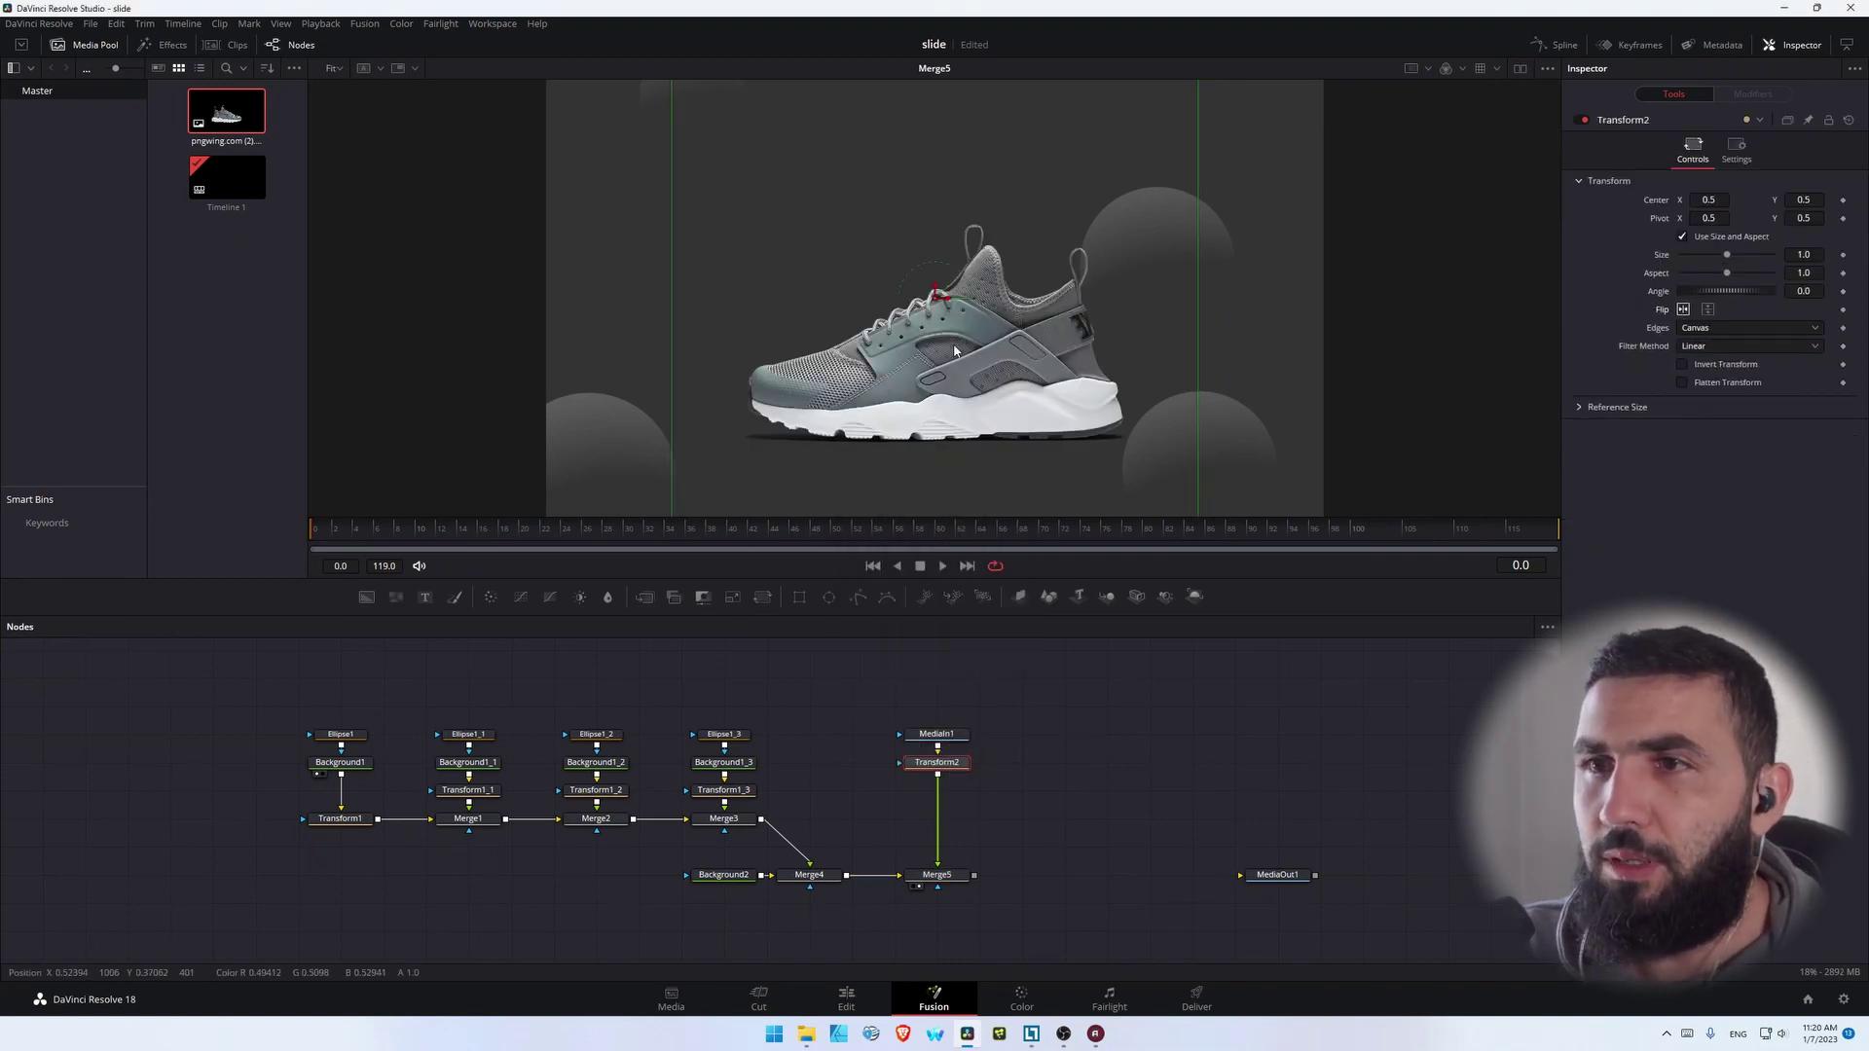
{"action": "left_click_drag", "start_coordinate": [937, 298], "coordinate": [1071, 237]}
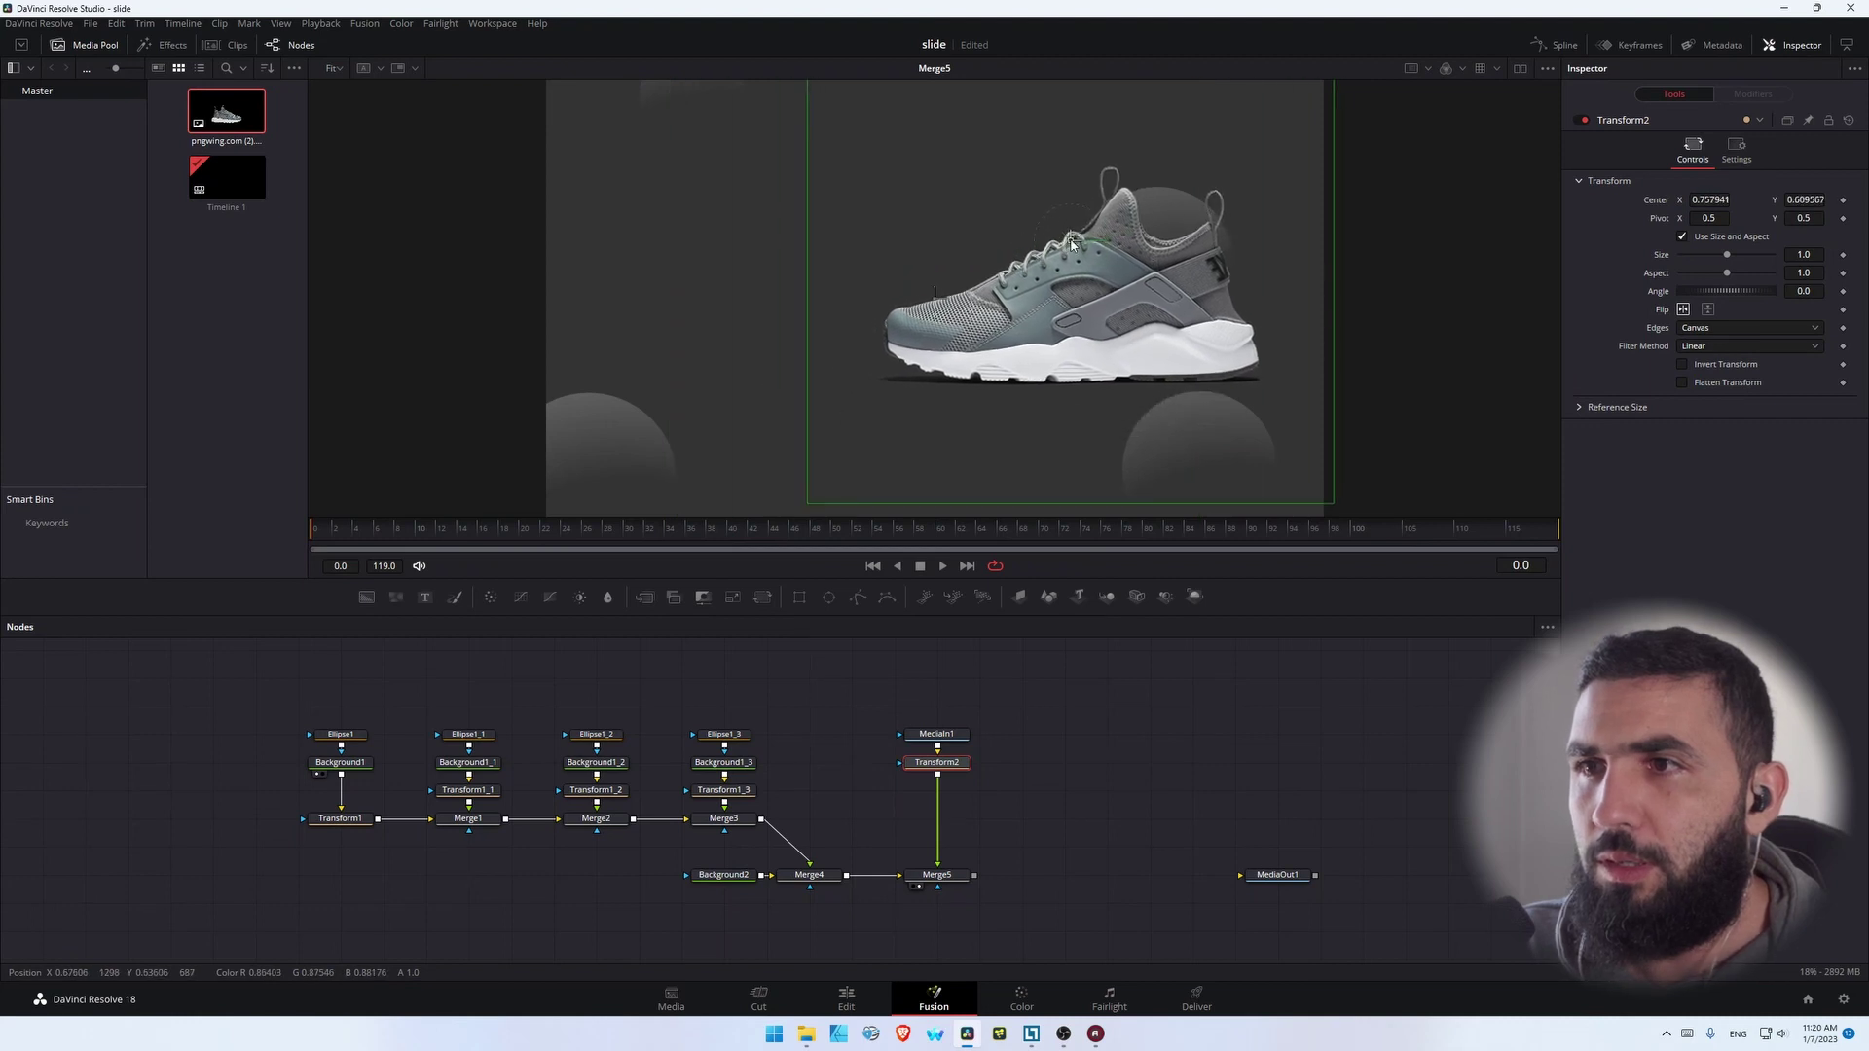
{"action": "left_click_drag", "start_coordinate": [1728, 259], "coordinate": [1718, 255]}
{"action": "left_click_drag", "start_coordinate": [1076, 246], "coordinate": [1075, 255]}
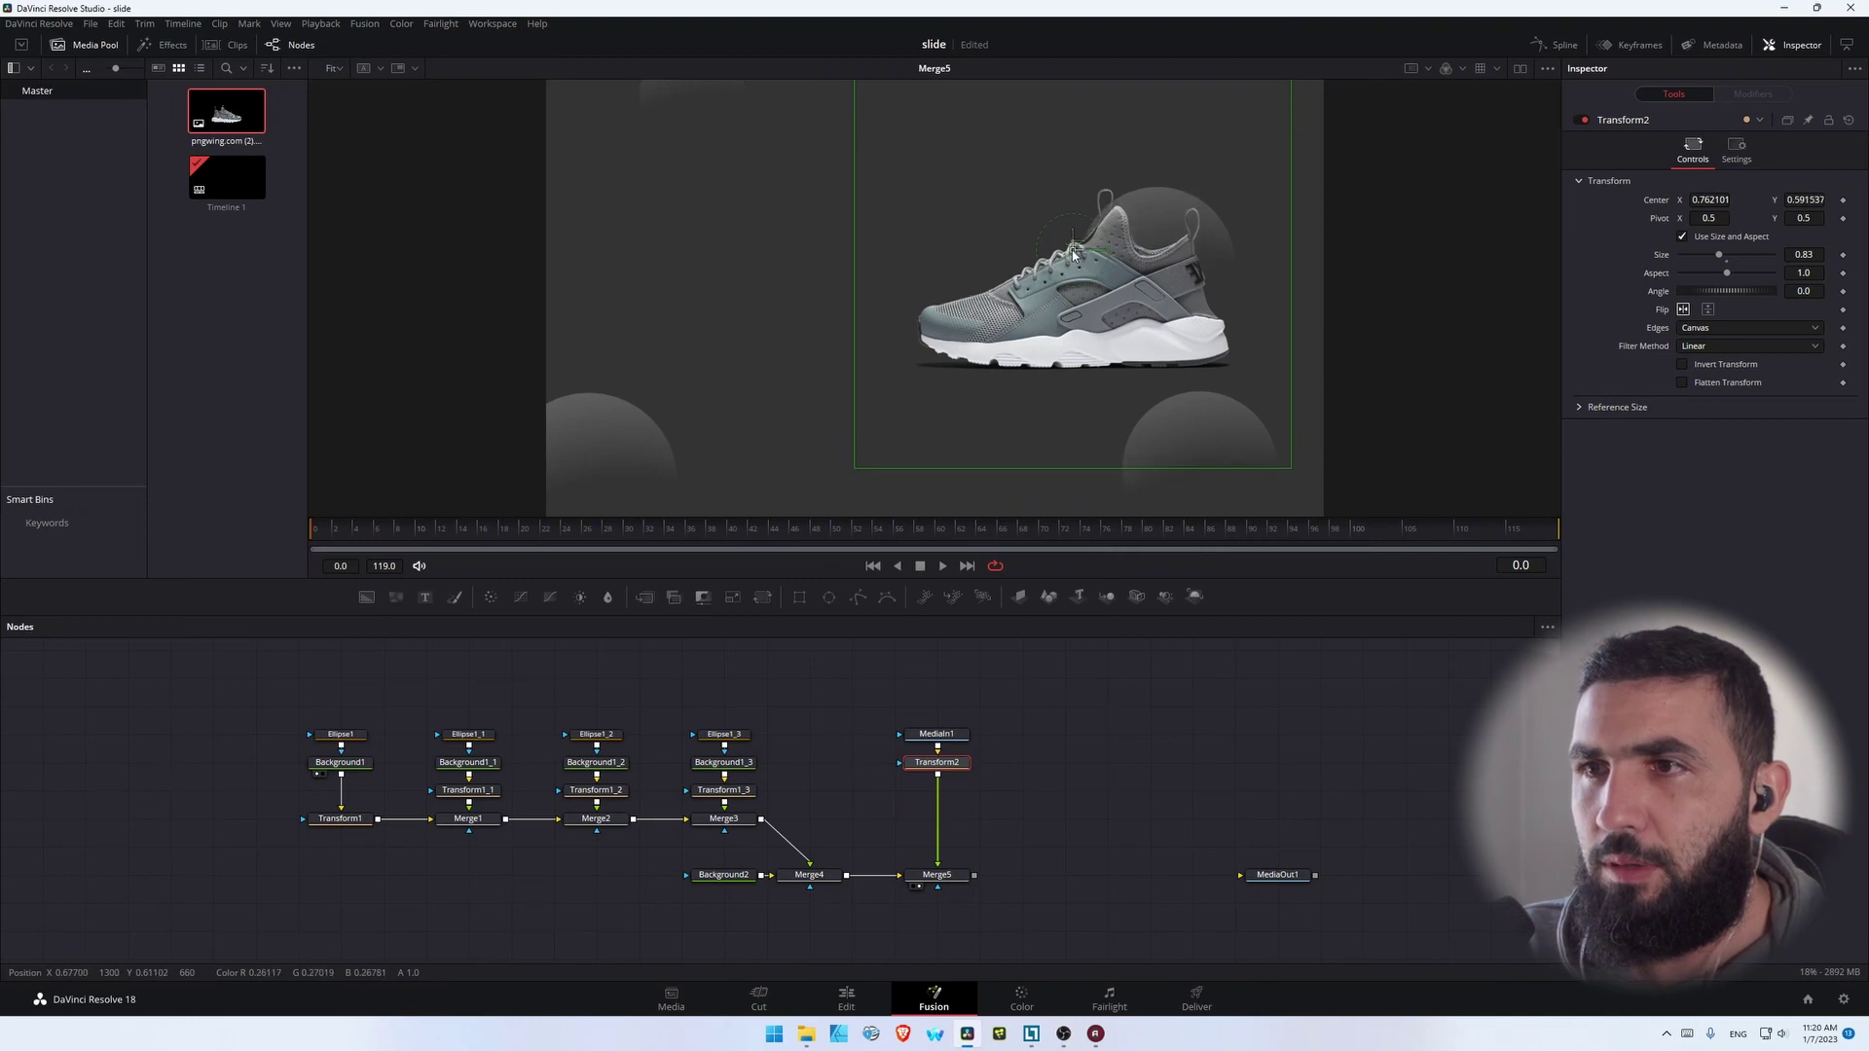
{"action": "left_click_drag", "start_coordinate": [1295, 876], "coordinate": [1379, 876]}
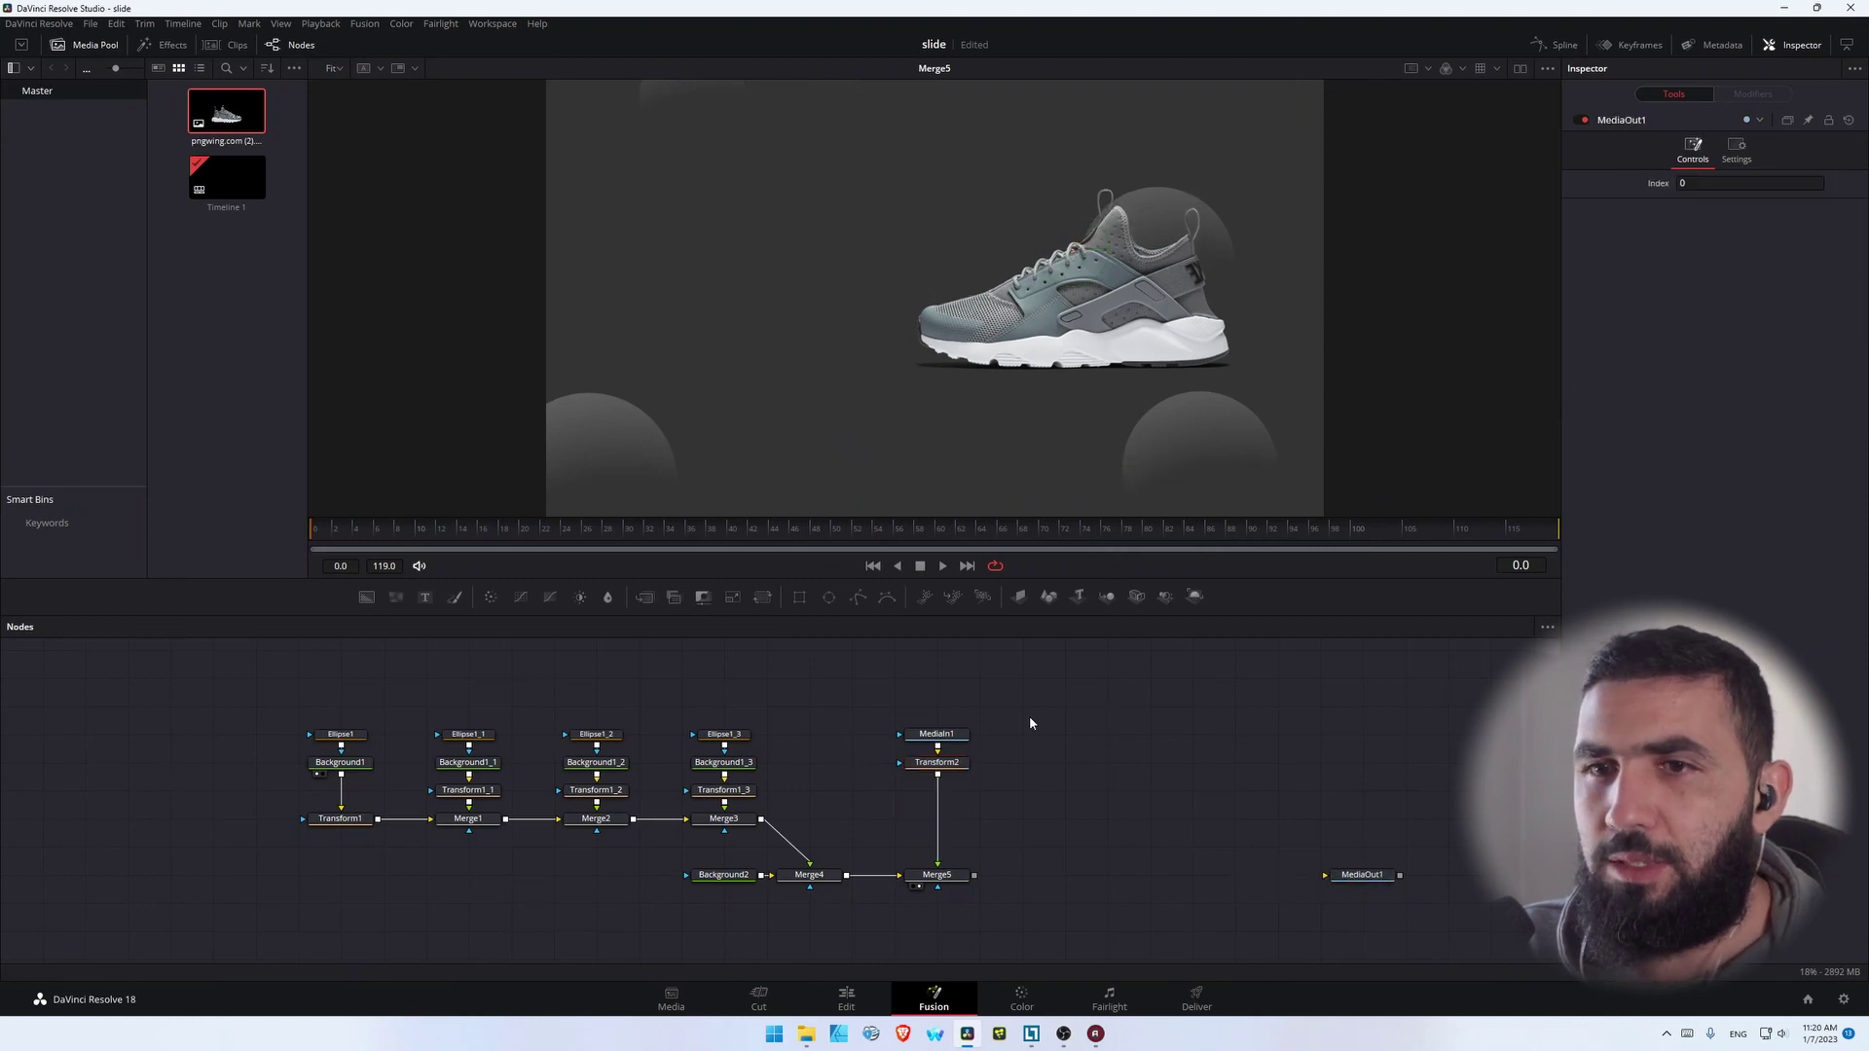
{"action": "left_click", "coordinate": [425, 598]}
Enter the text 'NEW' in the Text1 node and view the composite
{"action": "left_click_drag", "start_coordinate": [1191, 768], "coordinate": [974, 875]}
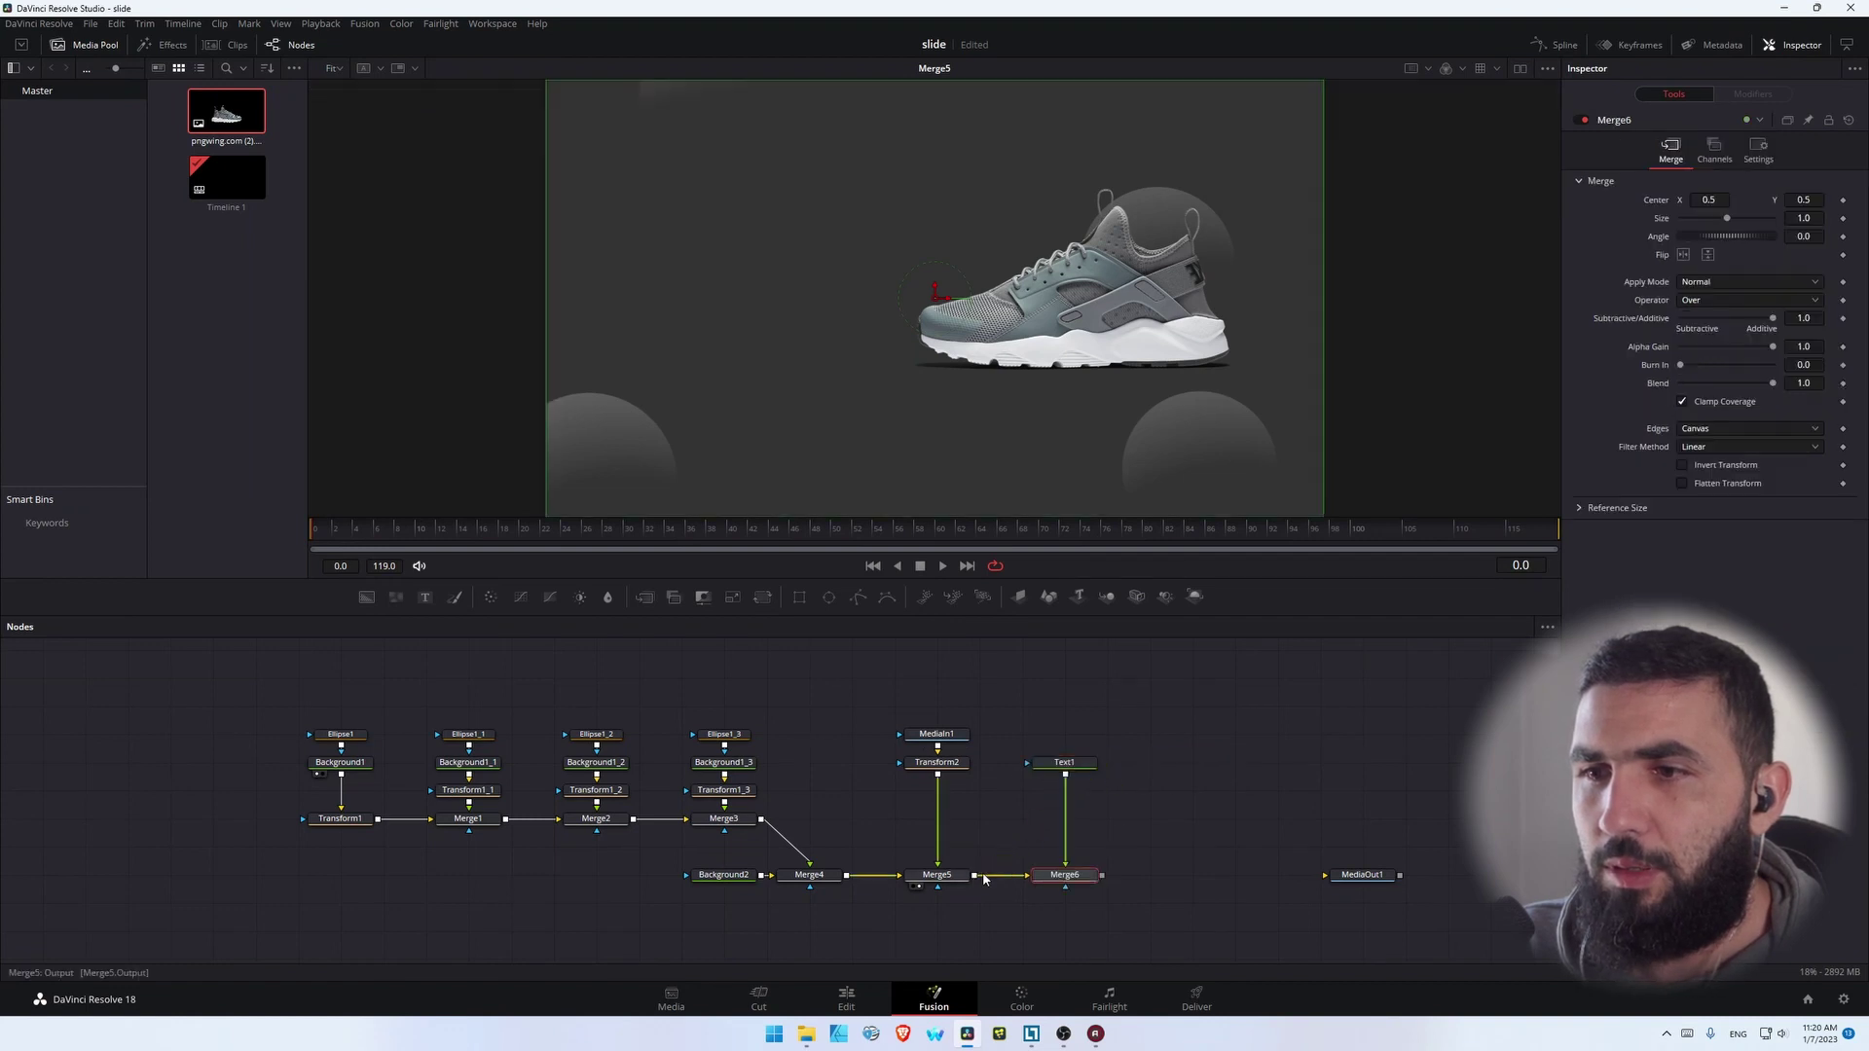
{"action": "left_click", "coordinate": [1055, 773]}
{"action": "left_click", "coordinate": [1639, 320]}
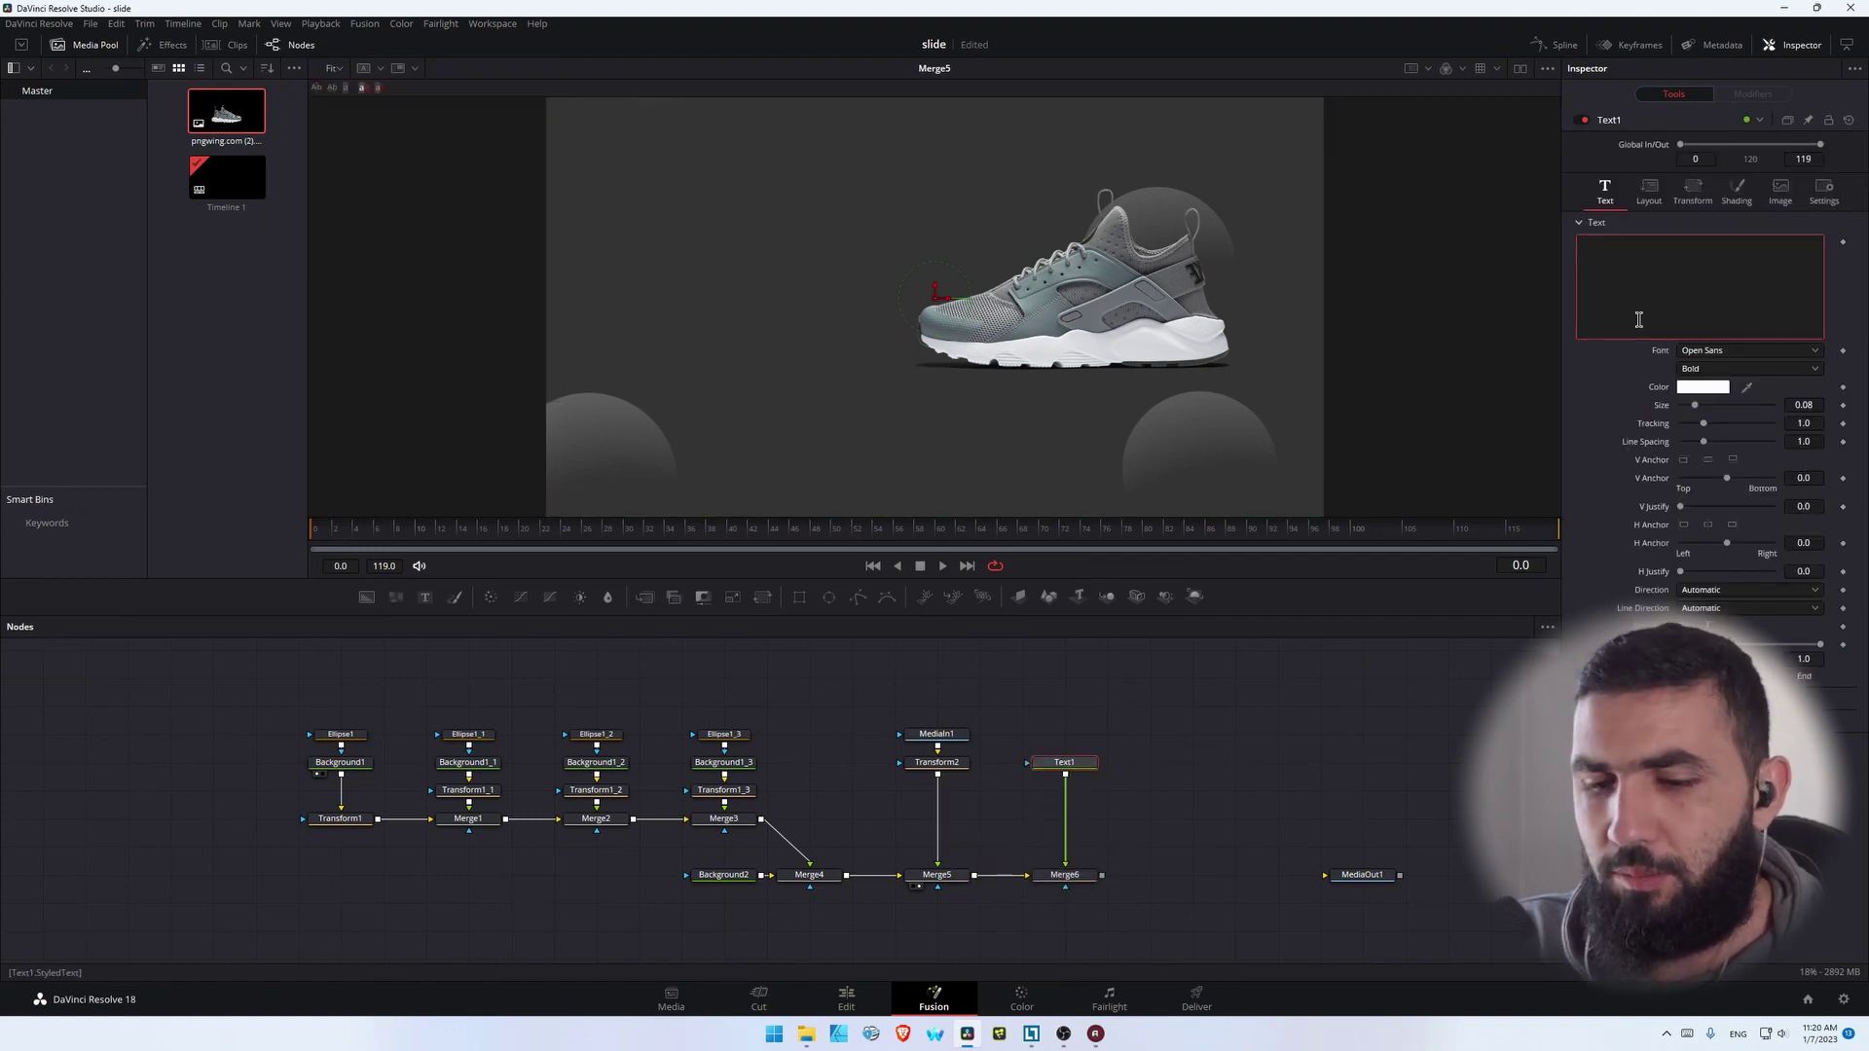
{"action": "type", "text": "NEW"}
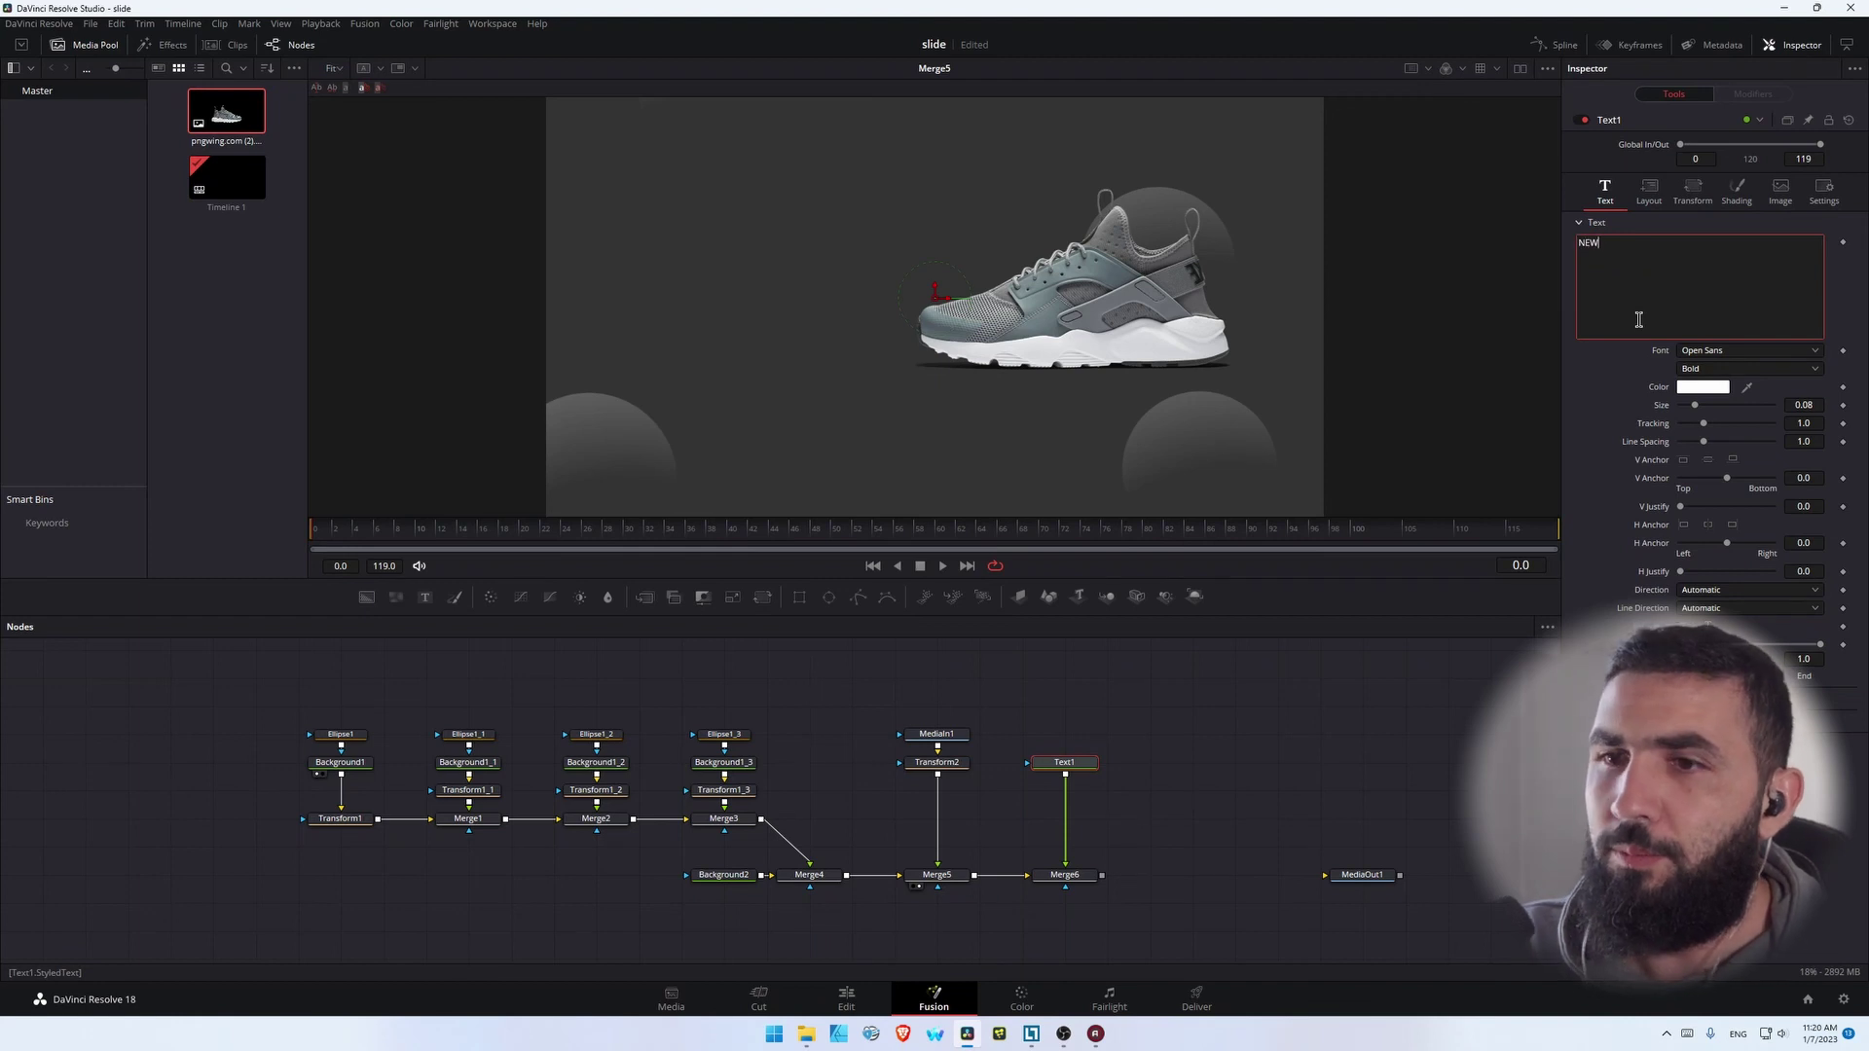
{"action": "left_click", "coordinate": [1044, 886]}
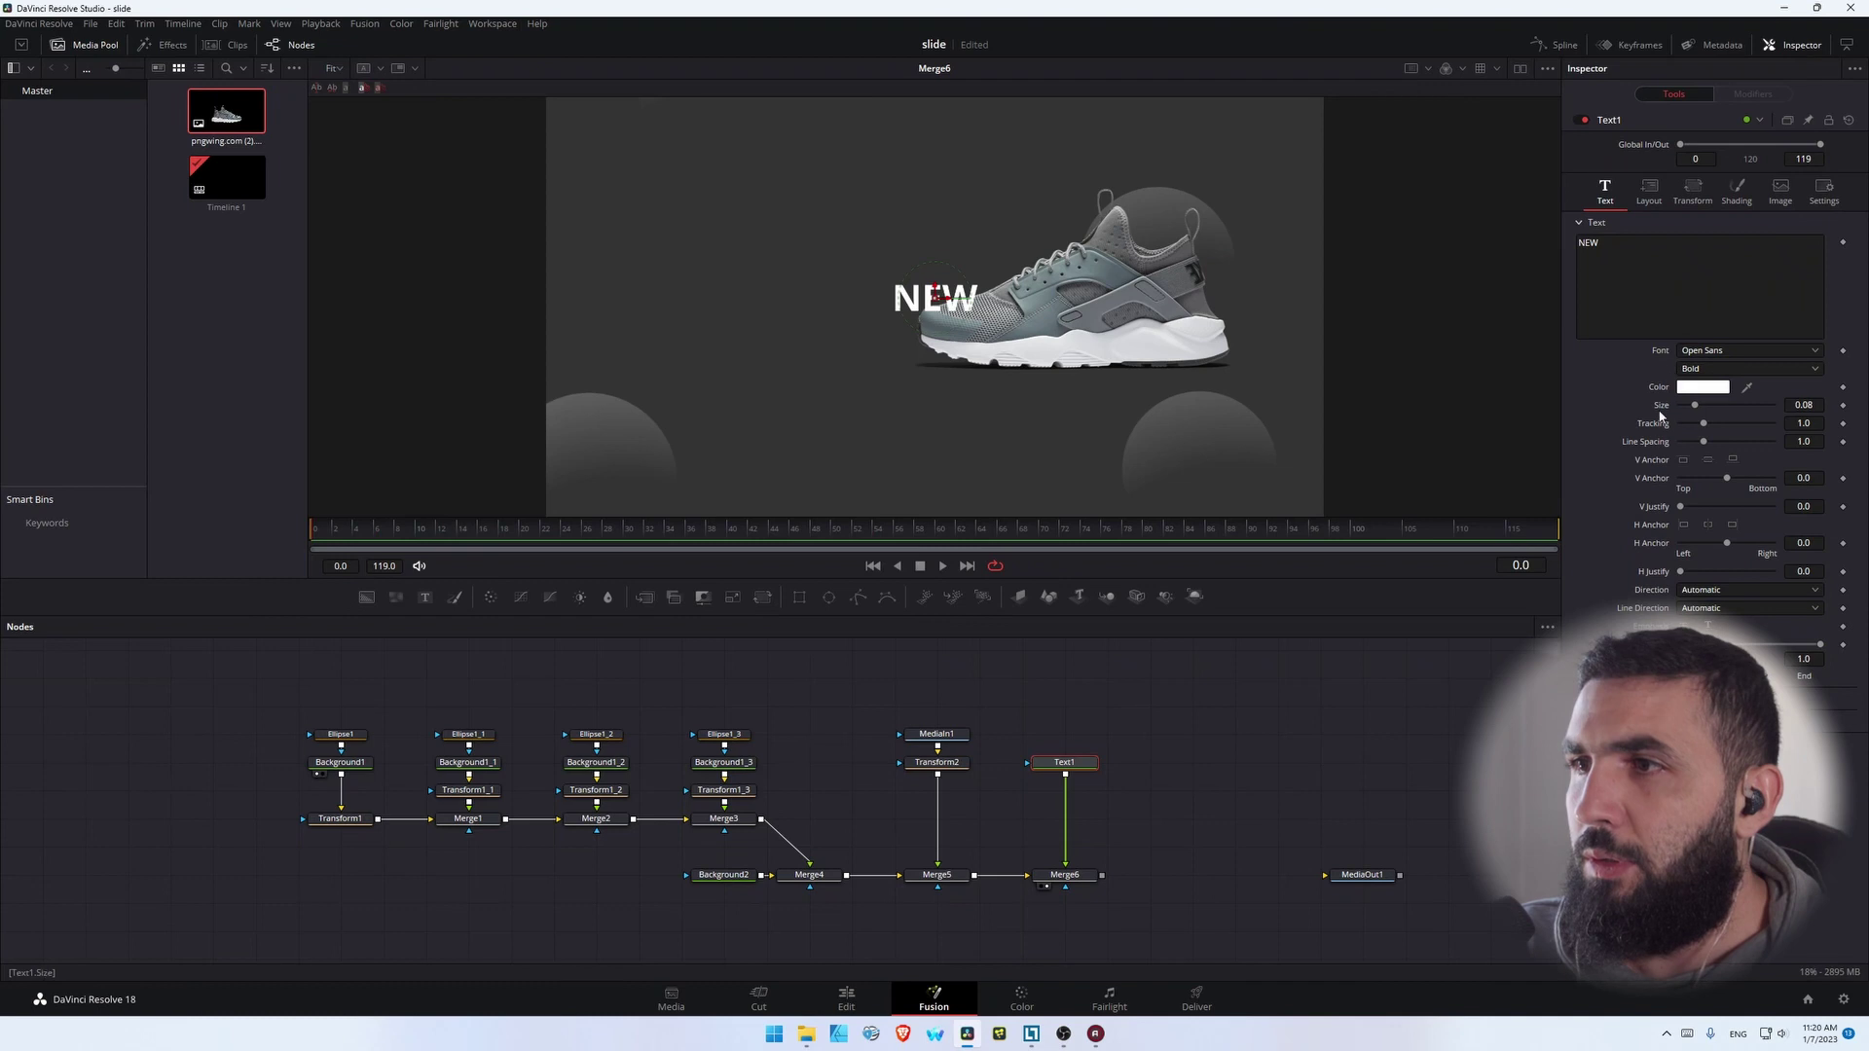
Enlarge NEW to size 0.3307 in MS Gothic and move it left of the sneaker
{"action": "left_click_drag", "start_coordinate": [1697, 412], "coordinate": [1741, 407]}
{"action": "left_click", "coordinate": [1711, 353]}
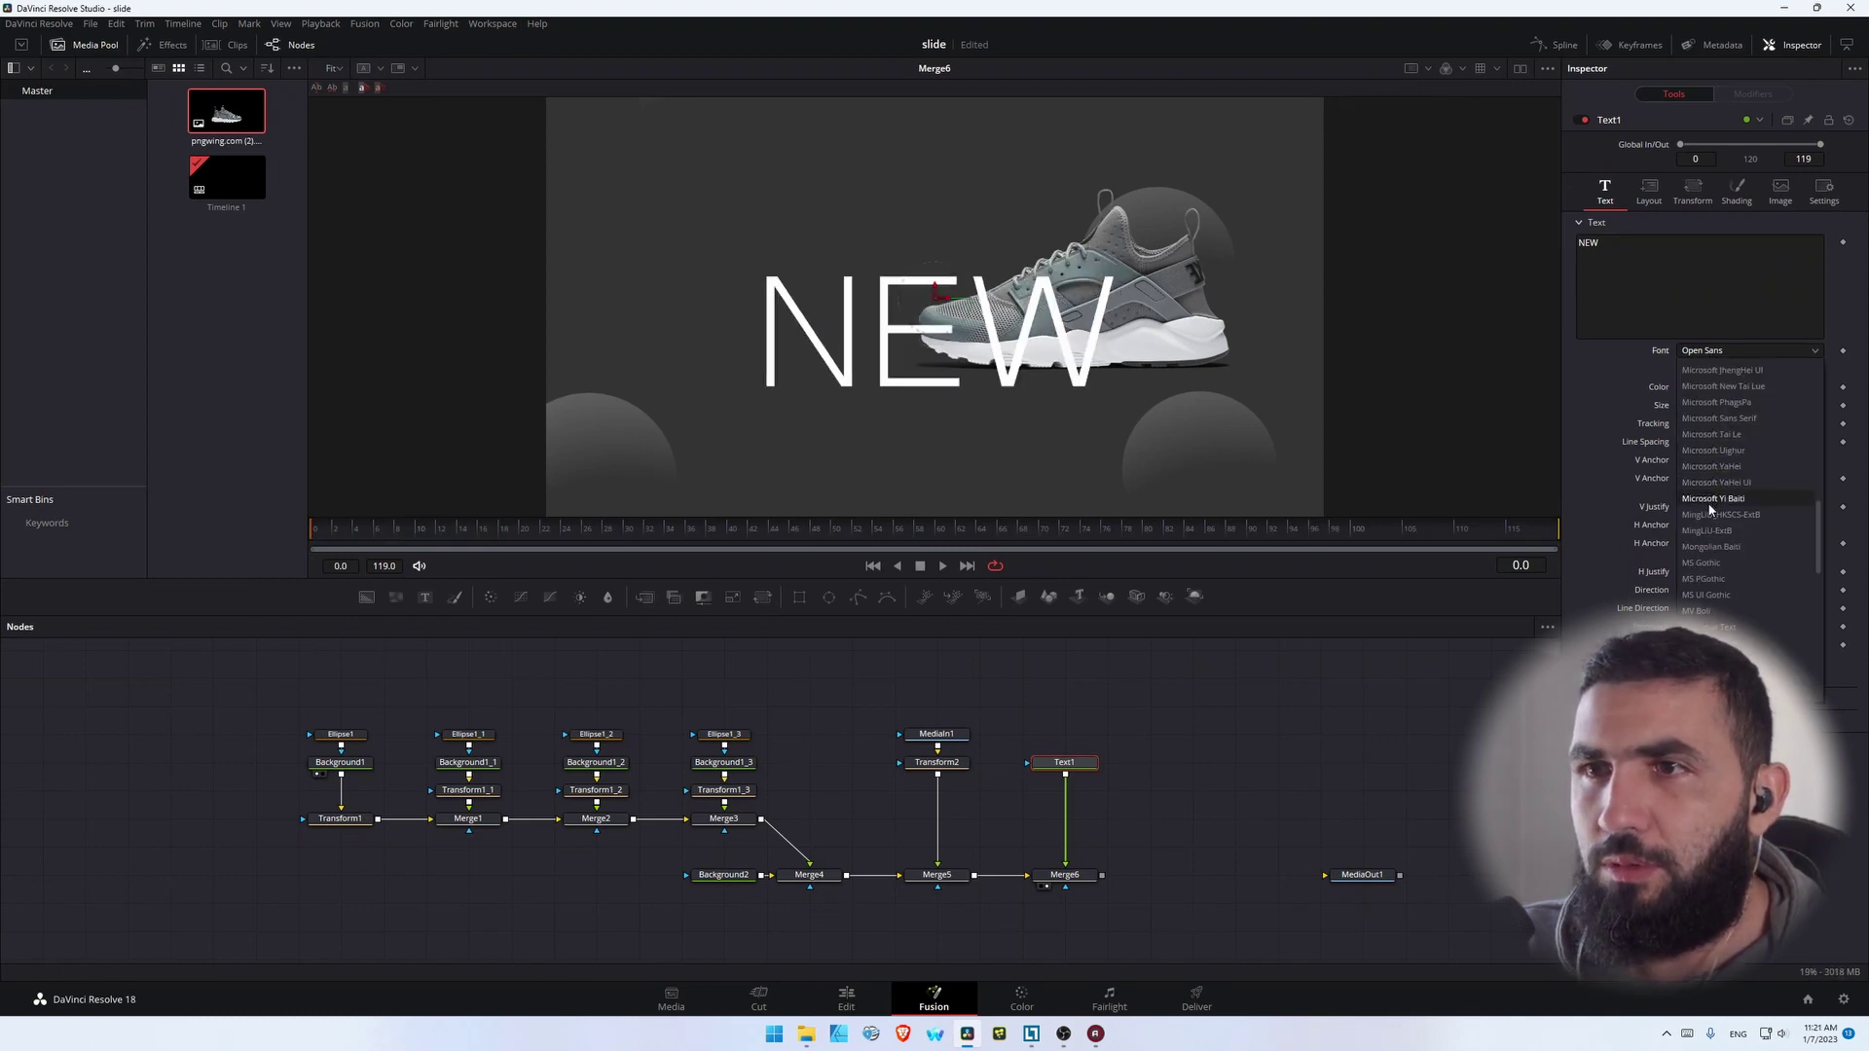
{"action": "left_click", "coordinate": [1709, 563]}
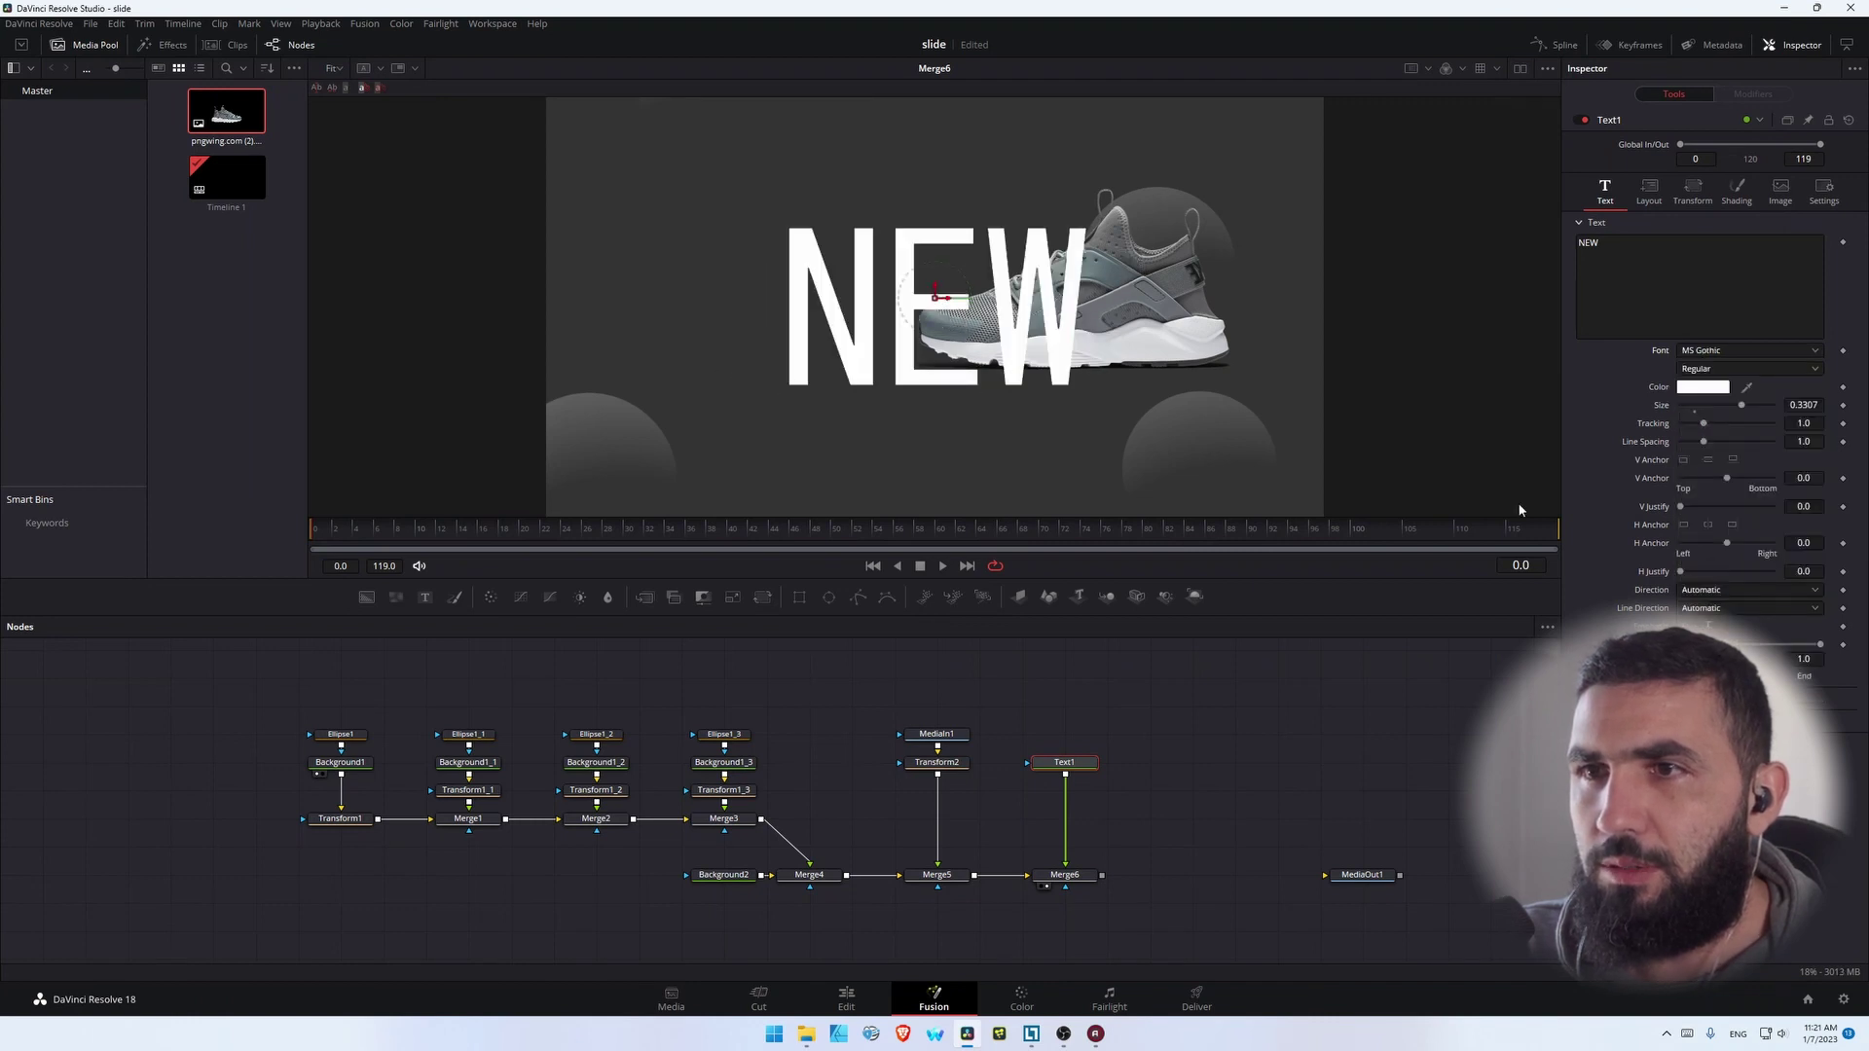
{"action": "left_click_drag", "start_coordinate": [945, 300], "coordinate": [732, 273]}
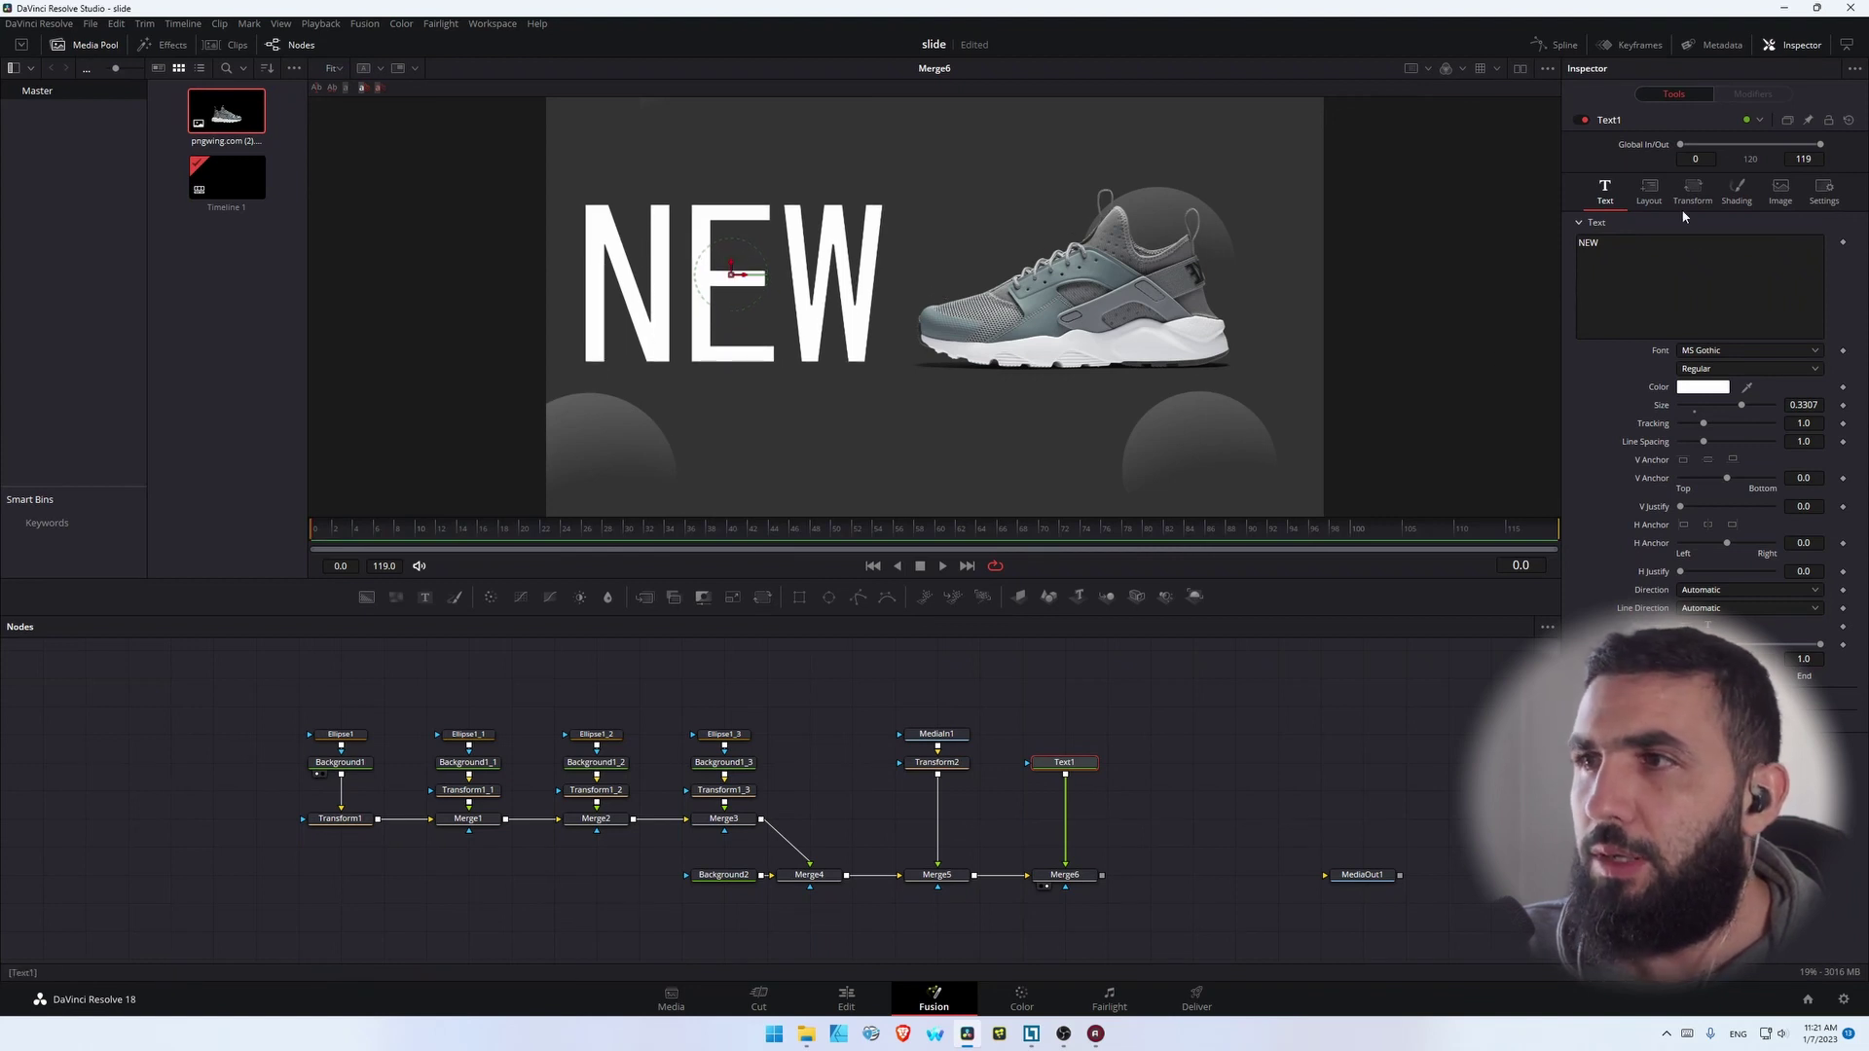
Make NEW an outside-only outline and add a second Text+ node via Merge7
{"action": "left_click", "coordinate": [1736, 190]}
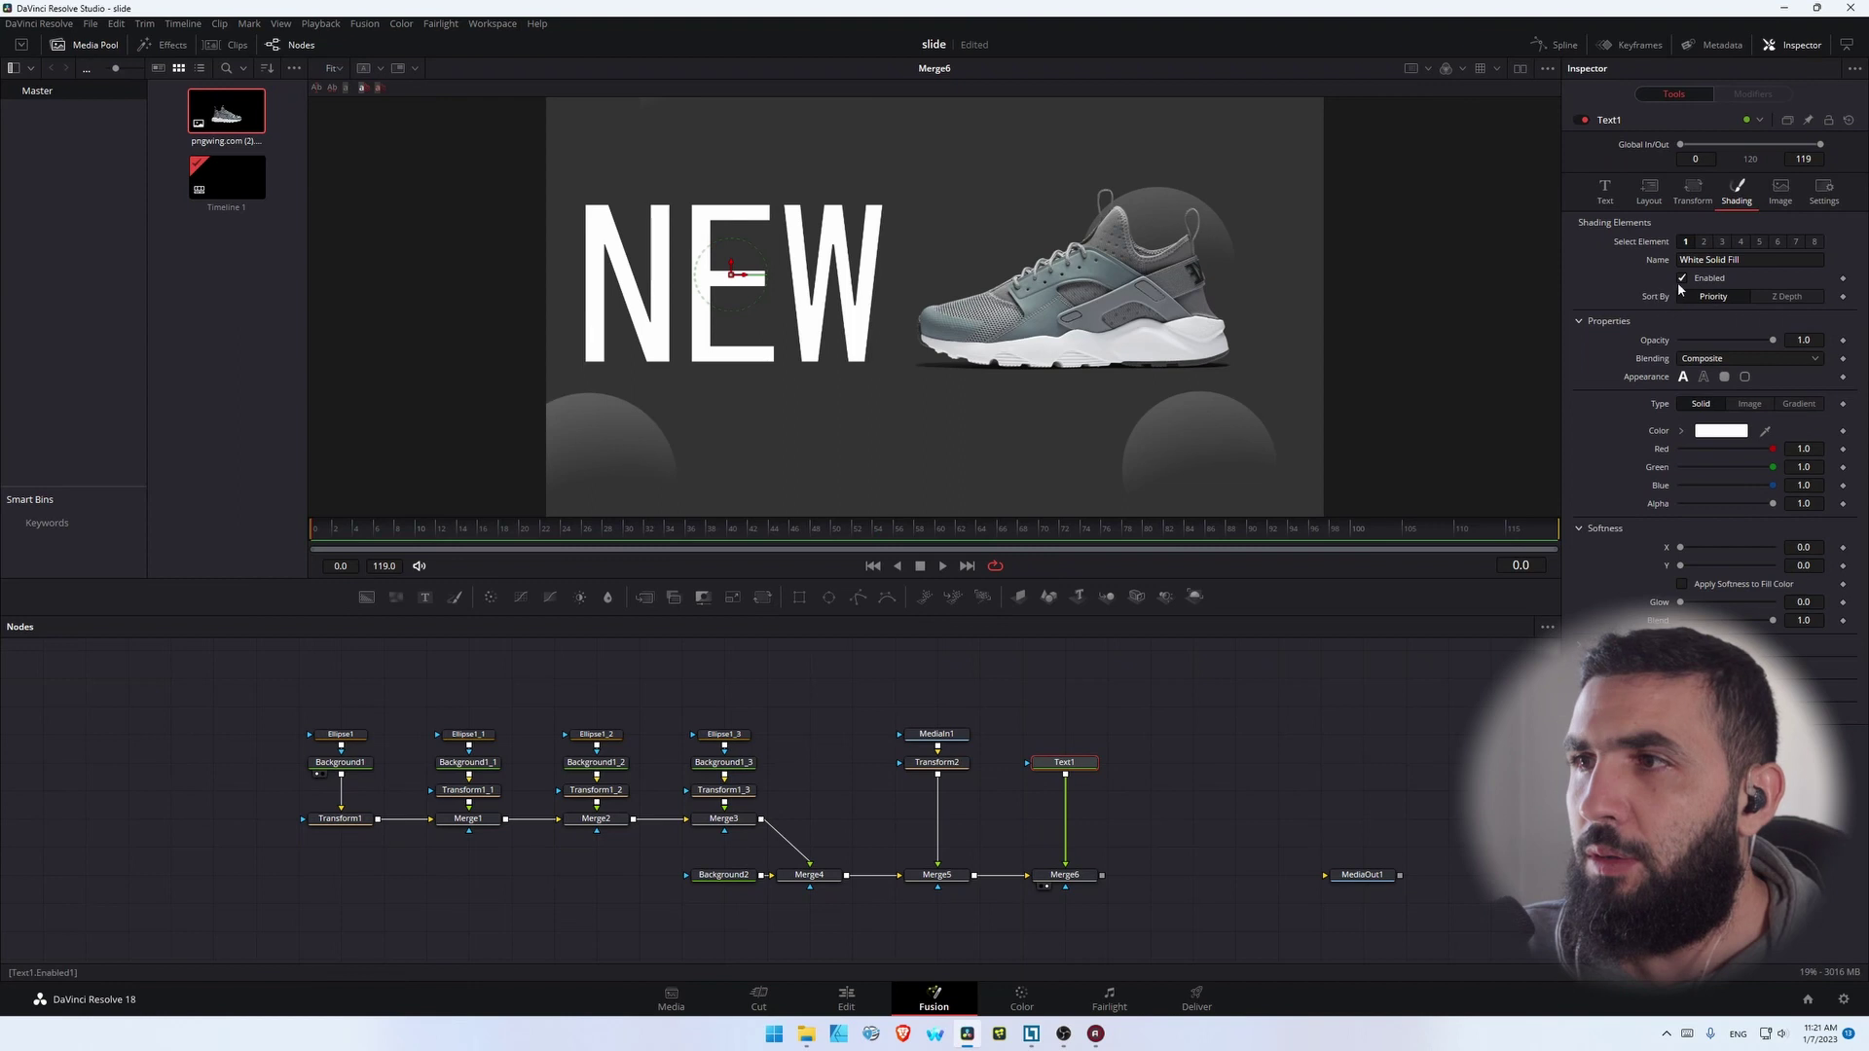
{"action": "left_click", "coordinate": [1702, 377]}
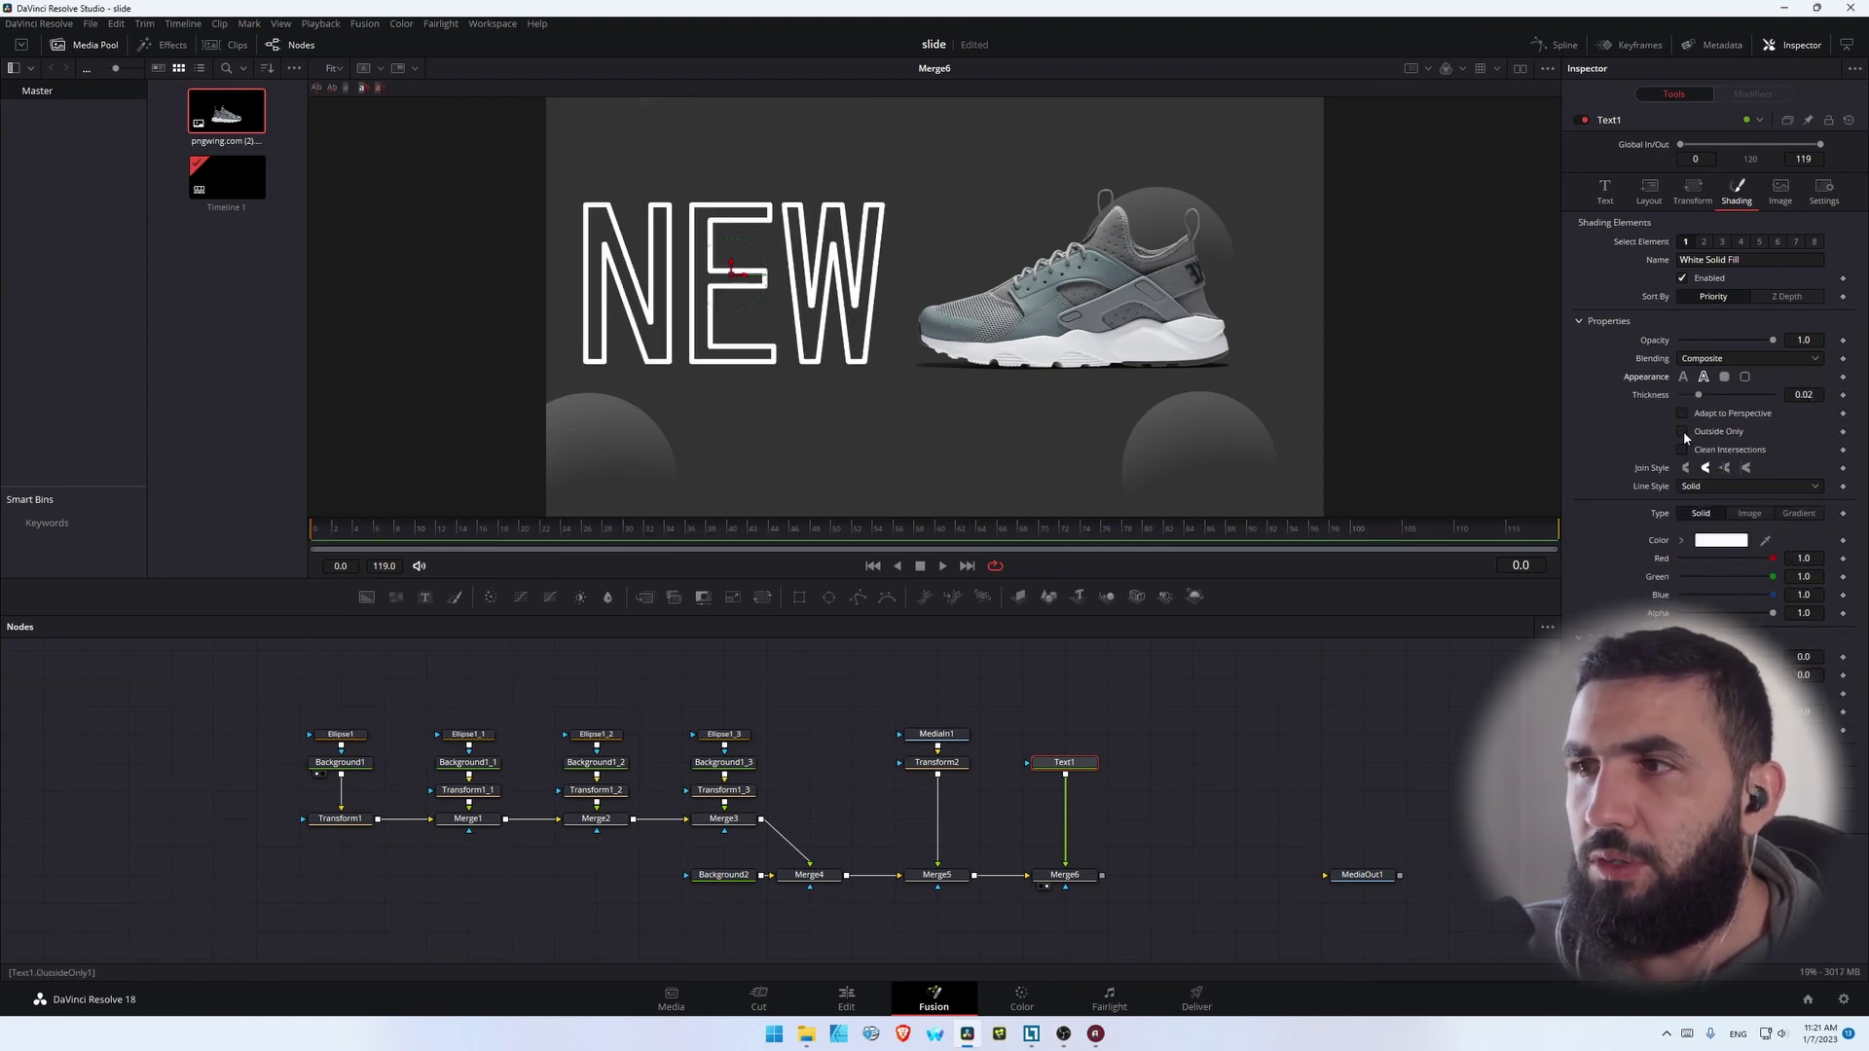
{"action": "left_click", "coordinate": [1684, 431]}
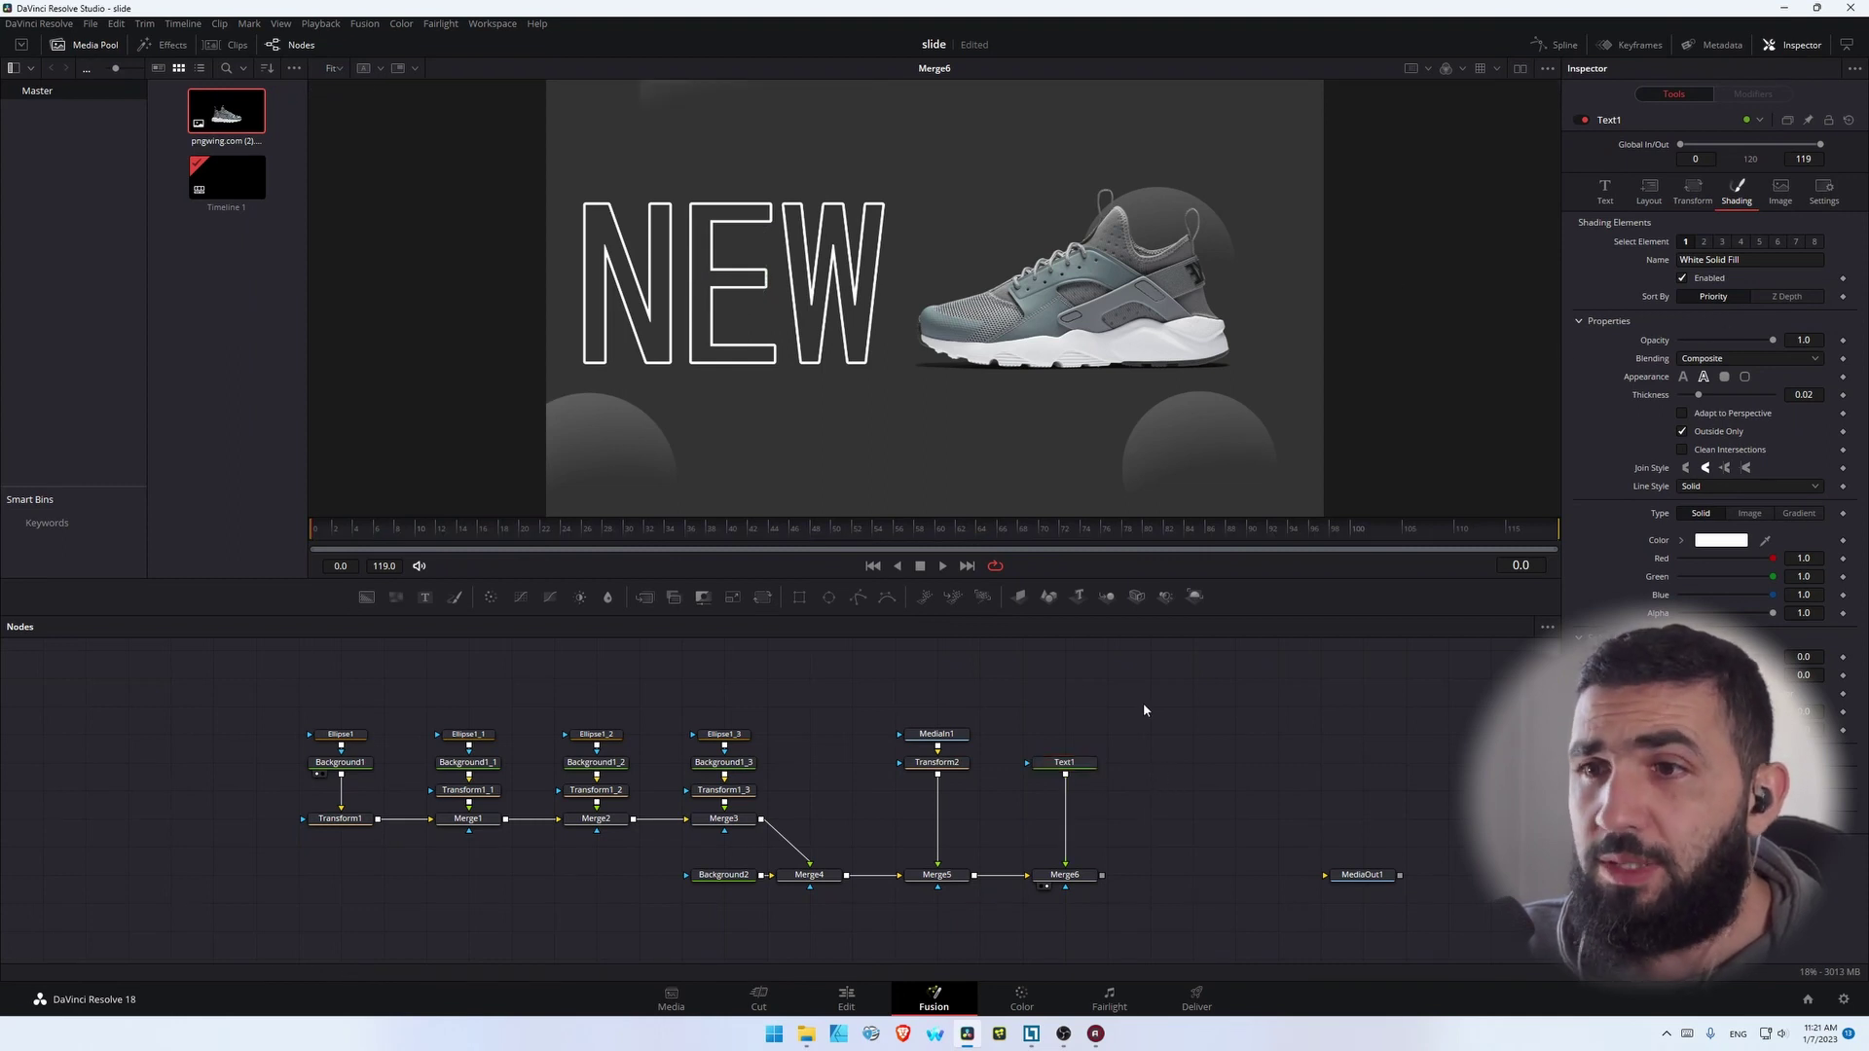
{"action": "left_click_drag", "start_coordinate": [424, 596], "coordinate": [1065, 776]}
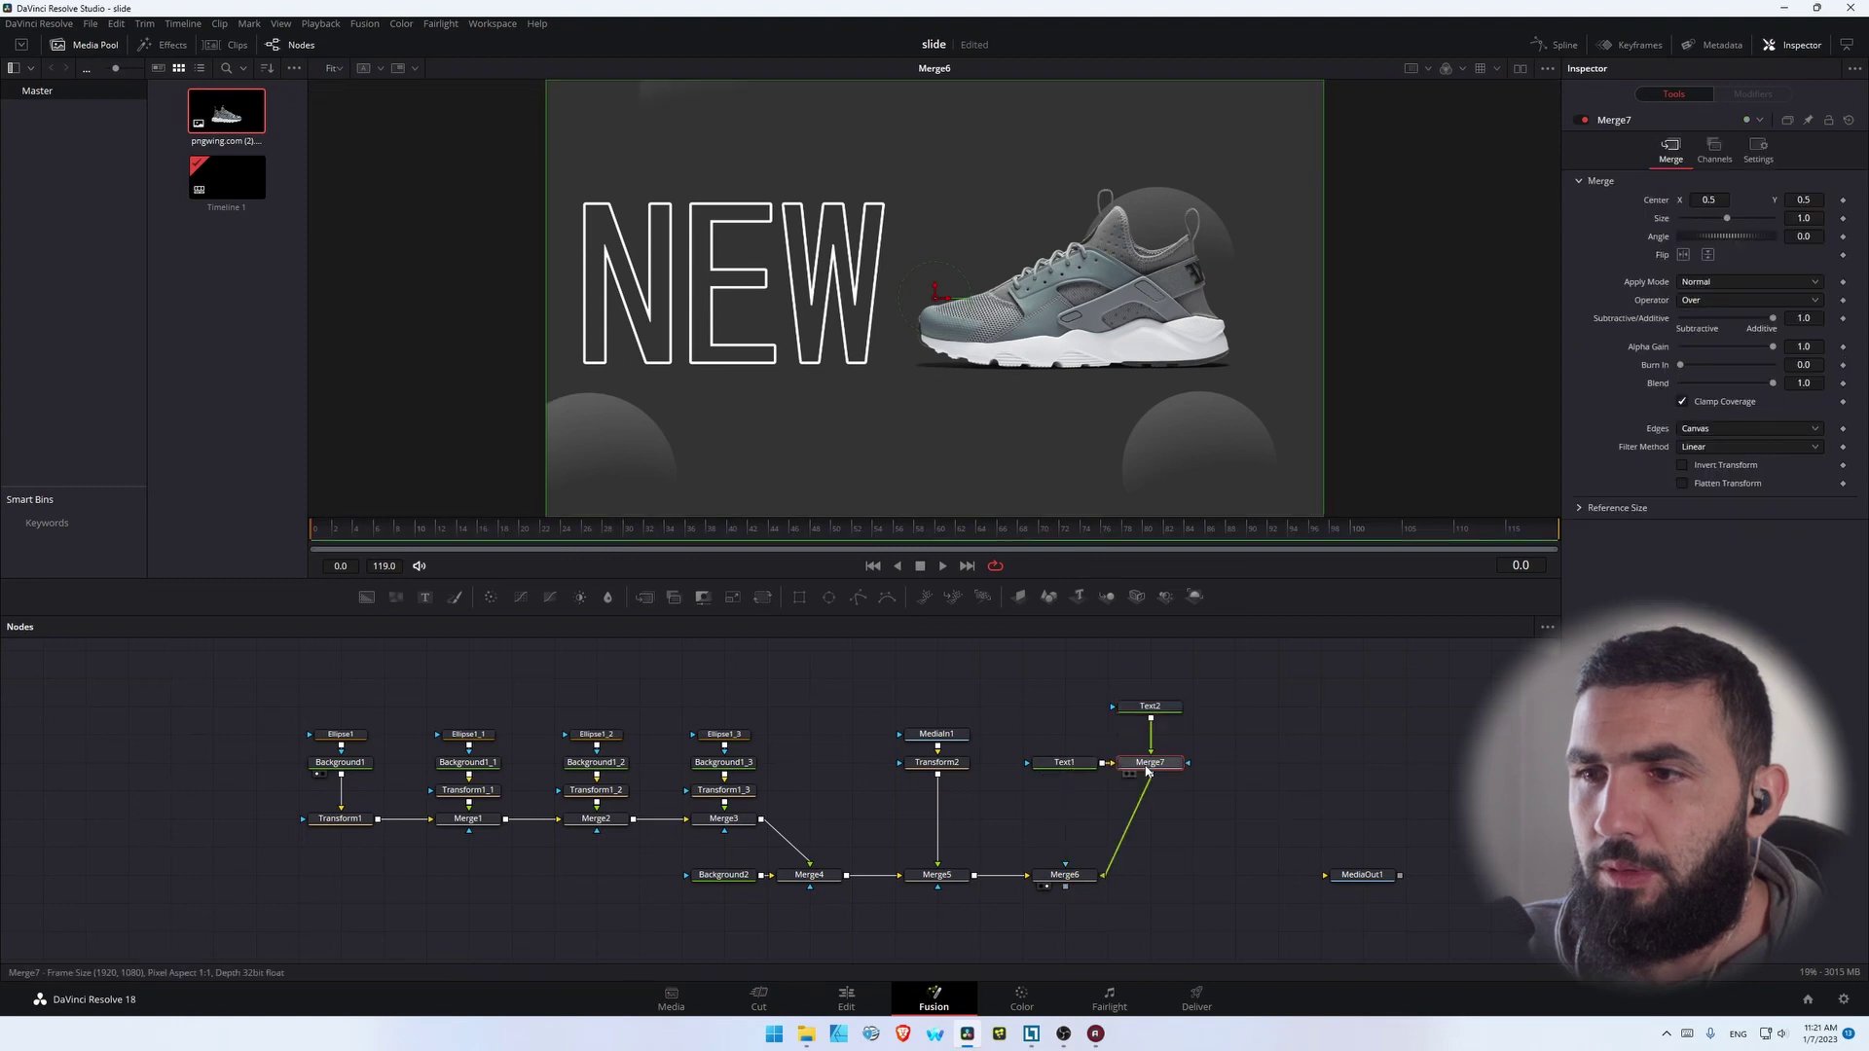
Type 'Be Original' in Text2 and position it just above the NEW lettering
{"action": "left_click_drag", "start_coordinate": [1149, 708], "coordinate": [1149, 765]}
{"action": "left_click", "coordinate": [1654, 310]}
{"action": "type", "text": "Be"}
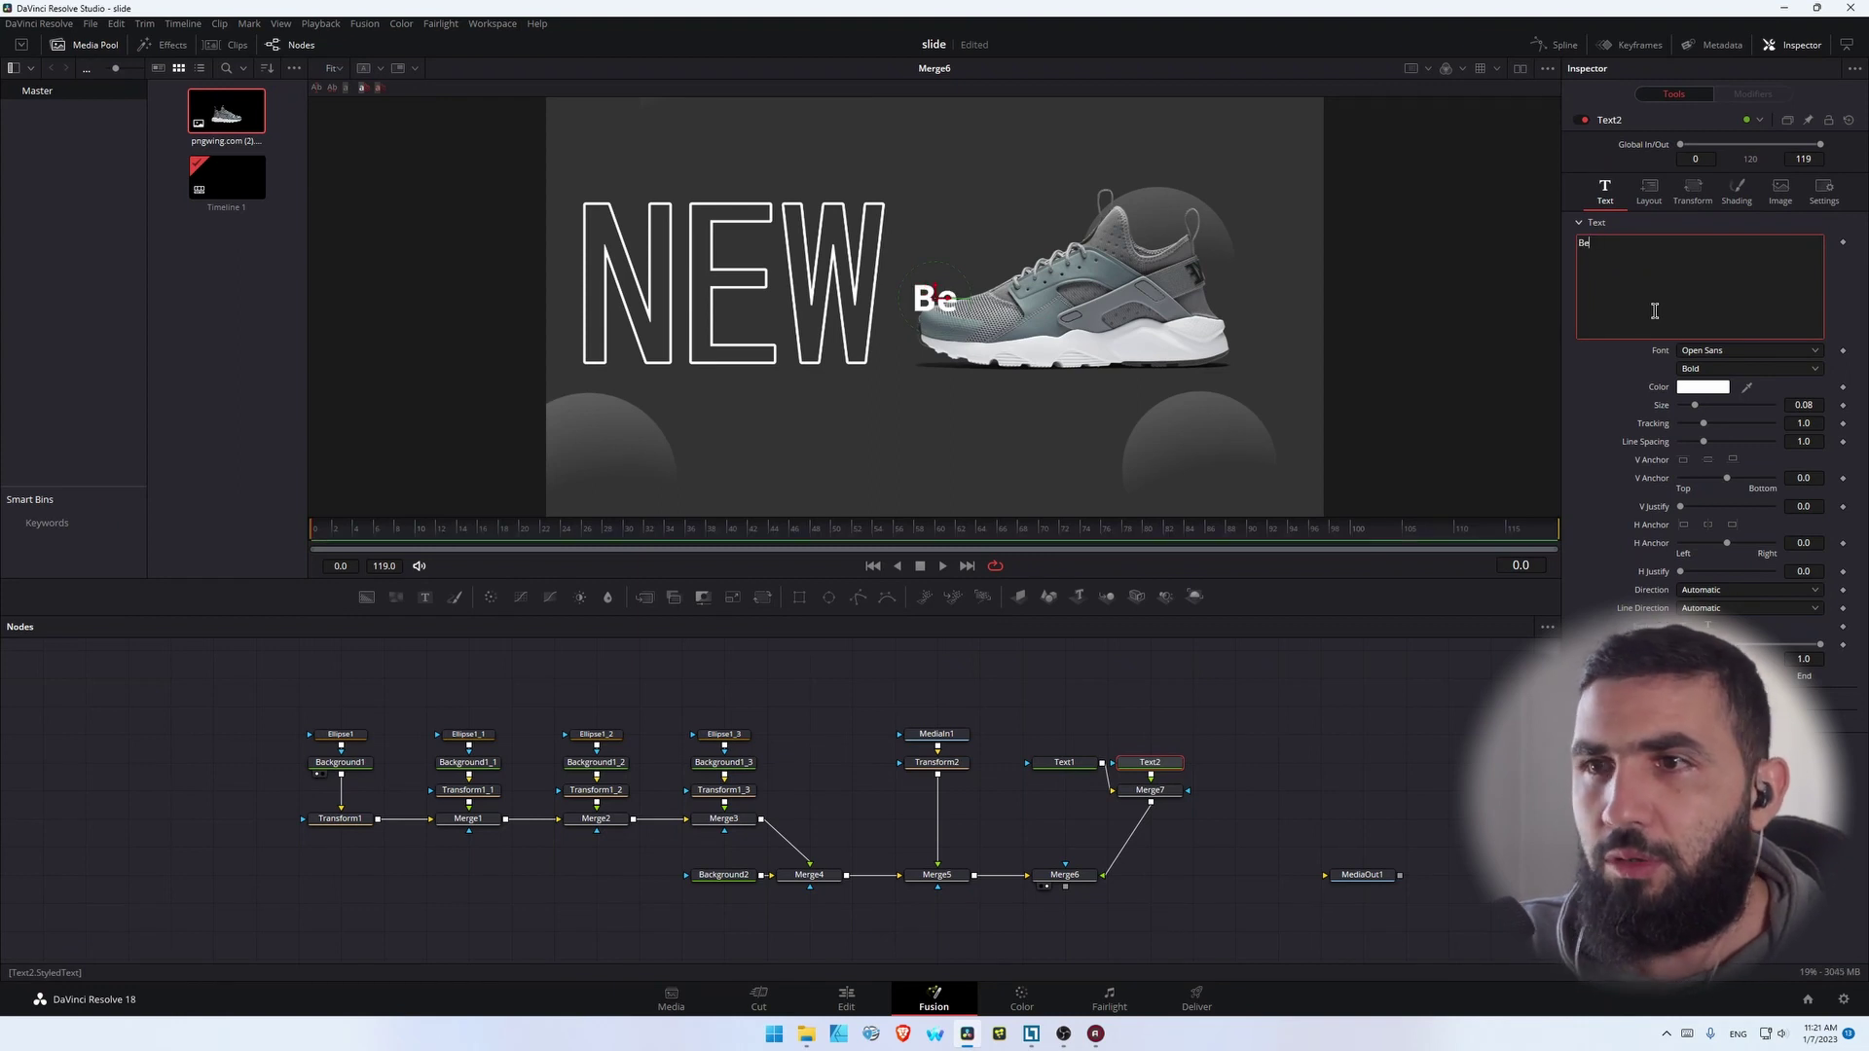
{"action": "type", "text": " Original"}
{"action": "left_click", "coordinate": [953, 308]}
{"action": "left_click_drag", "start_coordinate": [939, 305], "coordinate": [740, 295]}
{"action": "left_click_drag", "start_coordinate": [722, 289], "coordinate": [723, 266]}
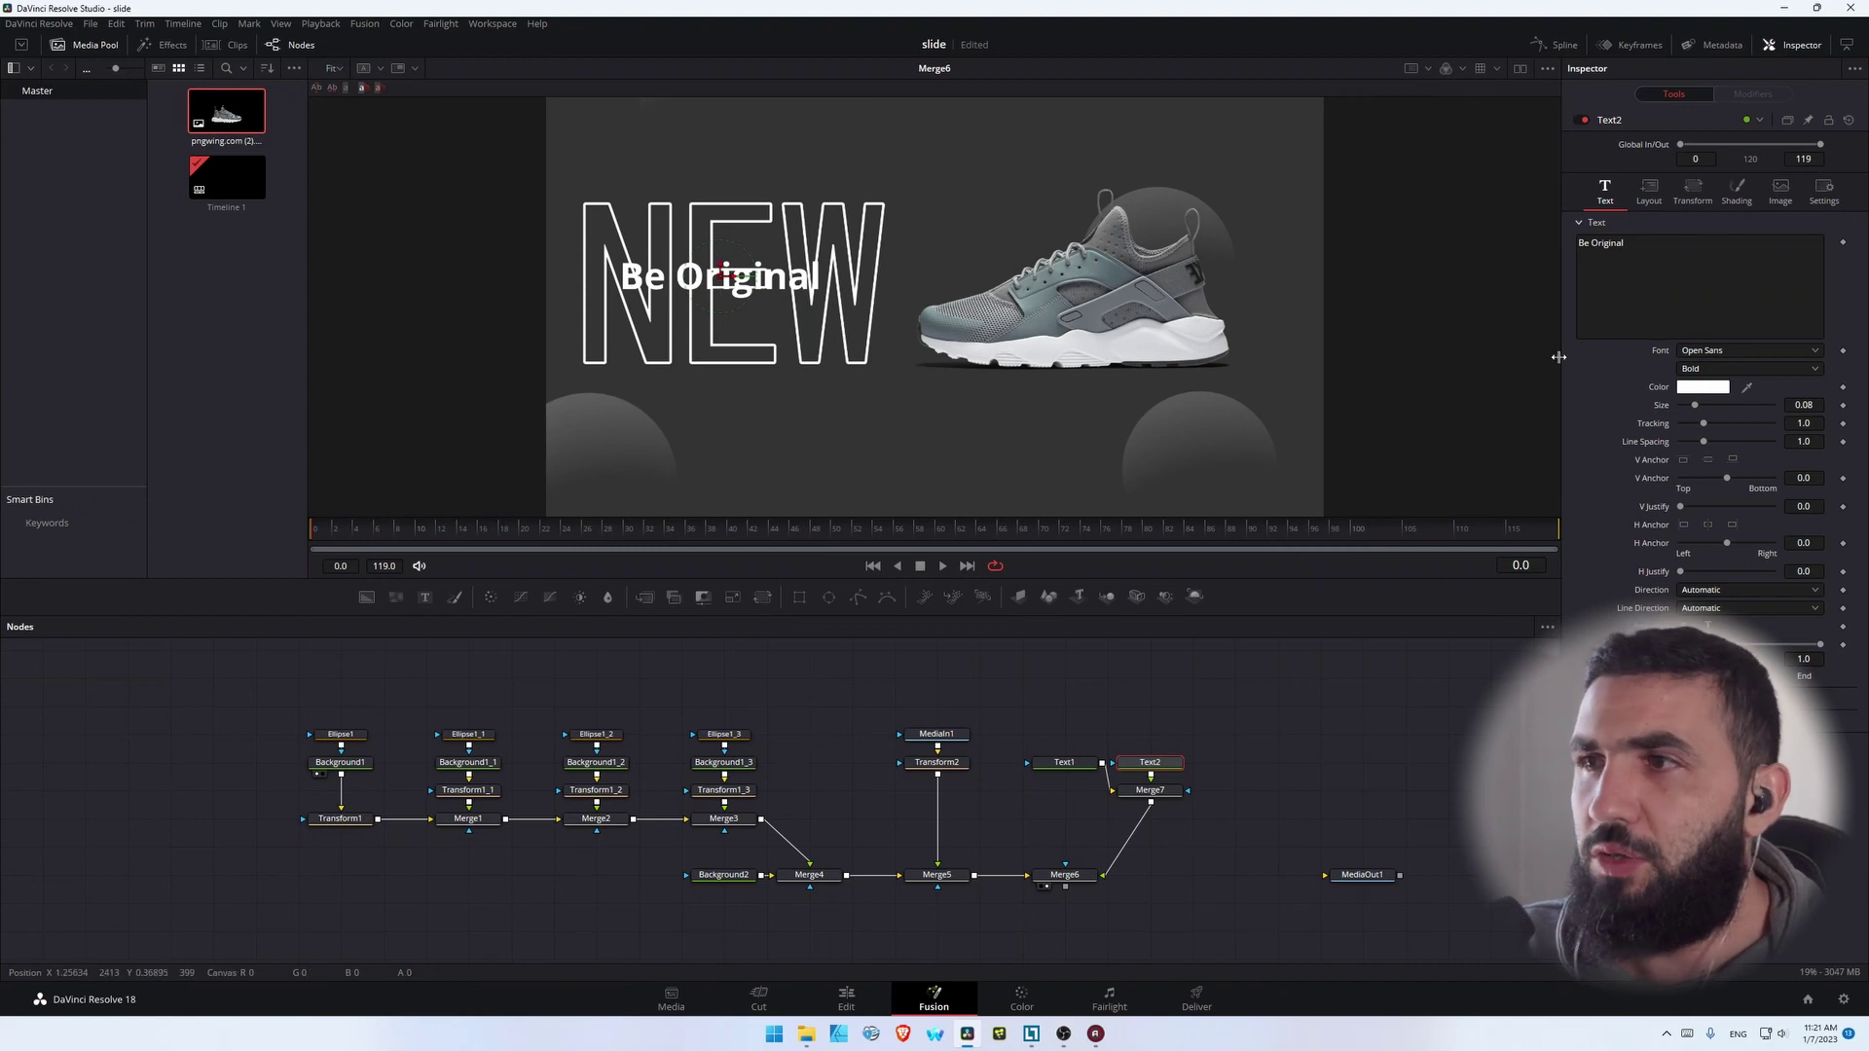
Colour Be Original with the sampled shoe grey and enable its Black Shadow element
{"action": "mouse_move", "coordinate": [1747, 387]}
{"action": "left_mouse_down"}
{"action": "mouse_move", "coordinate": [1509, 355]}
{"action": "mouse_move", "coordinate": [1158, 201]}
{"action": "mouse_move", "coordinate": [1156, 245]}
{"action": "mouse_move", "coordinate": [1042, 301]}
{"action": "mouse_move", "coordinate": [1038, 336]}
{"action": "mouse_move", "coordinate": [1042, 293]}
{"action": "left_mouse_up"}
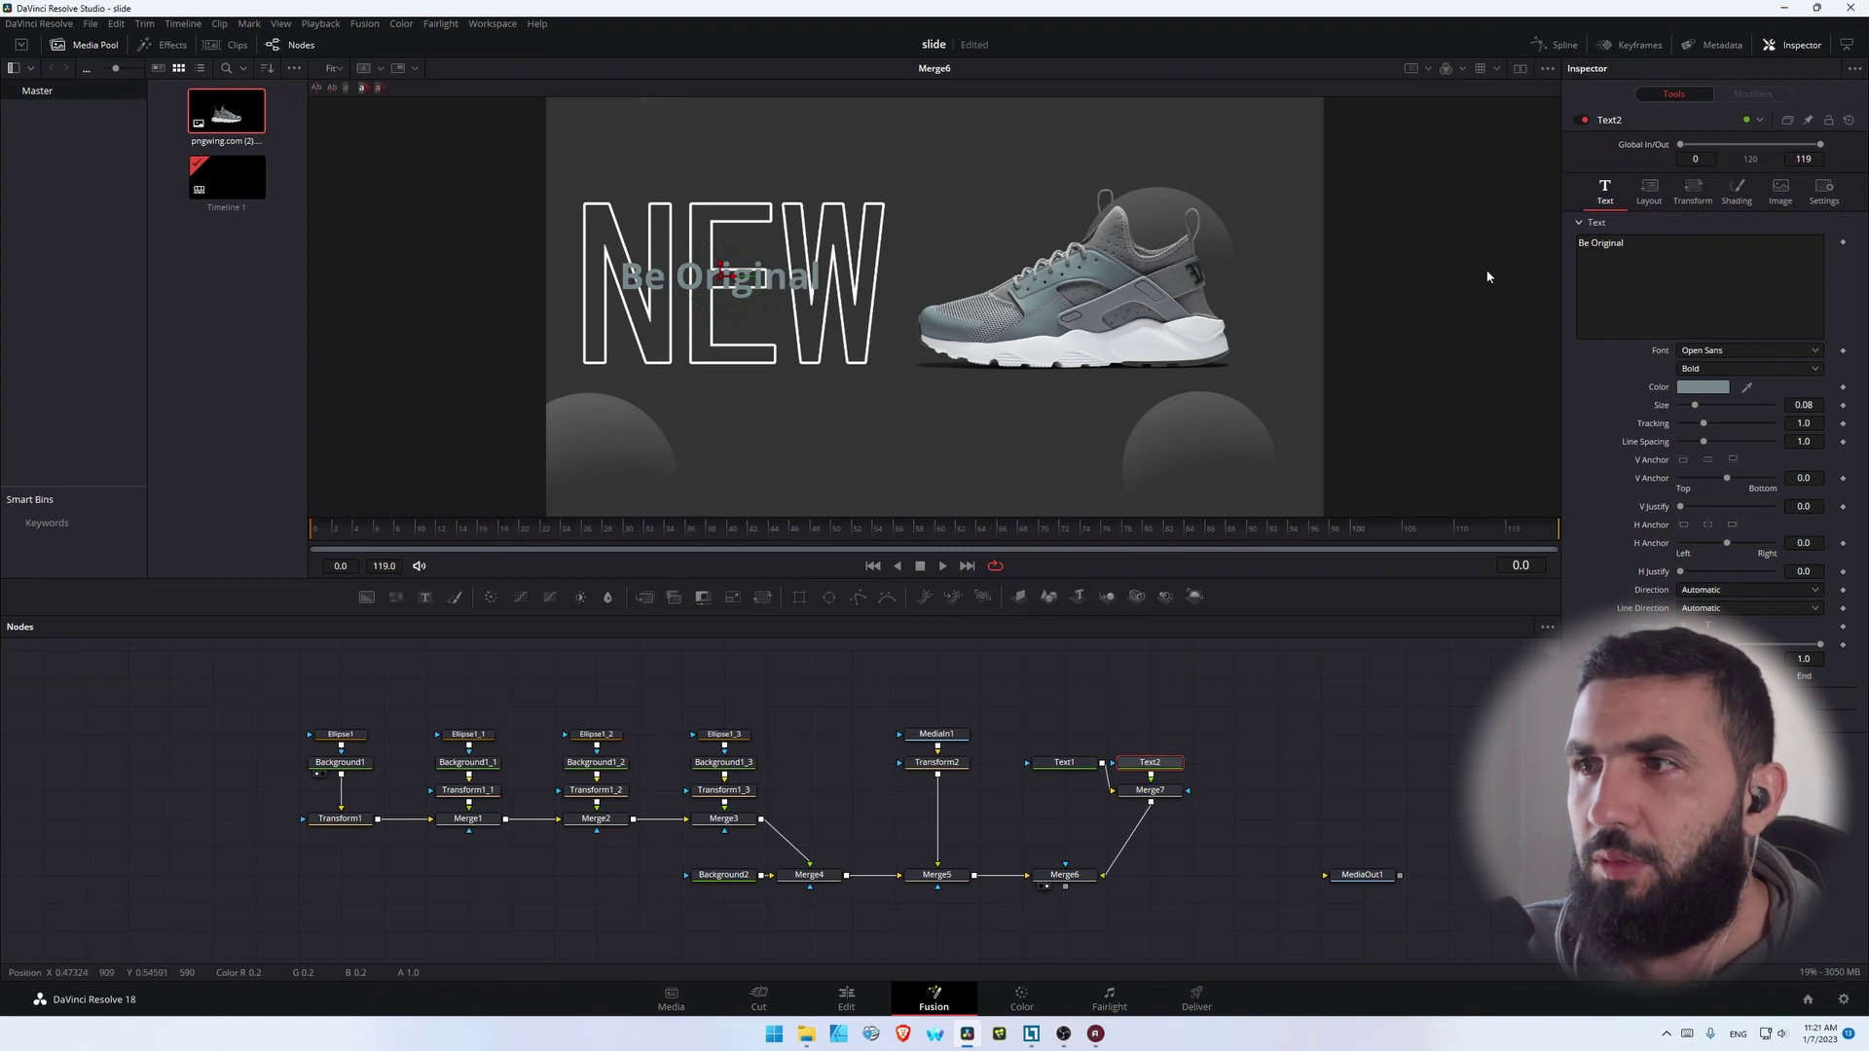
{"action": "left_click", "coordinate": [1736, 189]}
{"action": "left_click", "coordinate": [1721, 242]}
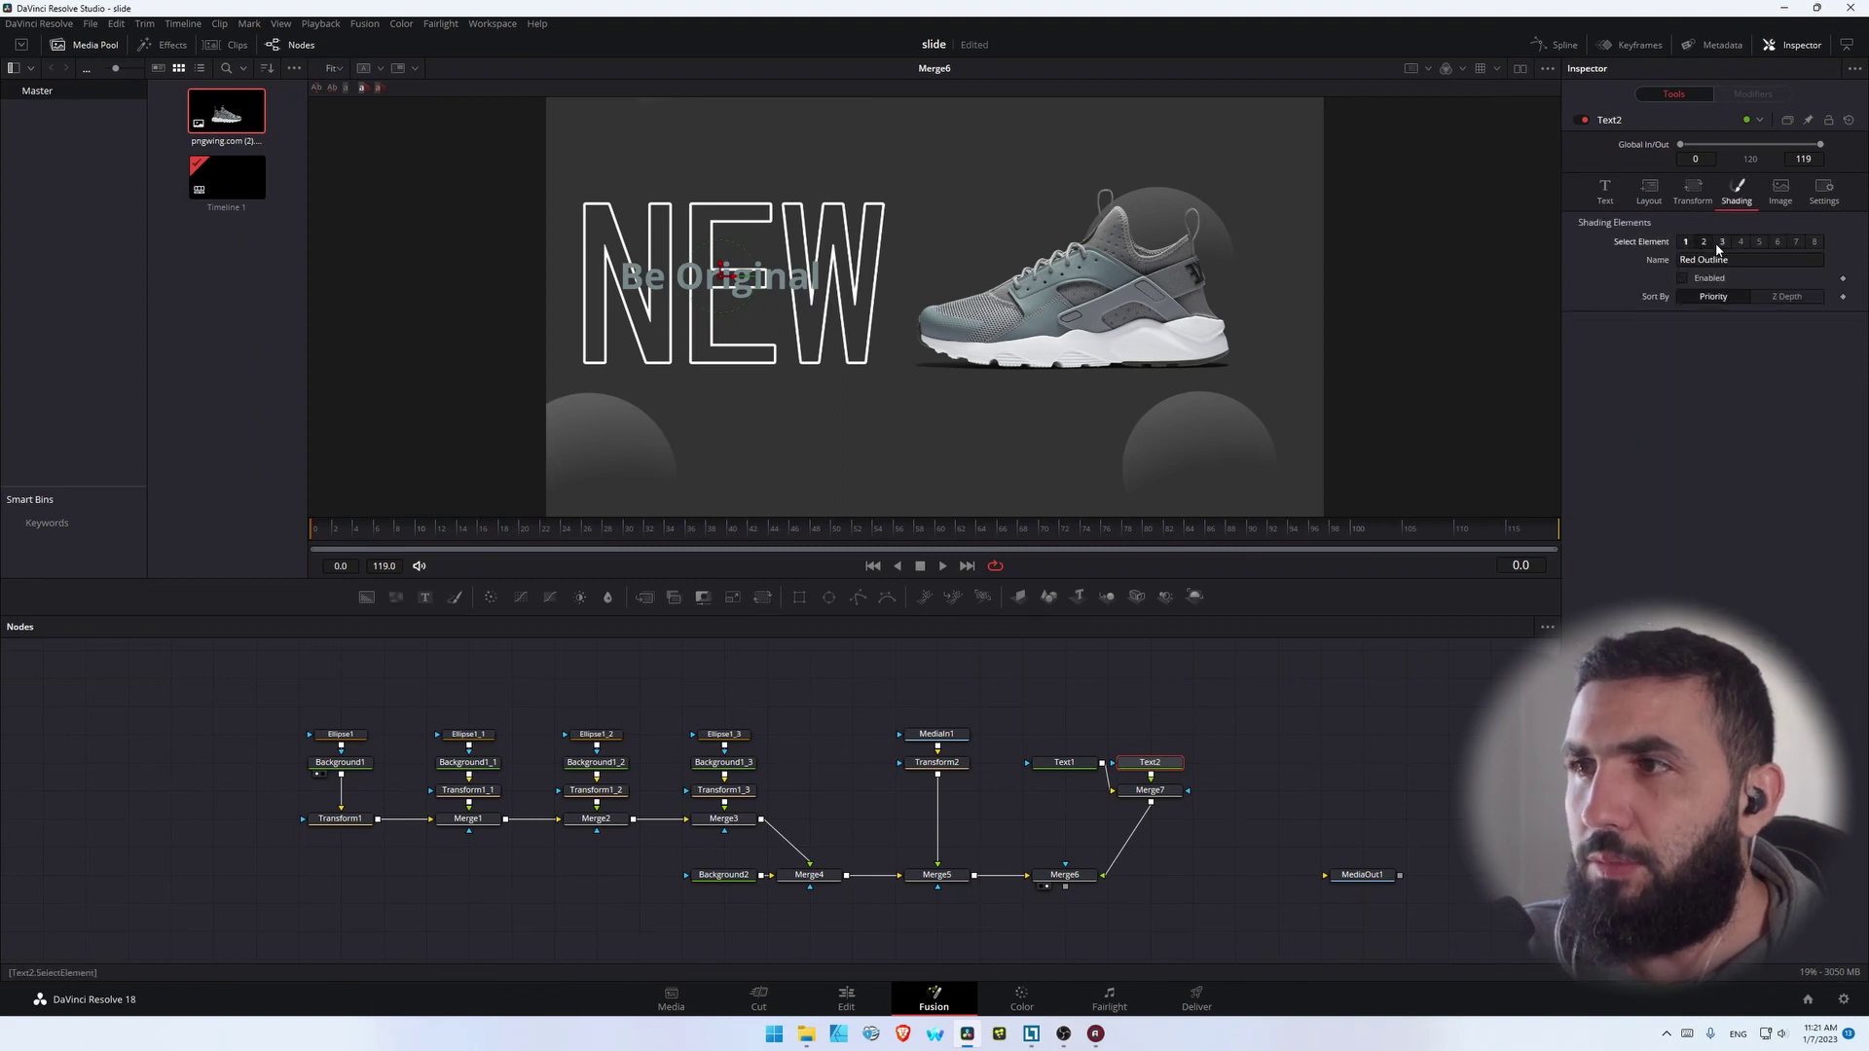
{"action": "left_click", "coordinate": [1682, 278]}
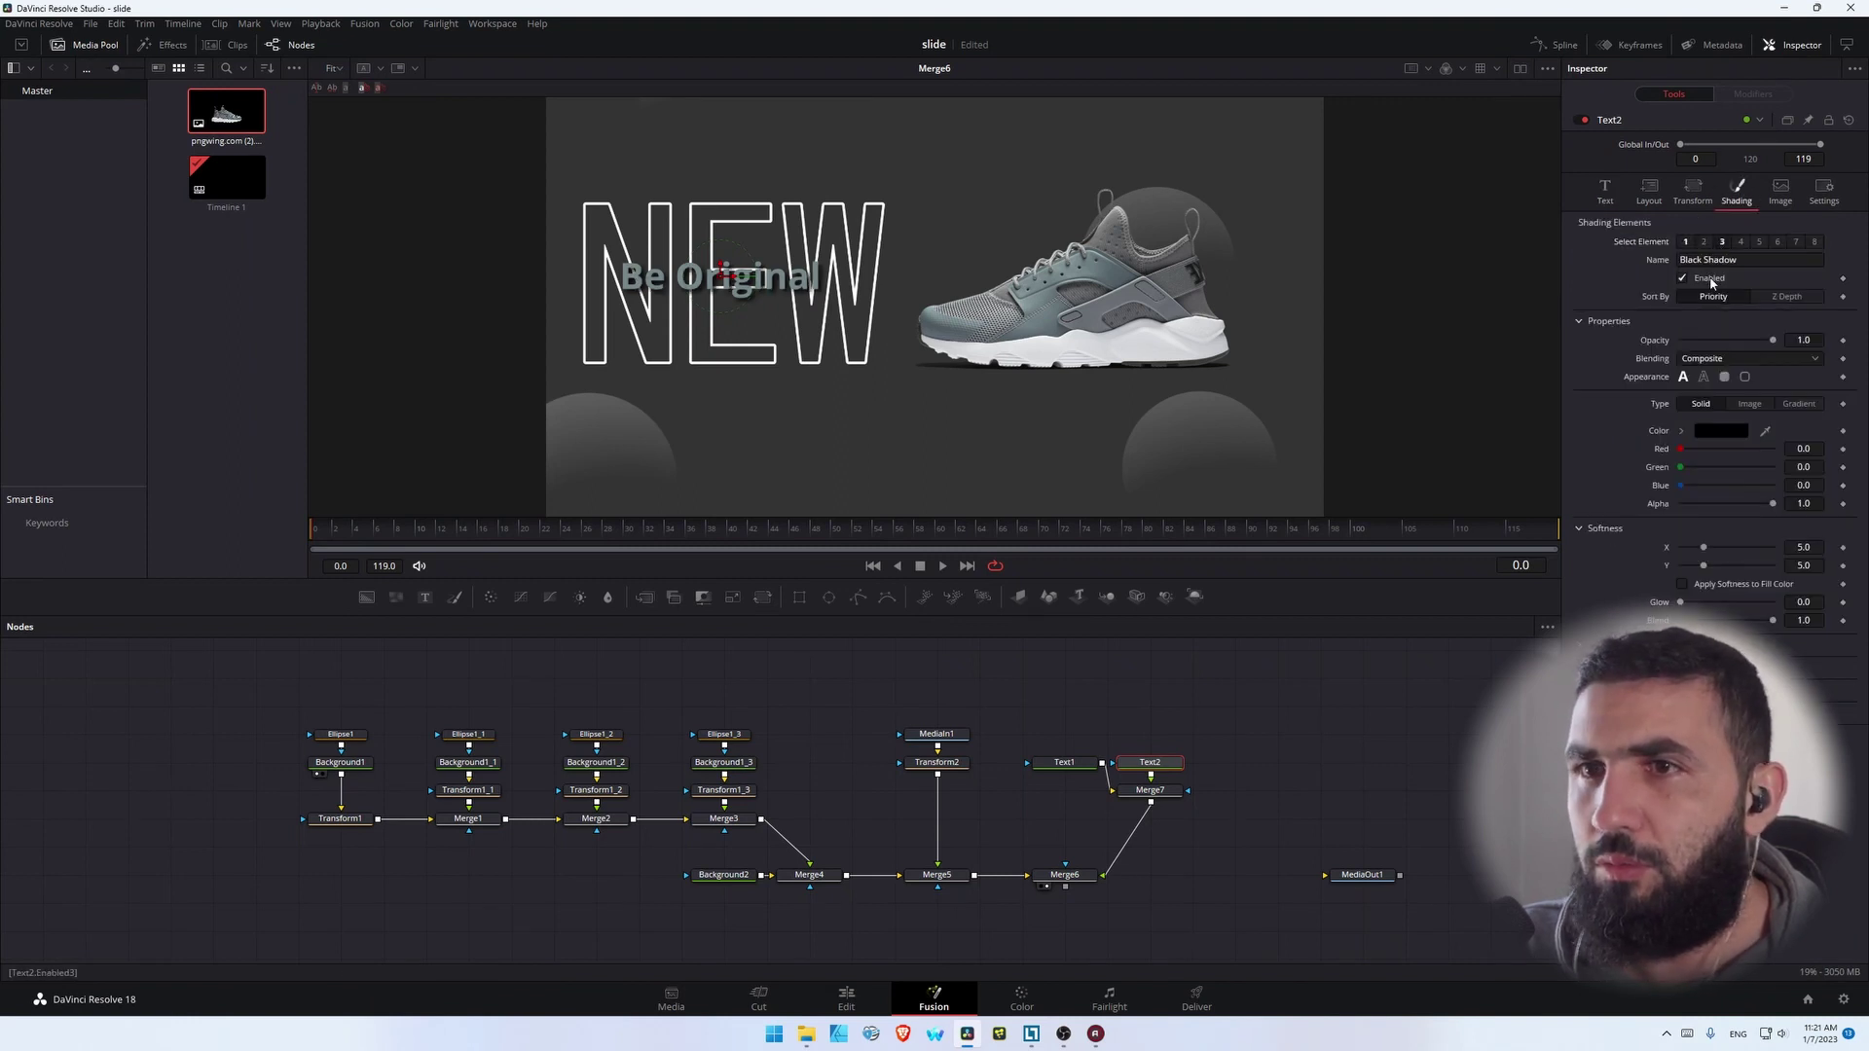
{"action": "left_click", "coordinate": [1281, 742]}
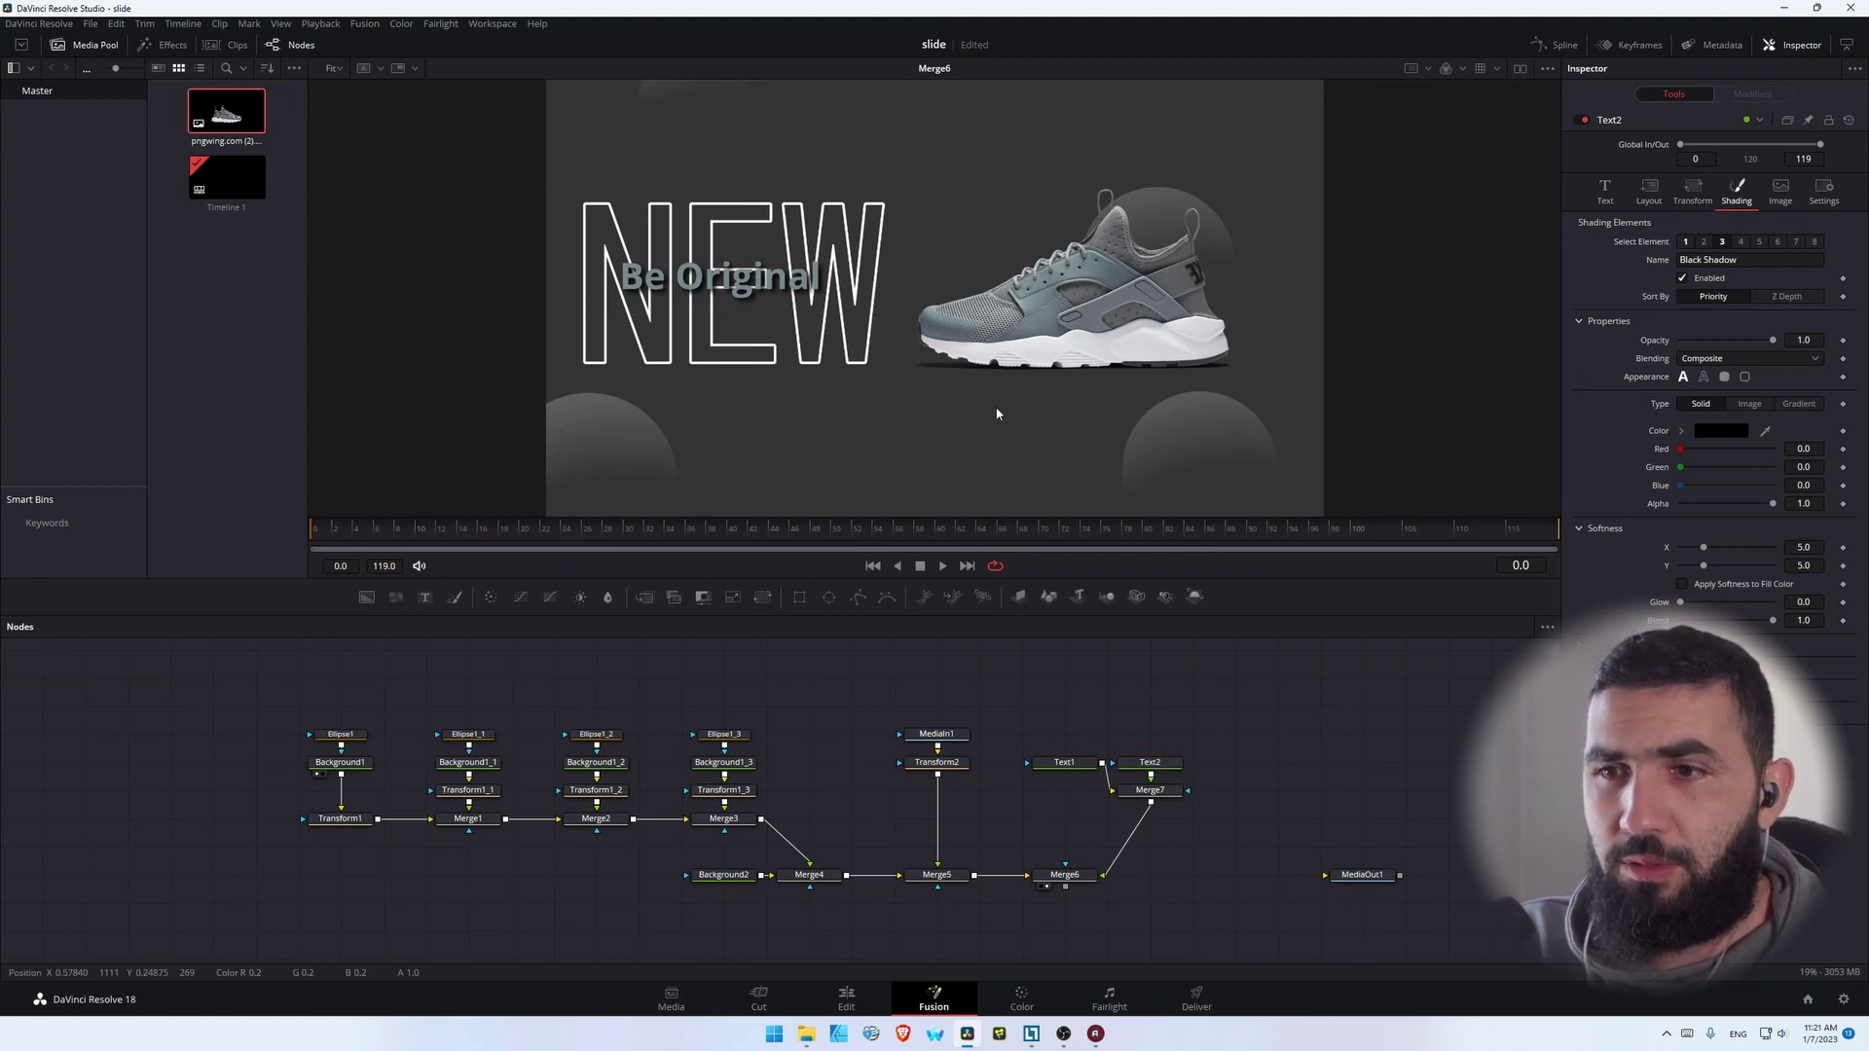
{"action": "left_click_drag", "start_coordinate": [1047, 719], "coordinate": [1066, 762]}
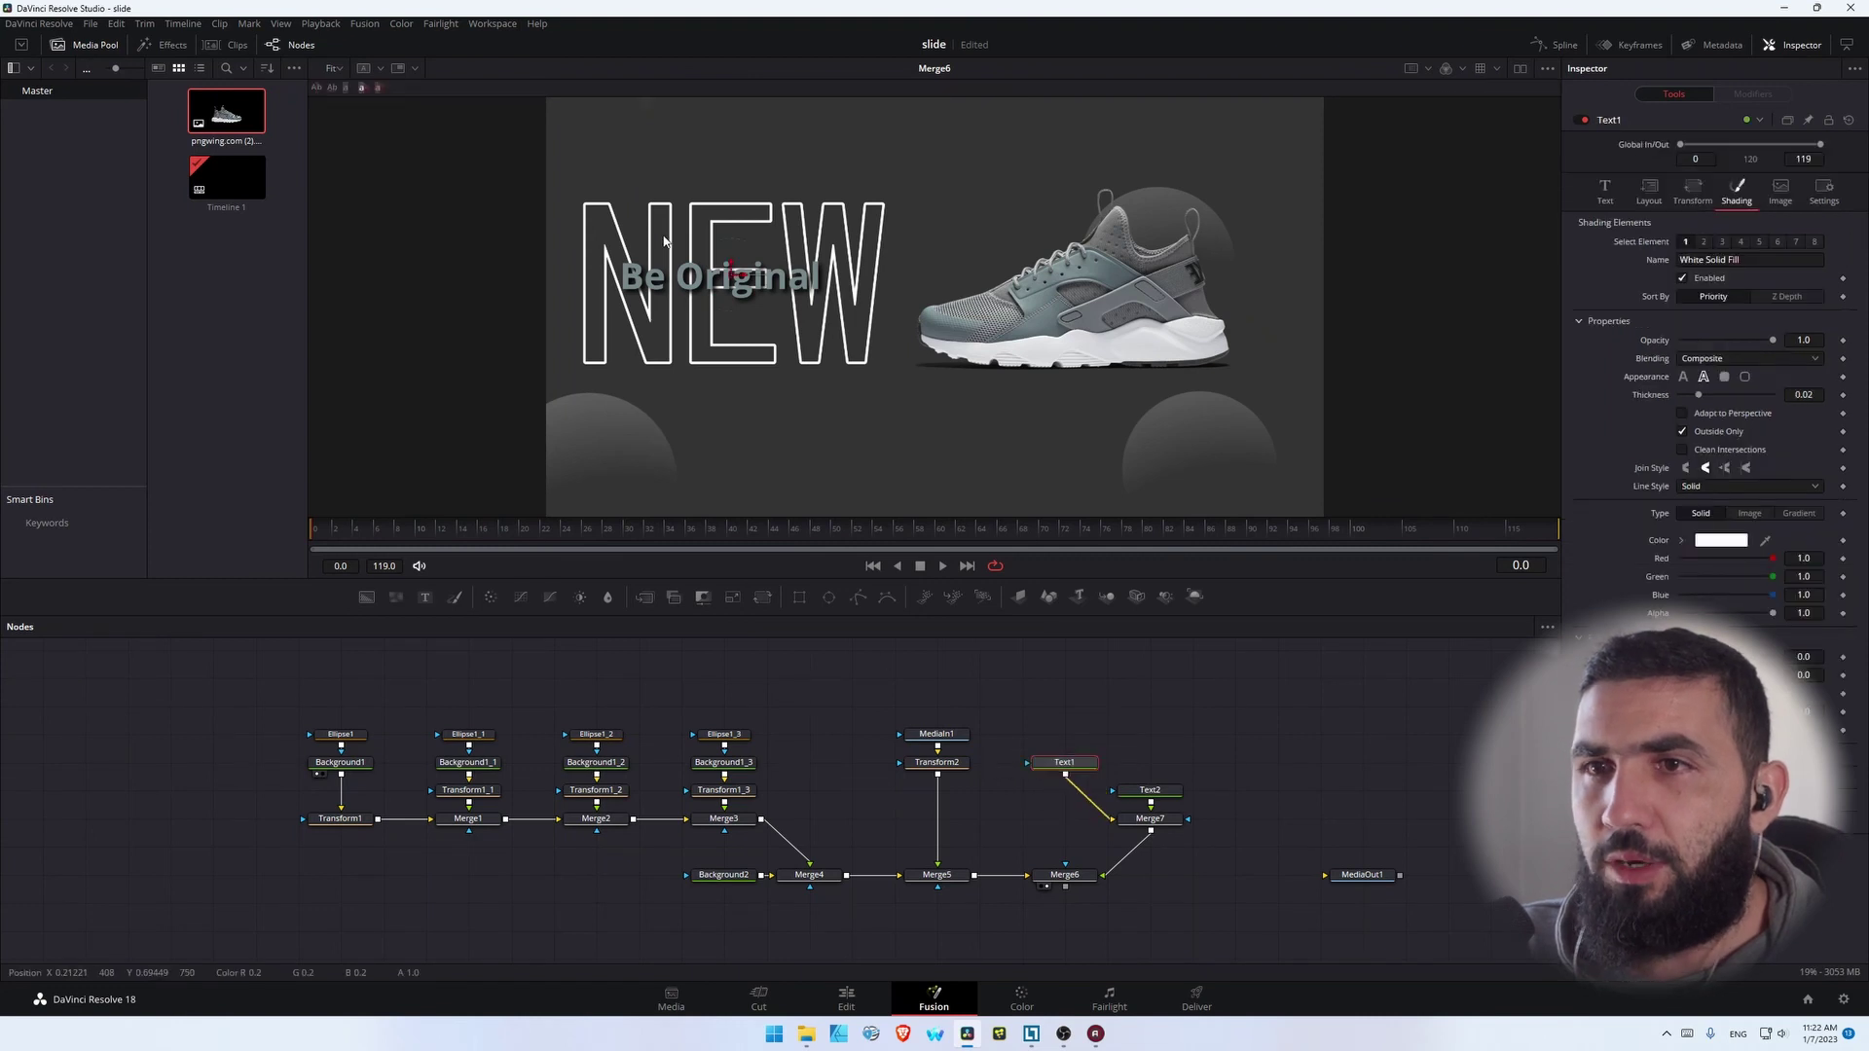
Mask Text1 with a thin Rectangle band centred on NEW, Soft Edge 0.0551, then tidy the nodes
{"action": "left_click", "coordinate": [799, 596]}
{"action": "left_click_drag", "start_coordinate": [925, 304], "coordinate": [736, 268]}
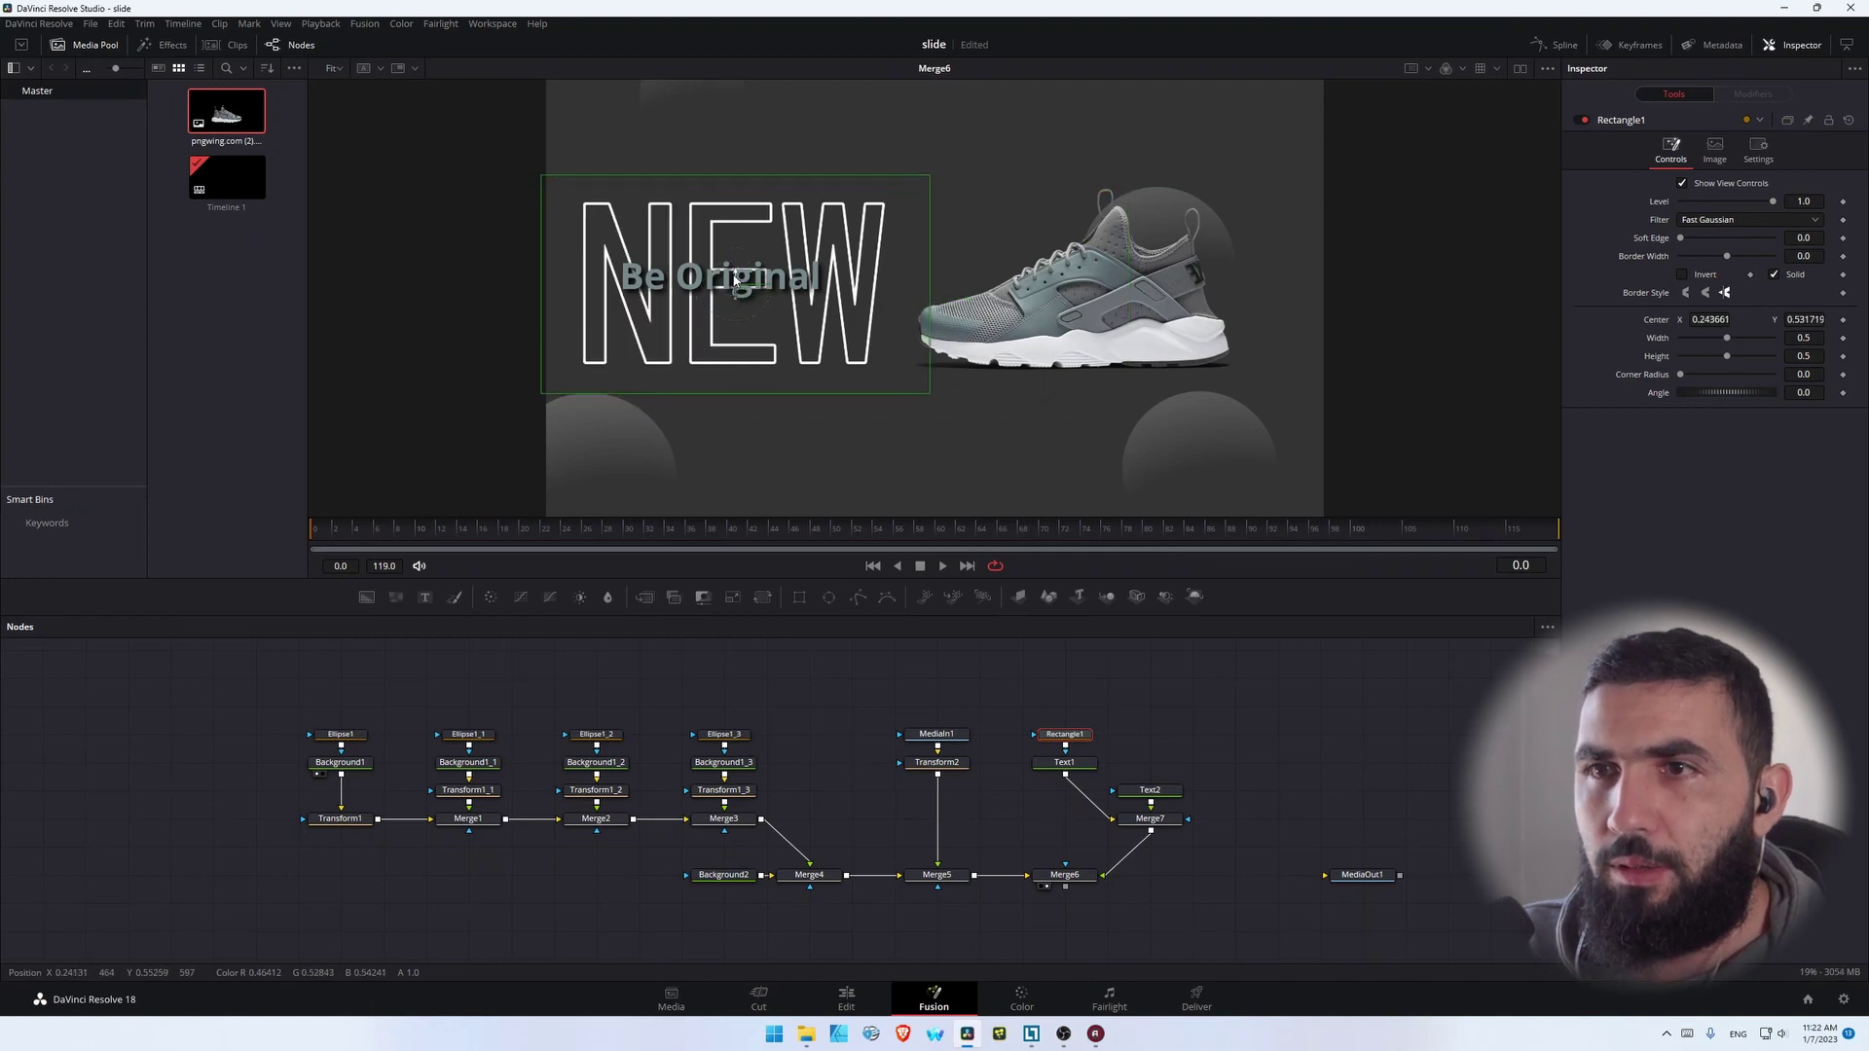
{"action": "left_click_drag", "start_coordinate": [734, 395], "coordinate": [732, 326]}
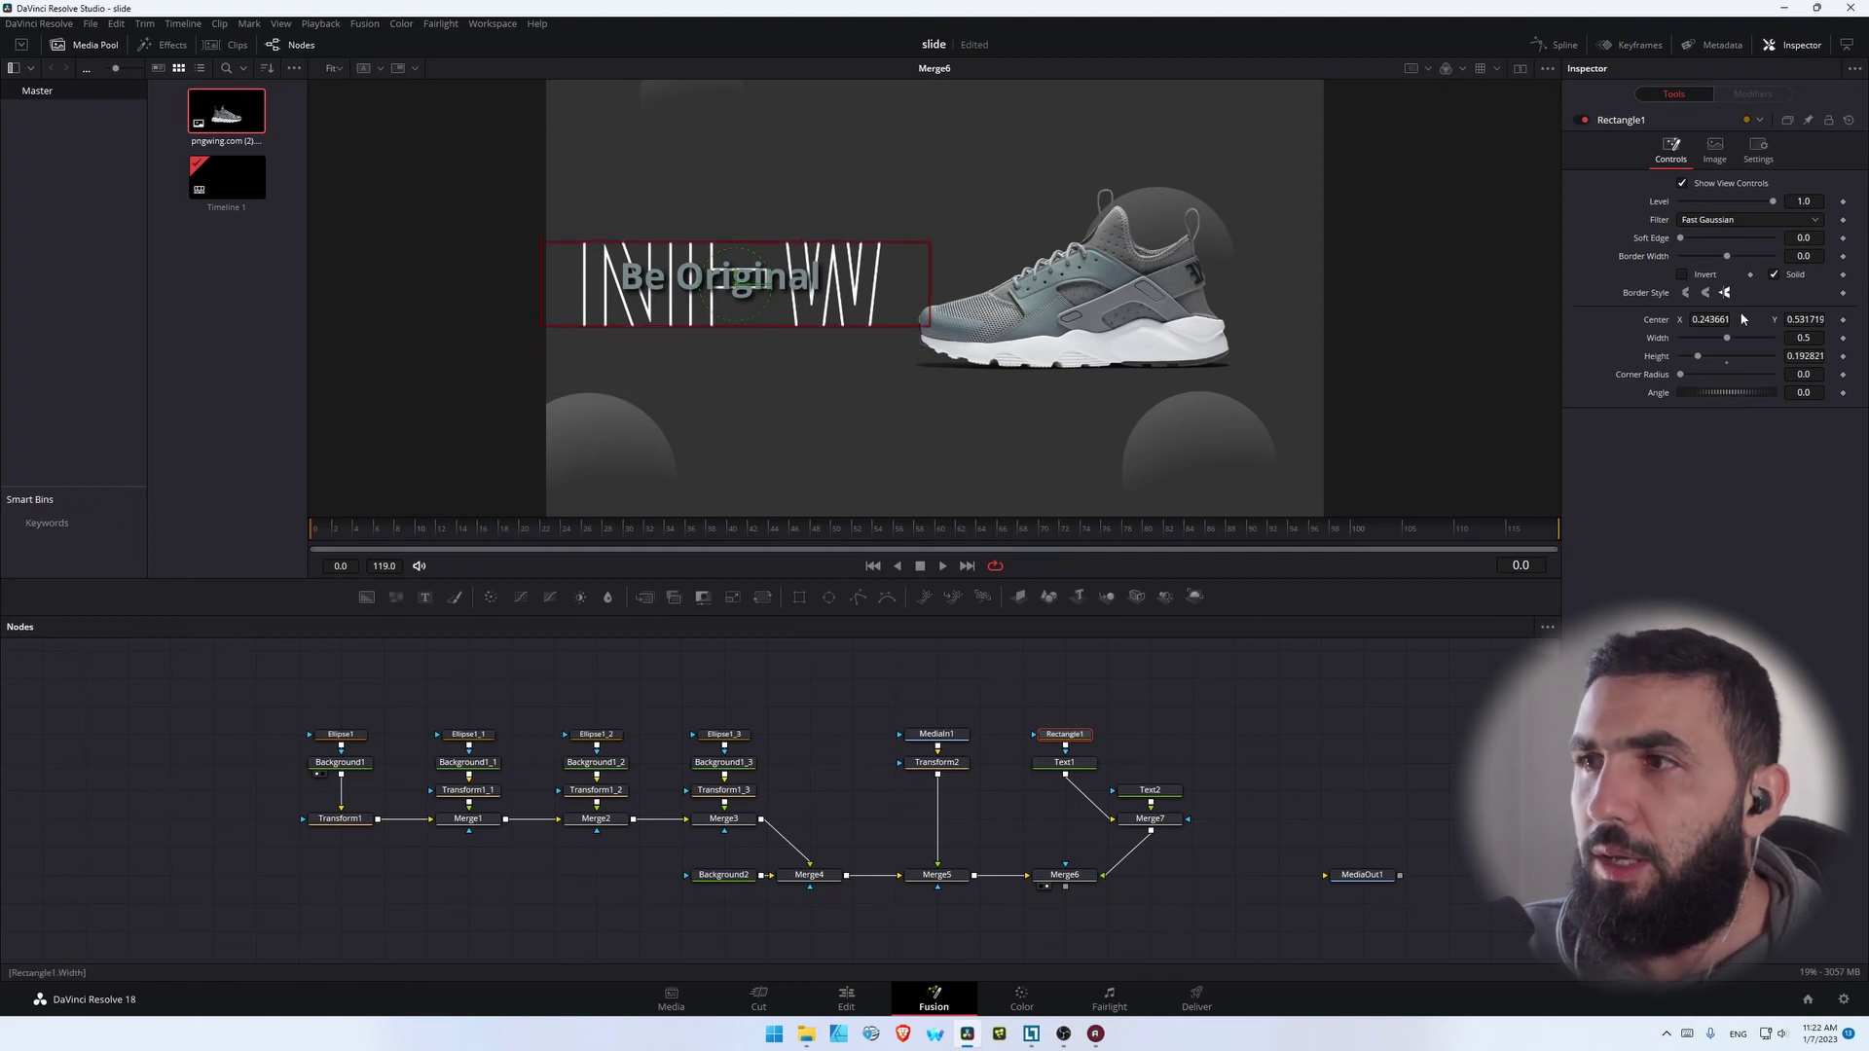
{"action": "mouse_move", "coordinate": [1681, 243]}
{"action": "left_mouse_down"}
{"action": "mouse_move", "coordinate": [1774, 238]}
{"action": "mouse_move", "coordinate": [1703, 241]}
{"action": "left_mouse_up"}
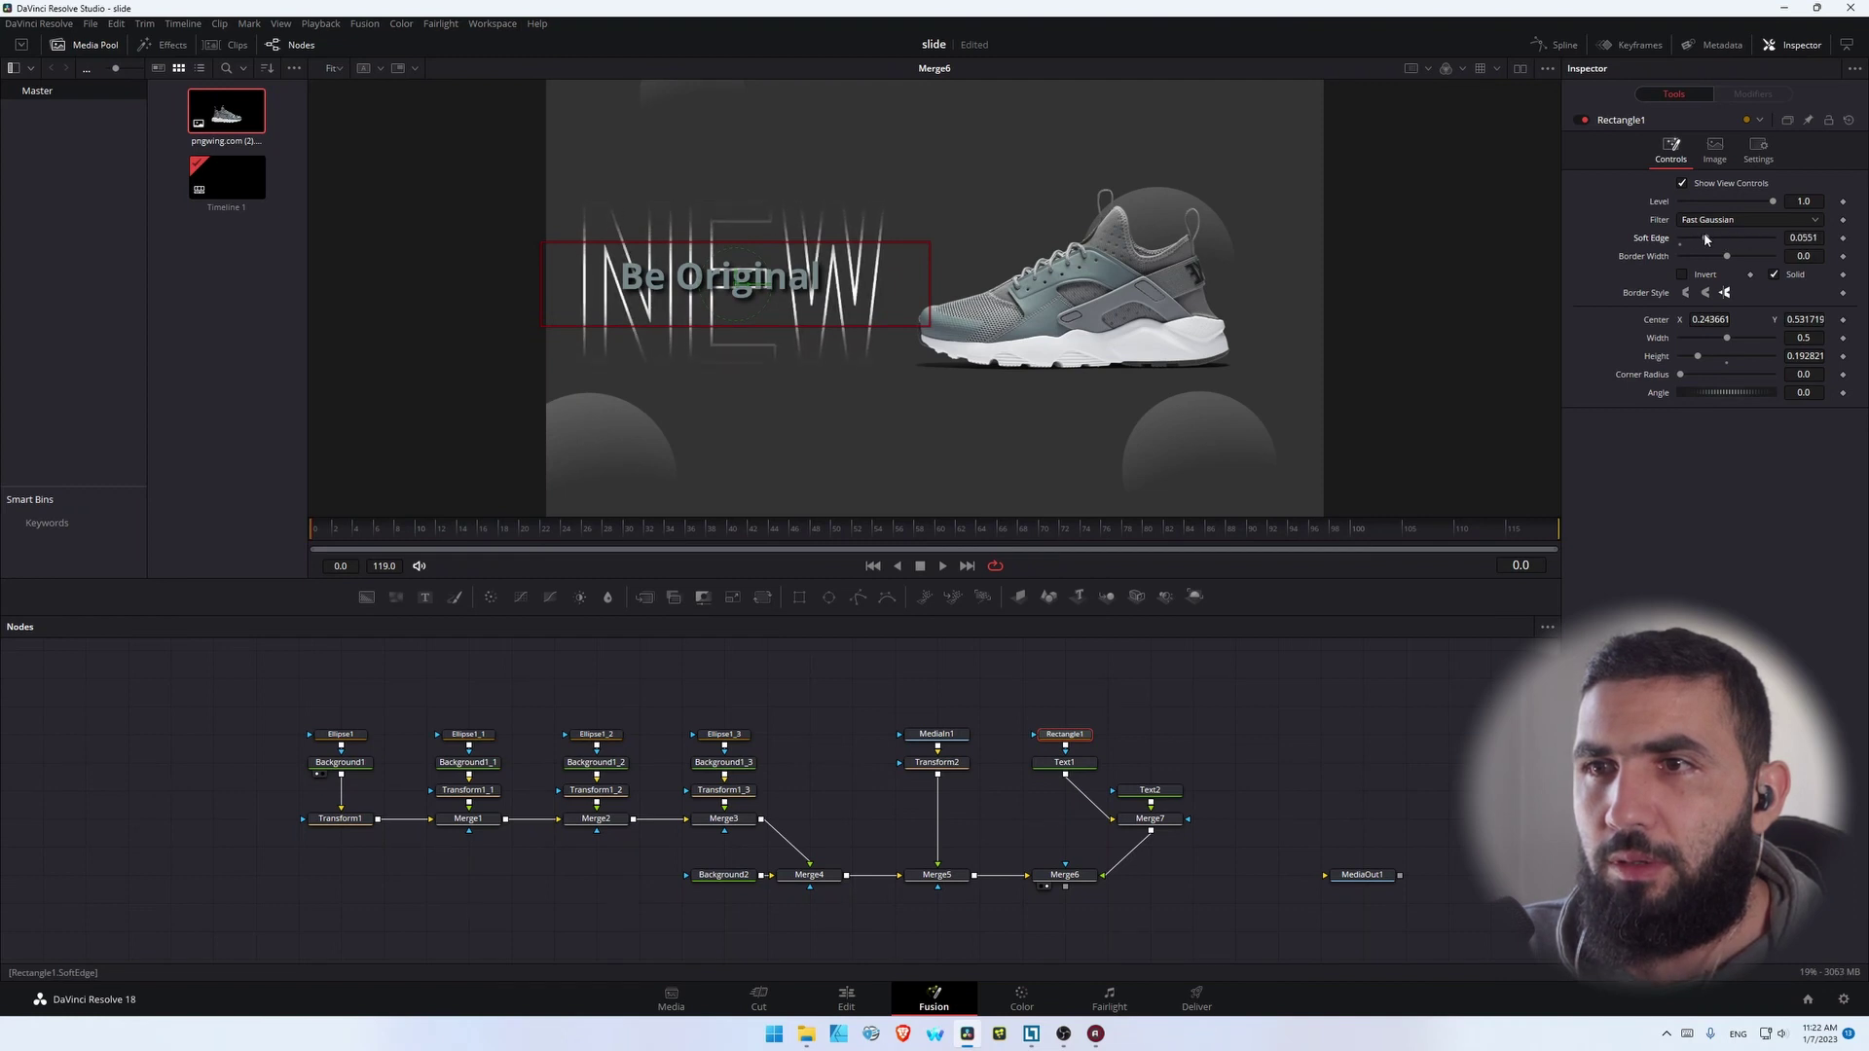
{"action": "left_click", "coordinate": [1368, 730]}
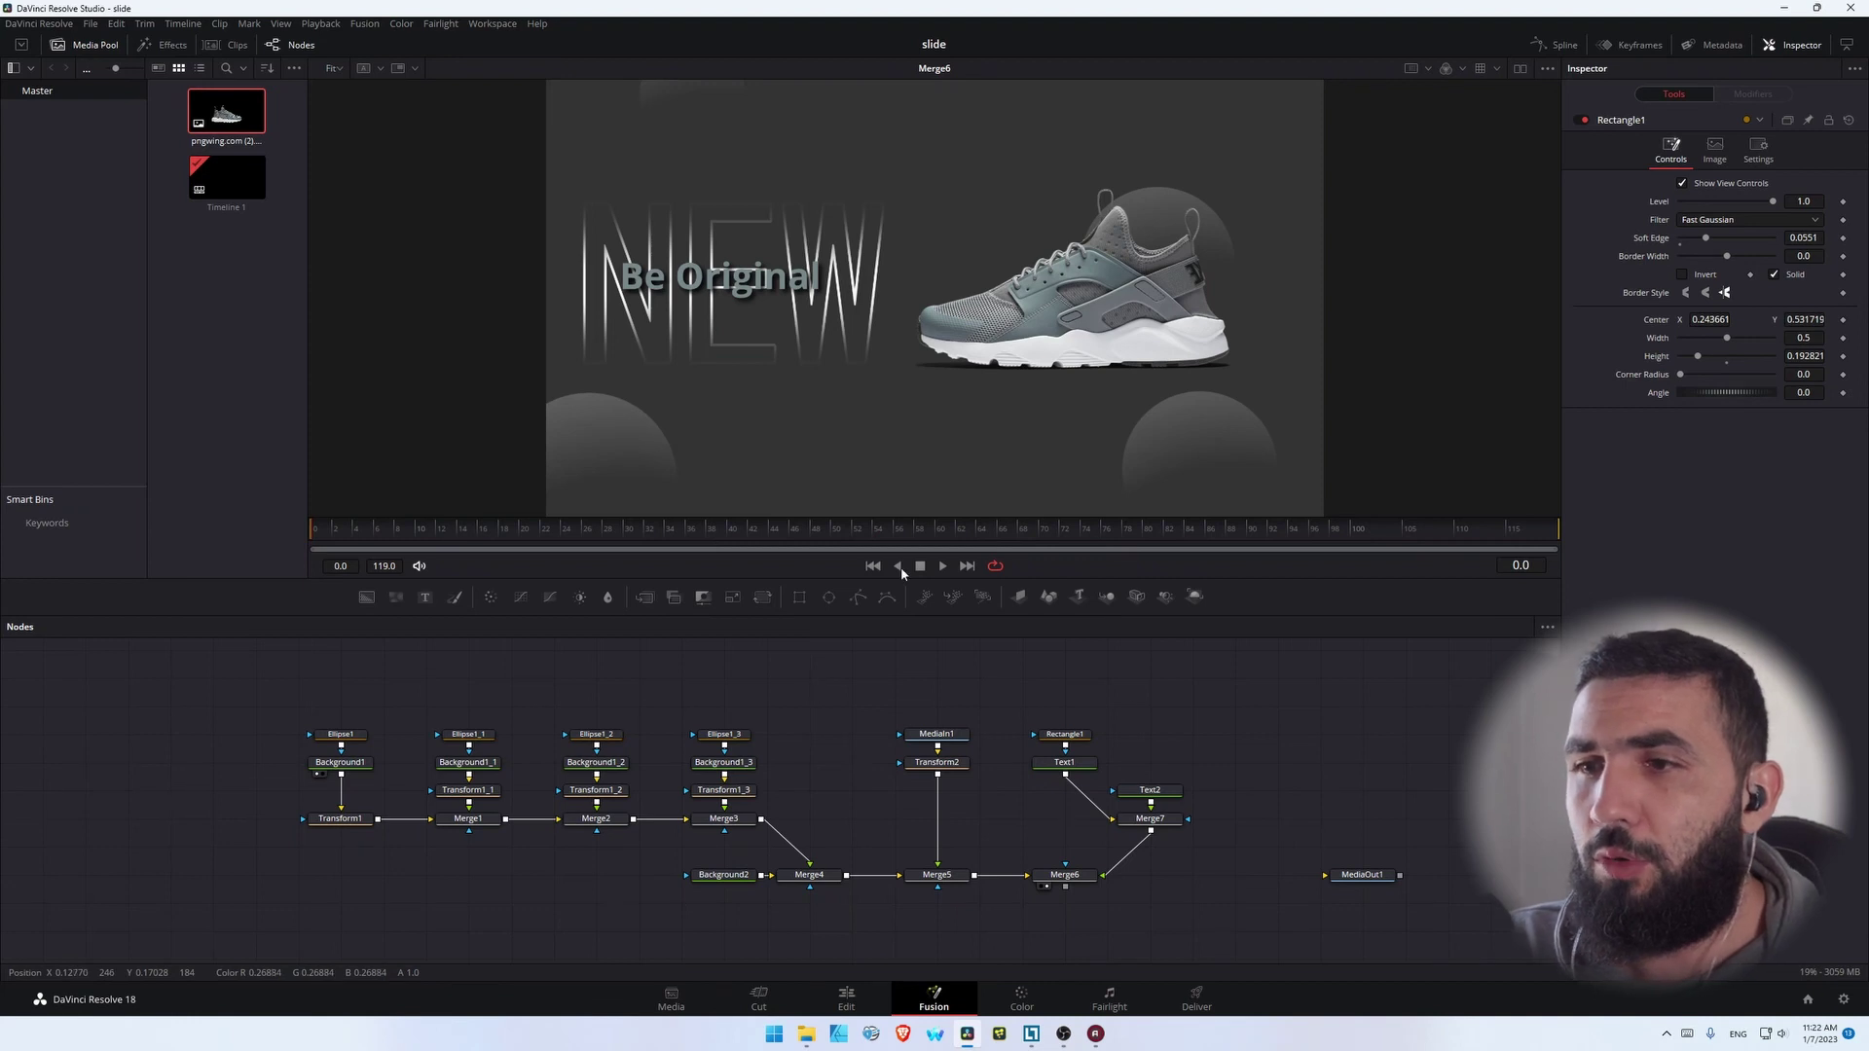
{"action": "left_click_drag", "start_coordinate": [1362, 874], "coordinate": [1405, 874]}
{"action": "left_click_drag", "start_coordinate": [377, 694], "coordinate": [262, 819]}
Add a Blur after the first circle's Transform and heavily blur the lower-right circle
{"action": "left_click", "coordinate": [378, 794]}
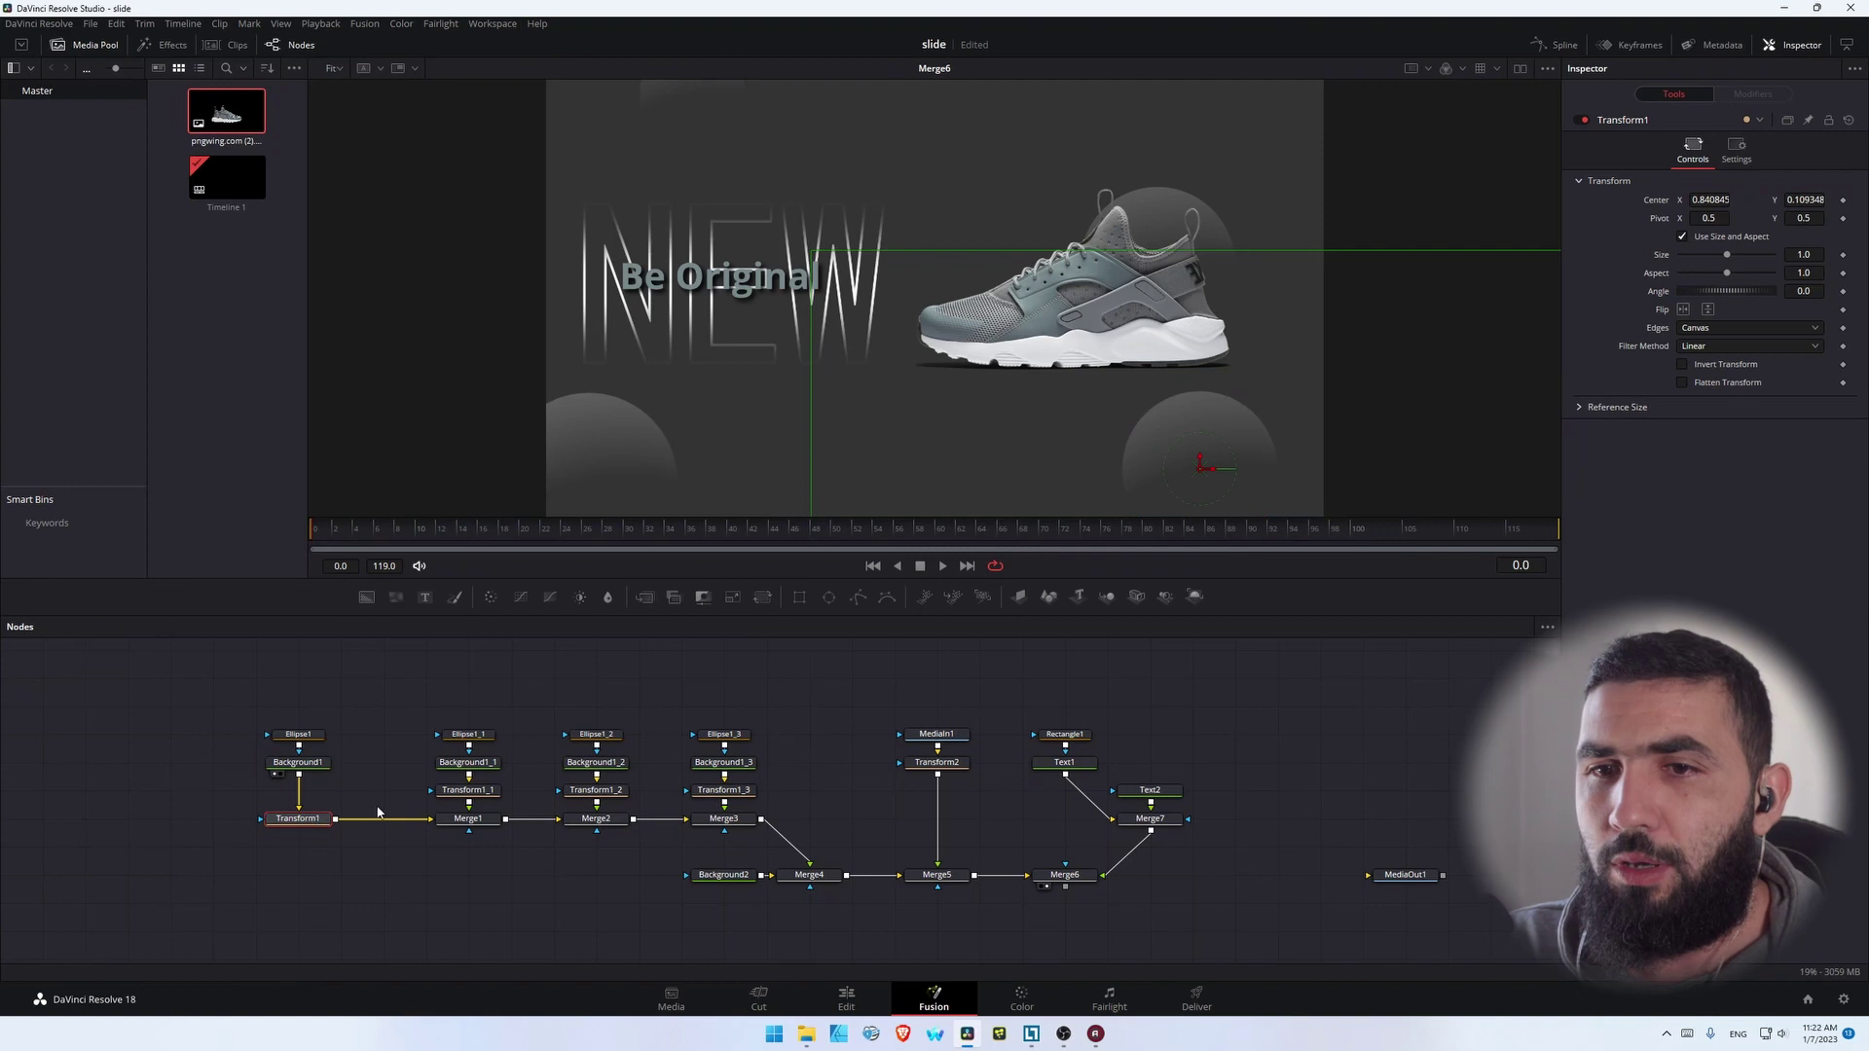
{"action": "key", "text": "shift+space"}
{"action": "type", "text": "xf"}
{"action": "key", "text": "BackSpace"}
{"action": "key", "text": "BackSpace"}
{"action": "type", "text": "blu"}
{"action": "key", "text": "Return"}
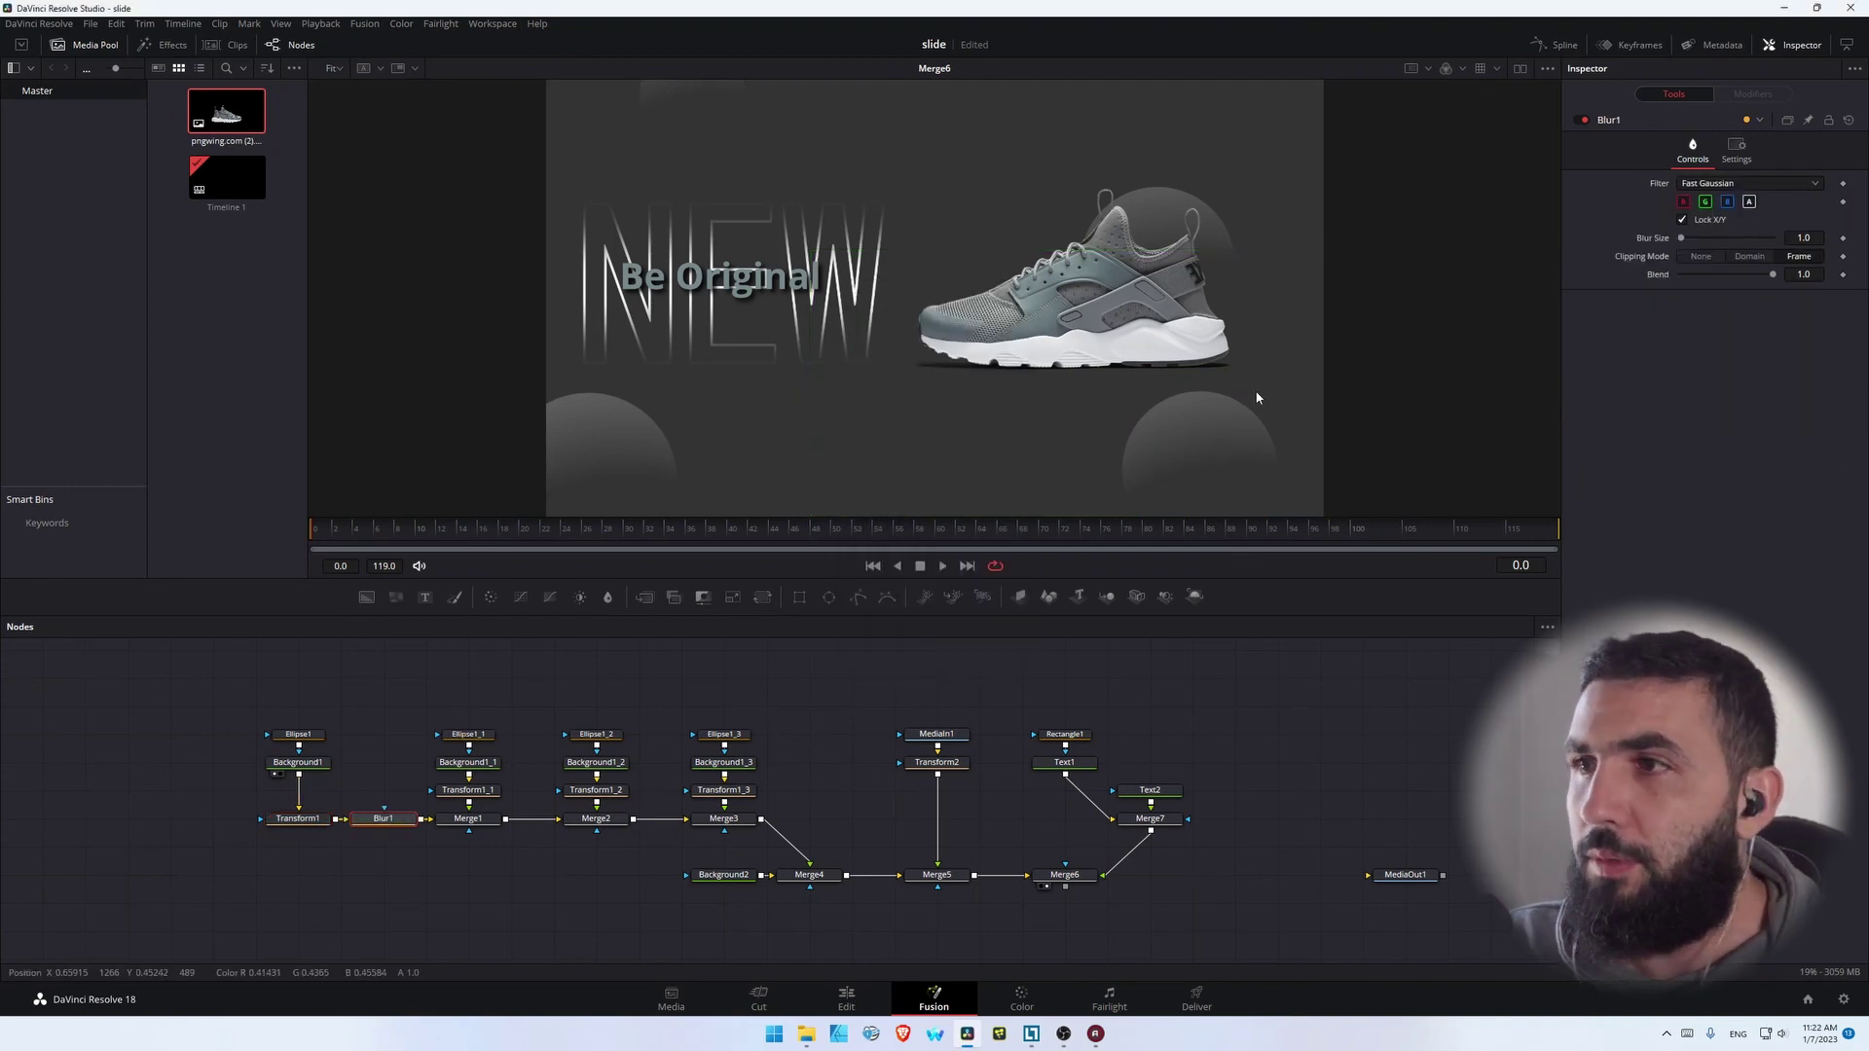
{"action": "left_click_drag", "start_coordinate": [1684, 243], "coordinate": [1696, 239]}
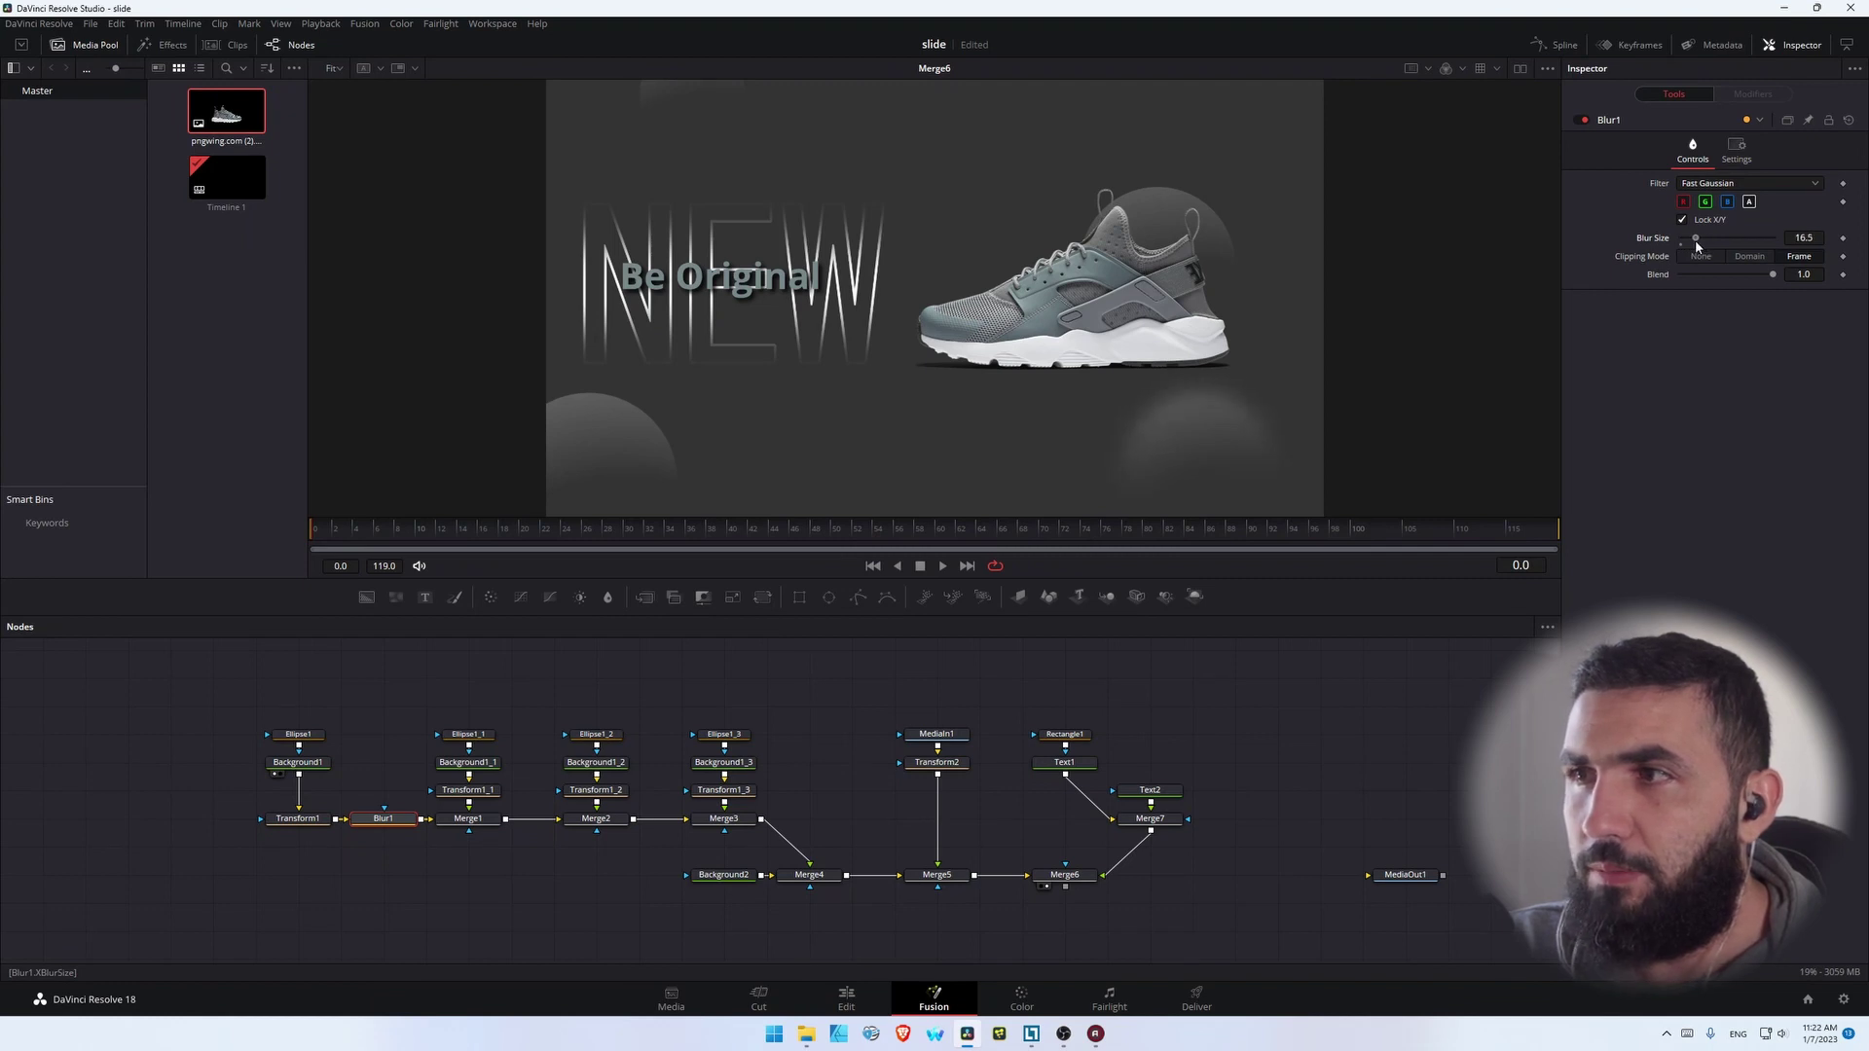
Move the second circle's nodes up a row and blur that circle with a new Blur node
{"action": "left_click", "coordinate": [487, 790]}
{"action": "mouse_move", "coordinate": [476, 766]}
{"action": "left_mouse_down"}
{"action": "mouse_move", "coordinate": [506, 806]}
{"action": "mouse_move", "coordinate": [468, 762]}
{"action": "left_mouse_up"}
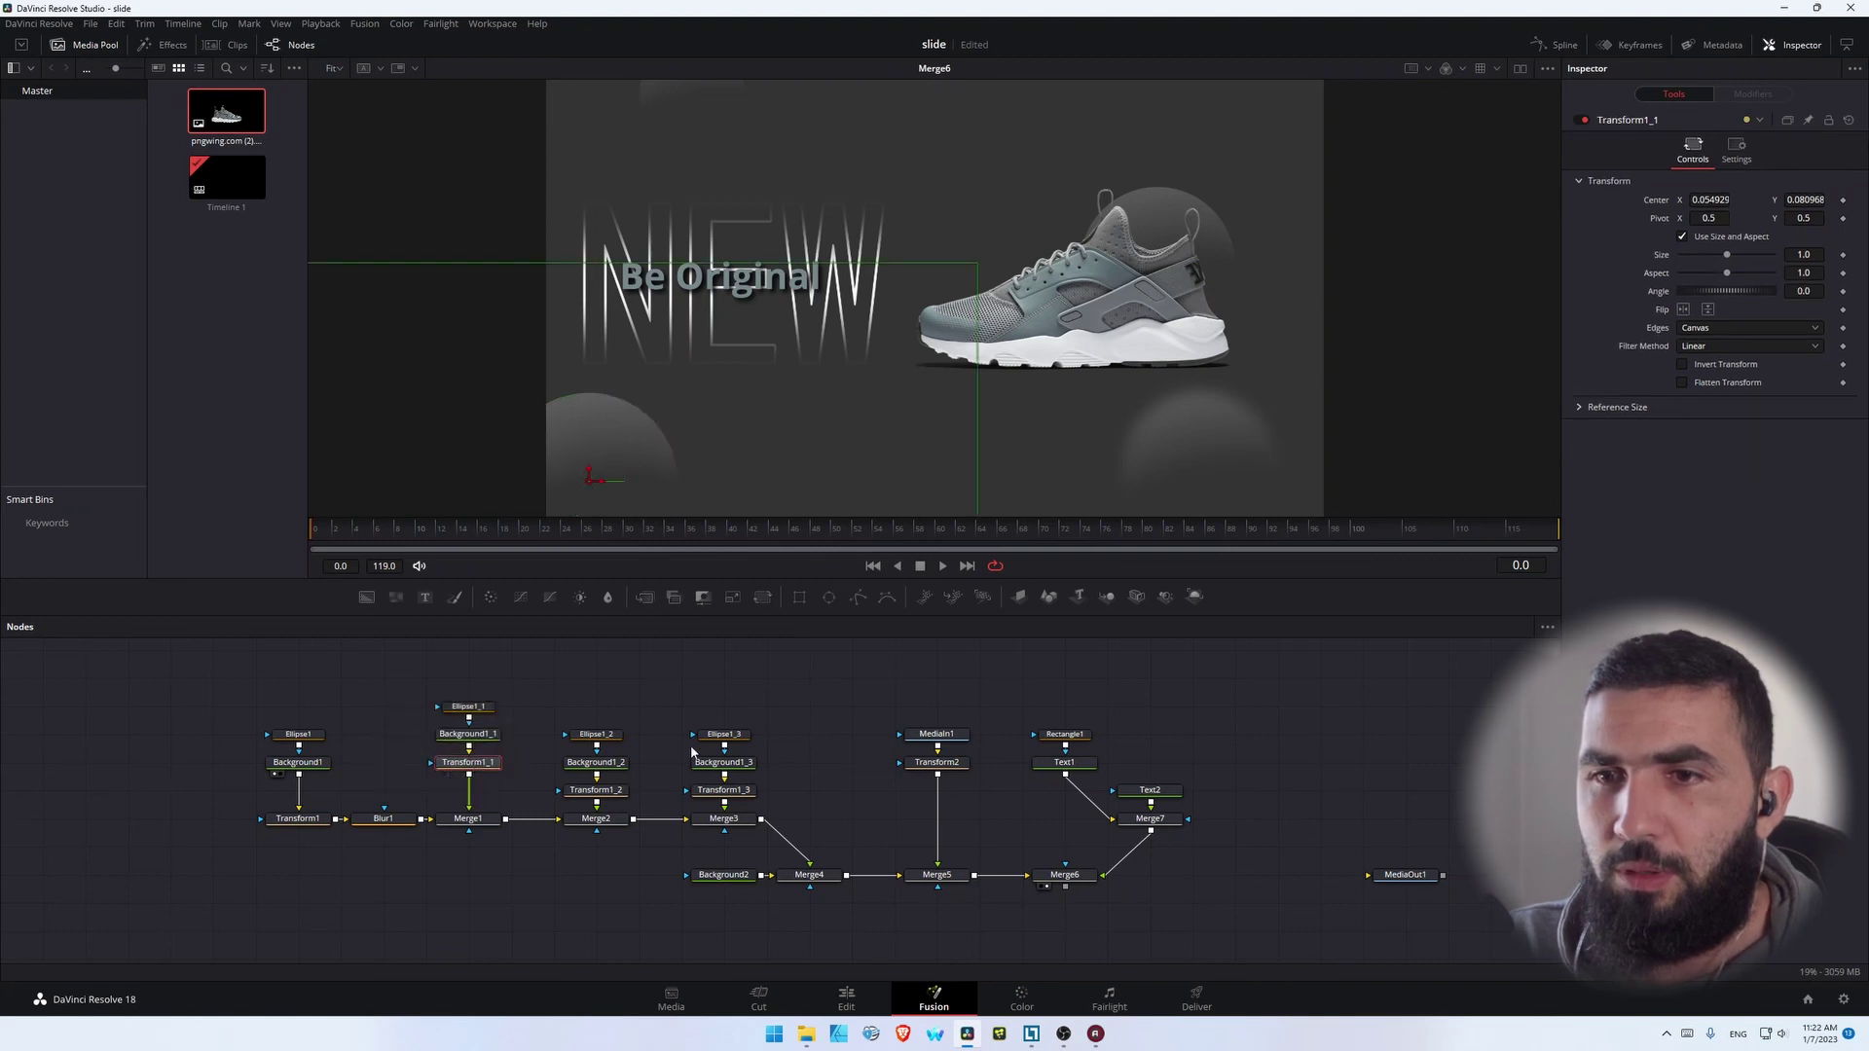
{"action": "key", "text": "shift+space"}
{"action": "type", "text": "blur"}
{"action": "key", "text": "Return"}
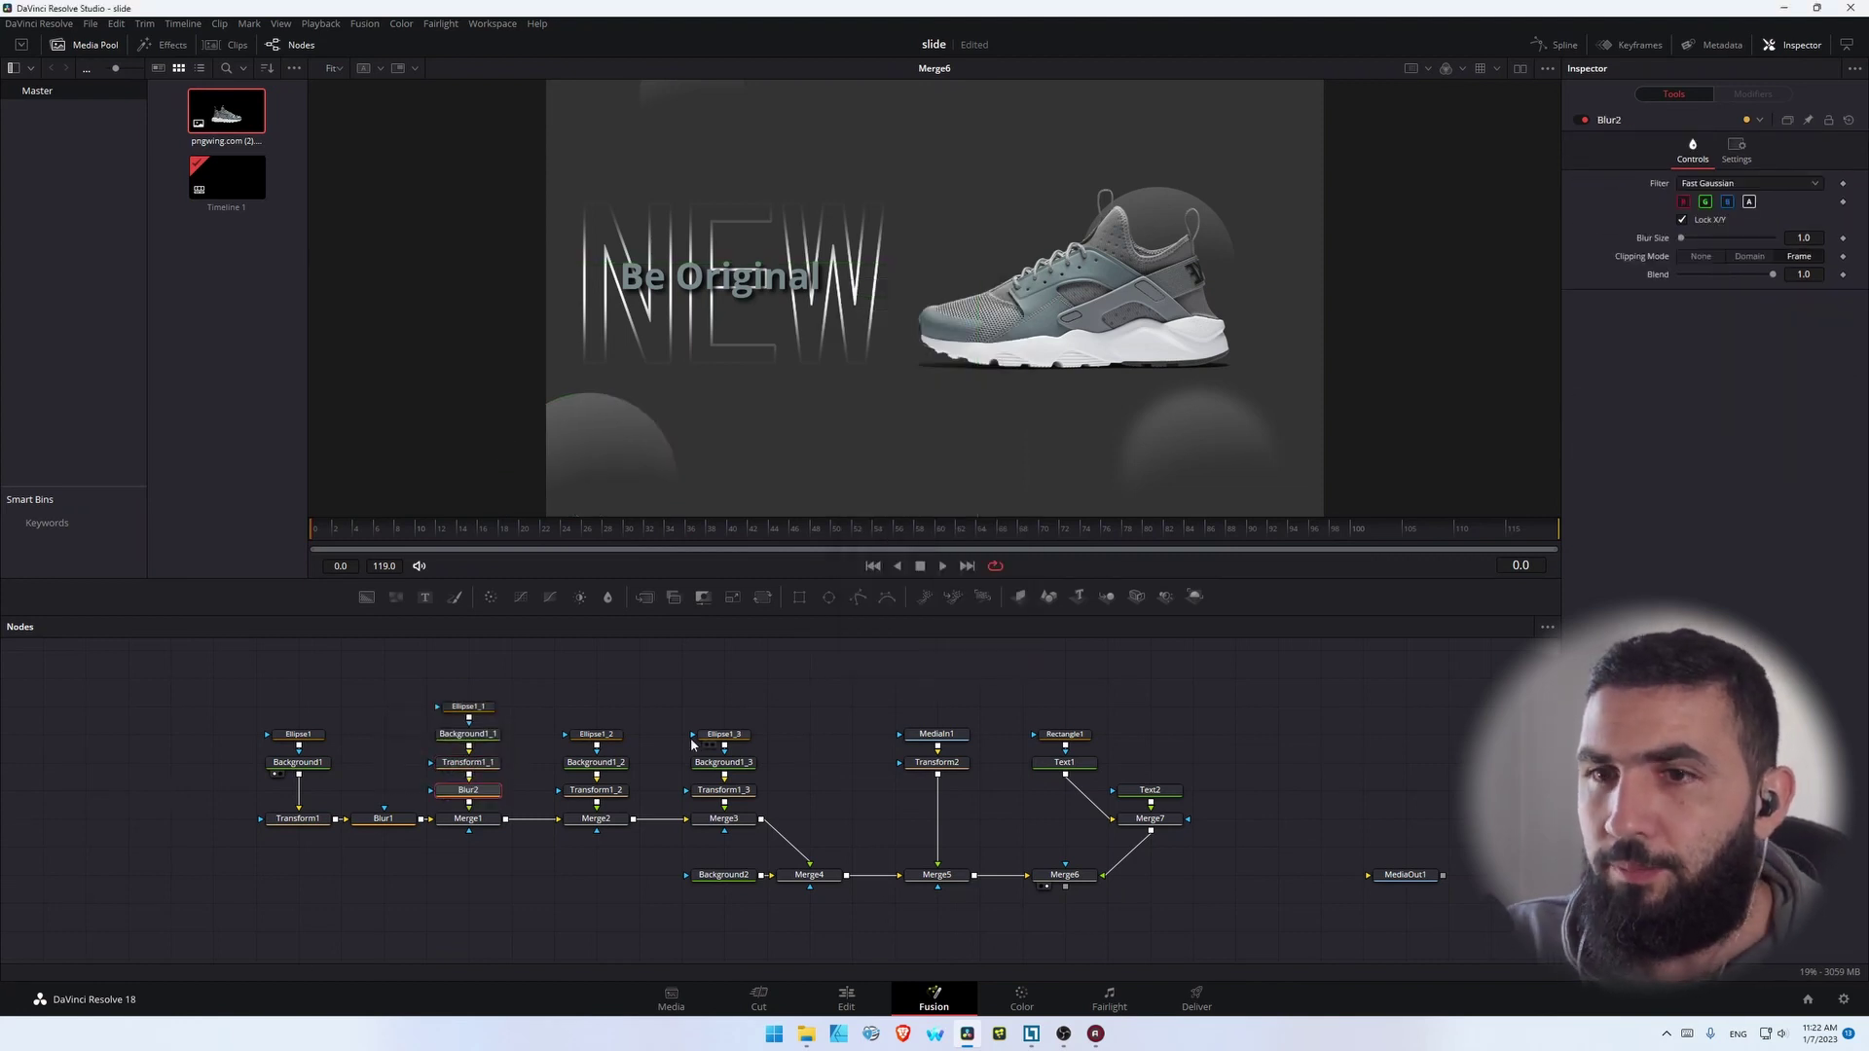
{"action": "left_click_drag", "start_coordinate": [1682, 239], "coordinate": [1710, 239]}
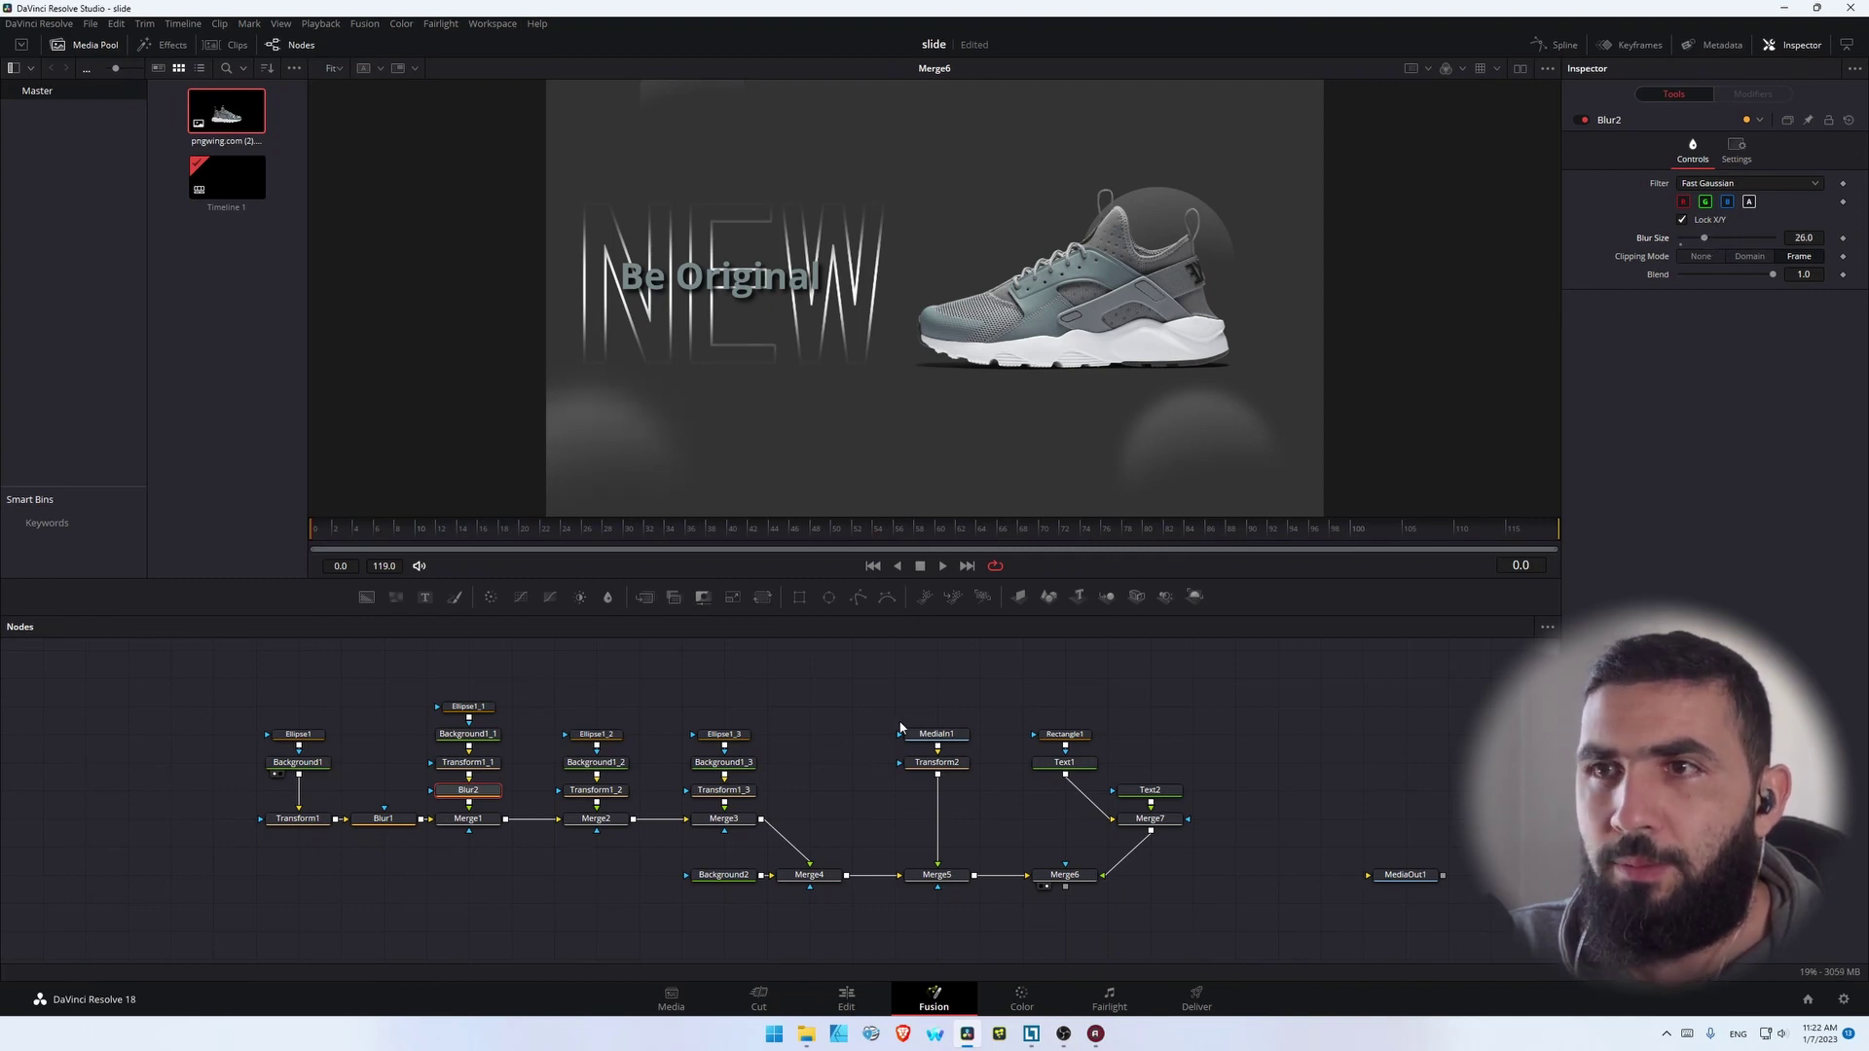
Add Blur3 (size 4.7) to the third circle and place Background2 below Merge4
{"action": "left_click_drag", "start_coordinate": [671, 794], "coordinate": [621, 767]}
{"action": "left_click", "coordinate": [621, 767]}
{"action": "key", "text": "shift+space"}
{"action": "type", "text": "blur"}
{"action": "key", "text": "Return"}
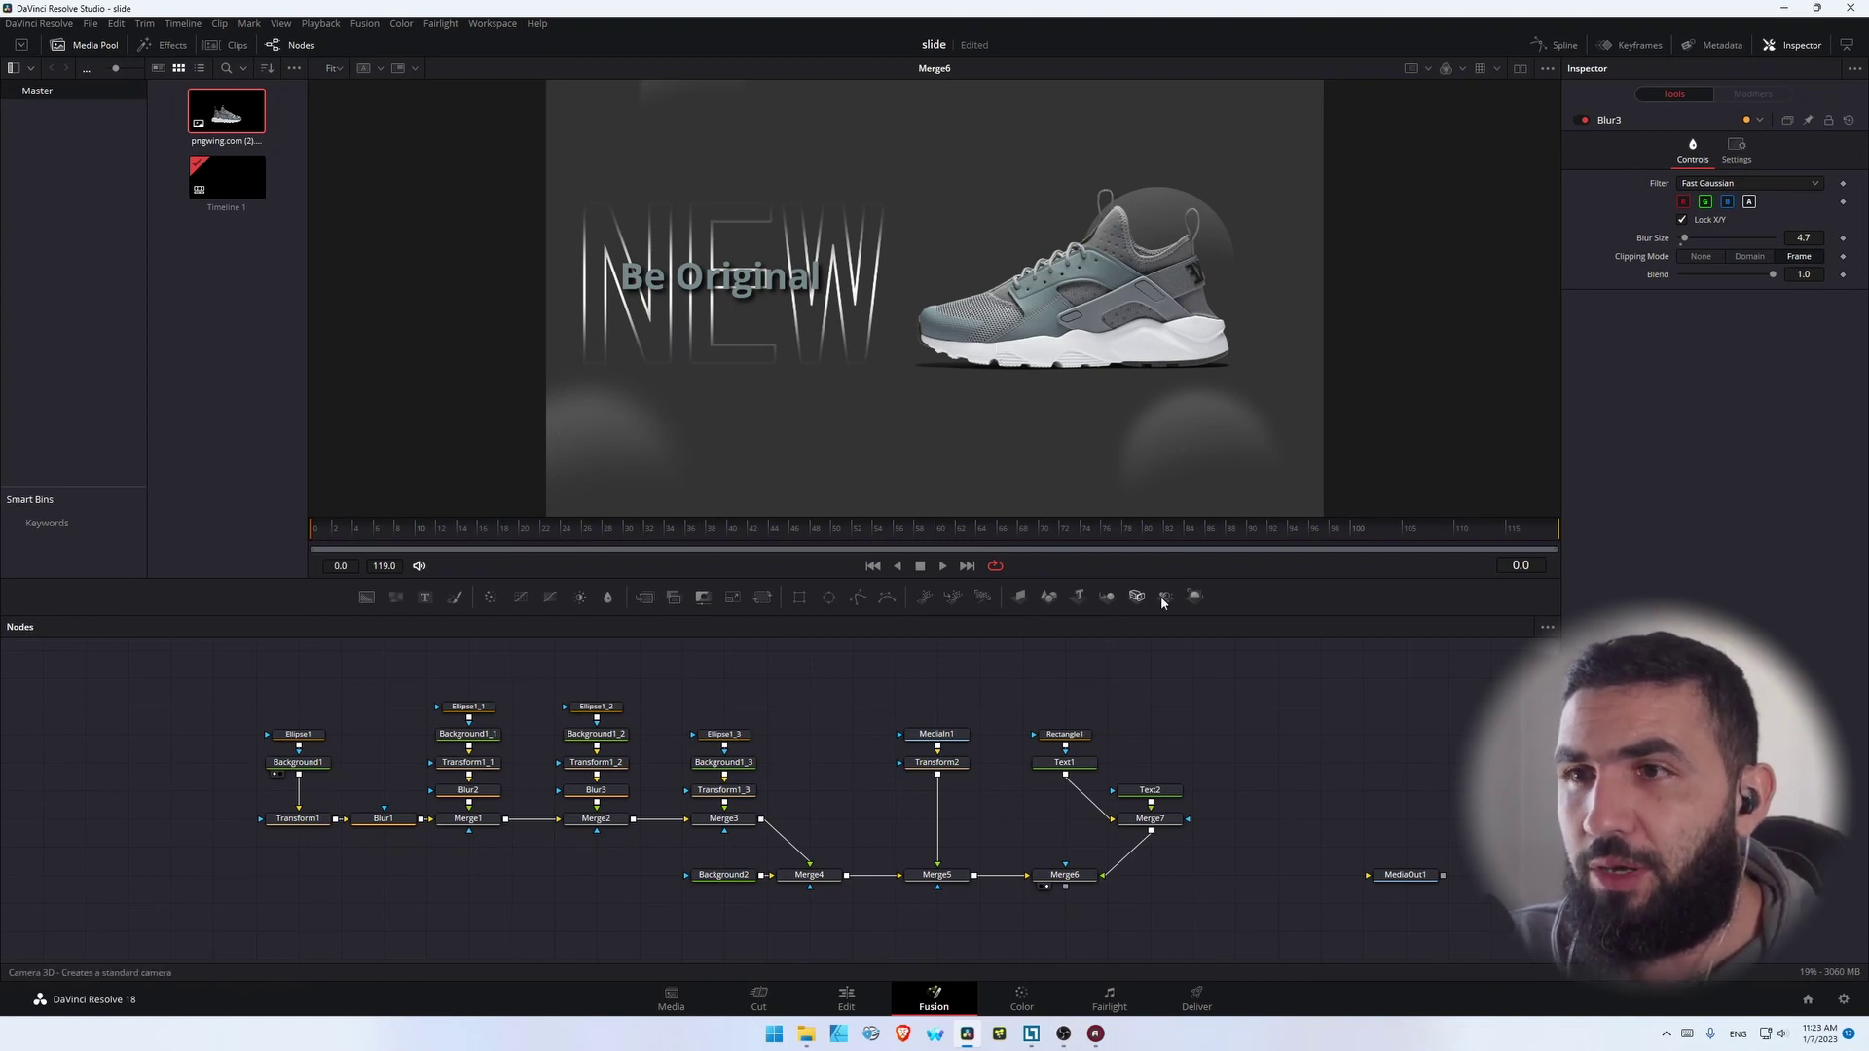
{"action": "left_click_drag", "start_coordinate": [732, 883], "coordinate": [804, 942]}
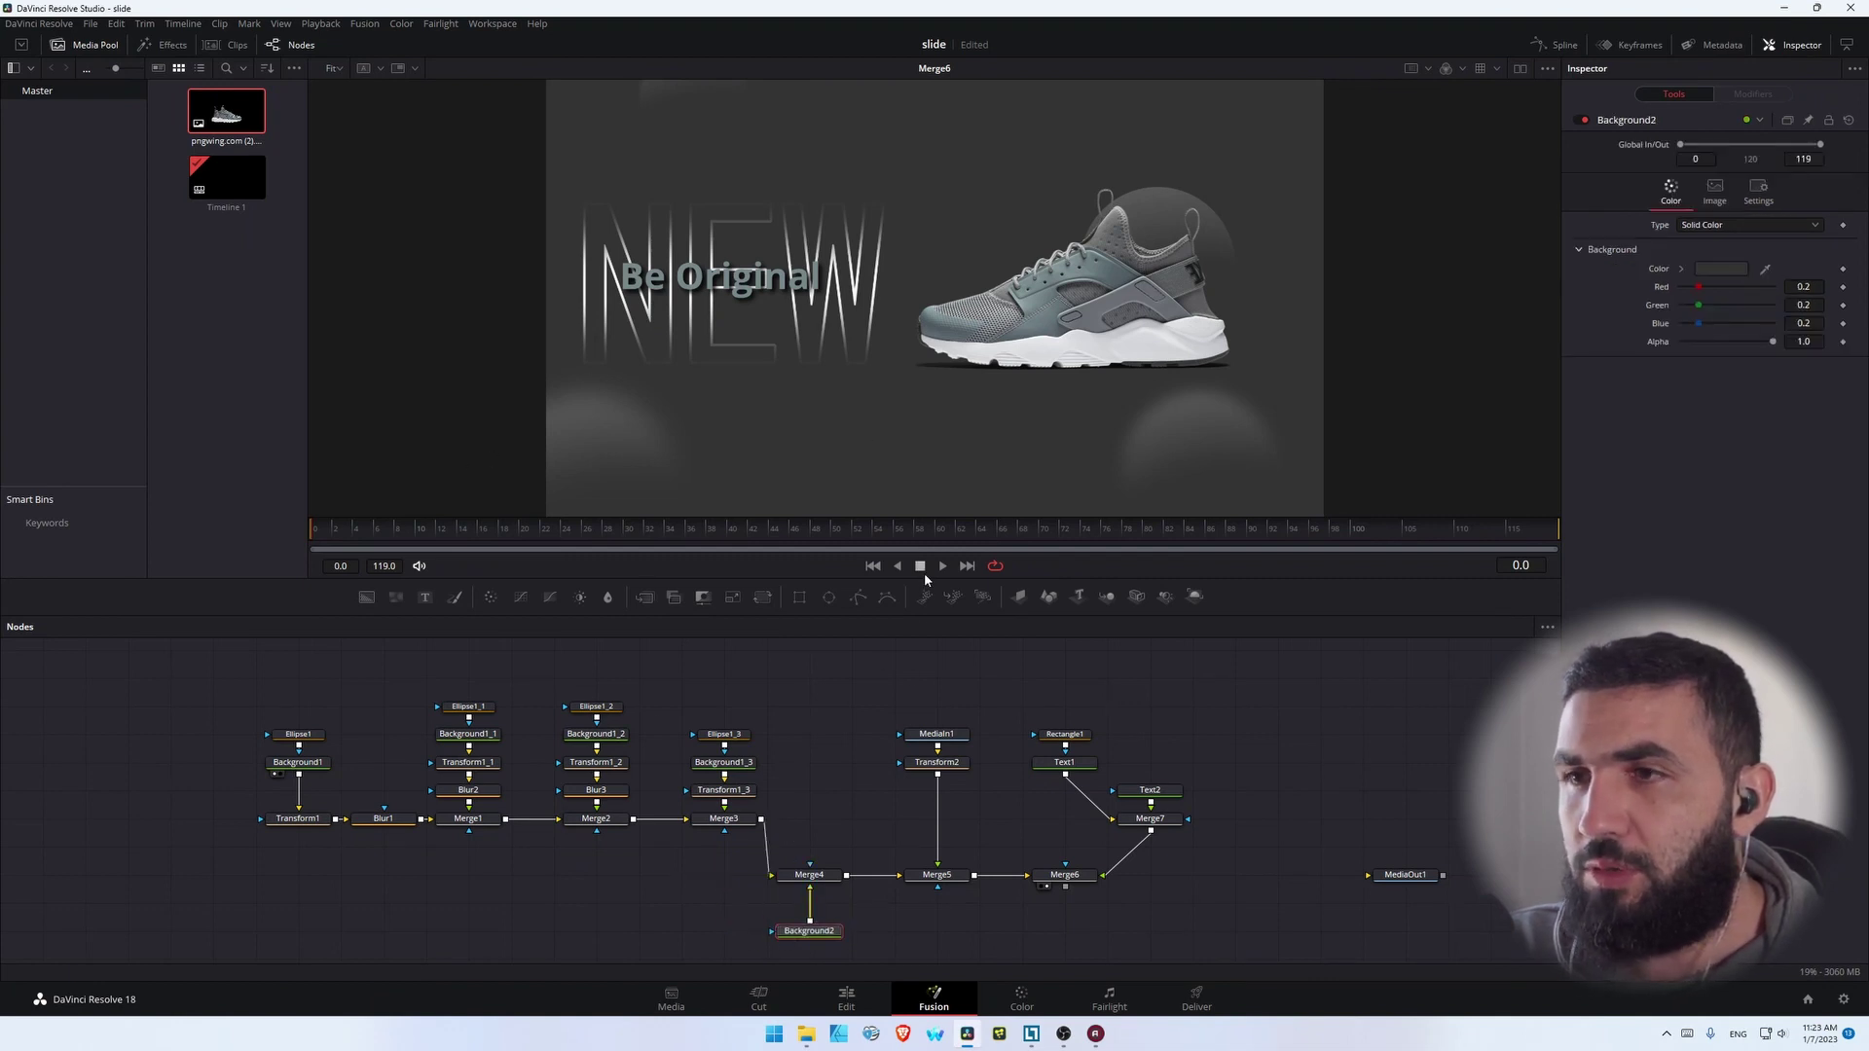
Change Background2's colour from #333333 to the darker grey #222
{"action": "left_click", "coordinate": [1705, 272]}
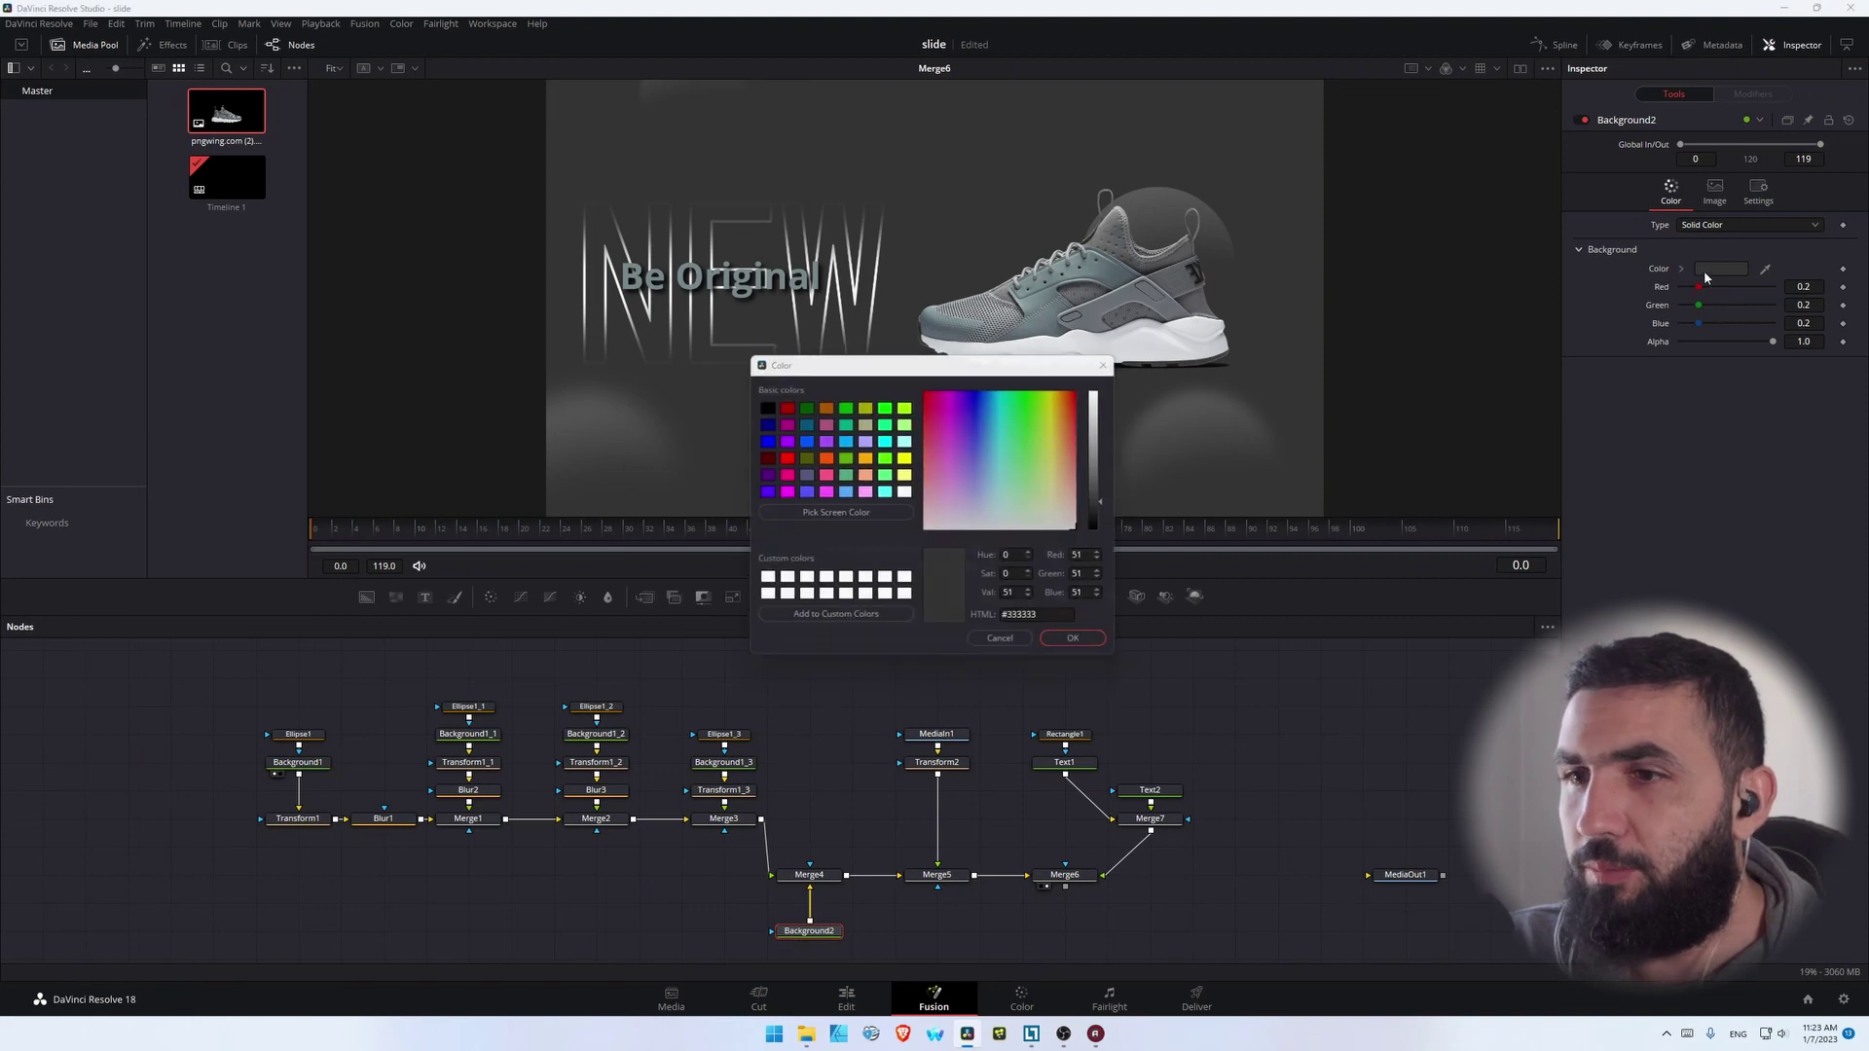
{"action": "left_click_drag", "start_coordinate": [1009, 623], "coordinate": [1072, 623]}
{"action": "type", "text": "#222"}
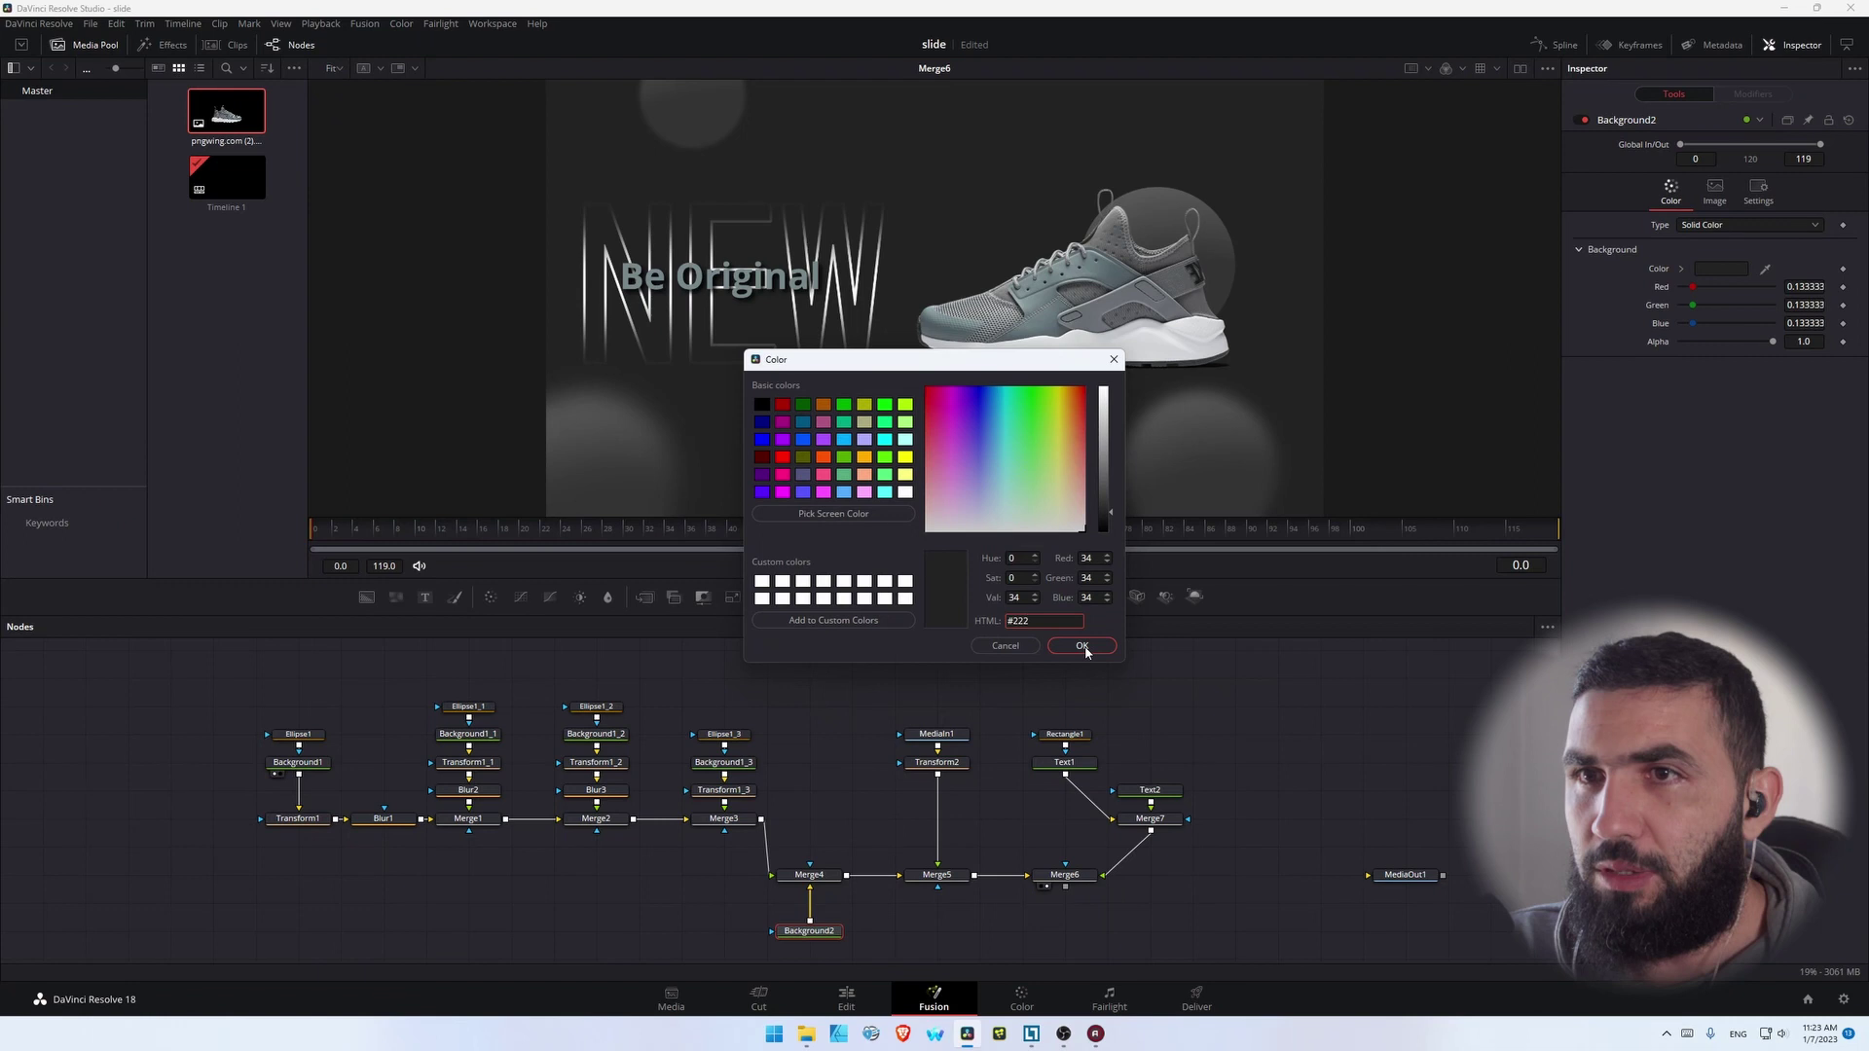